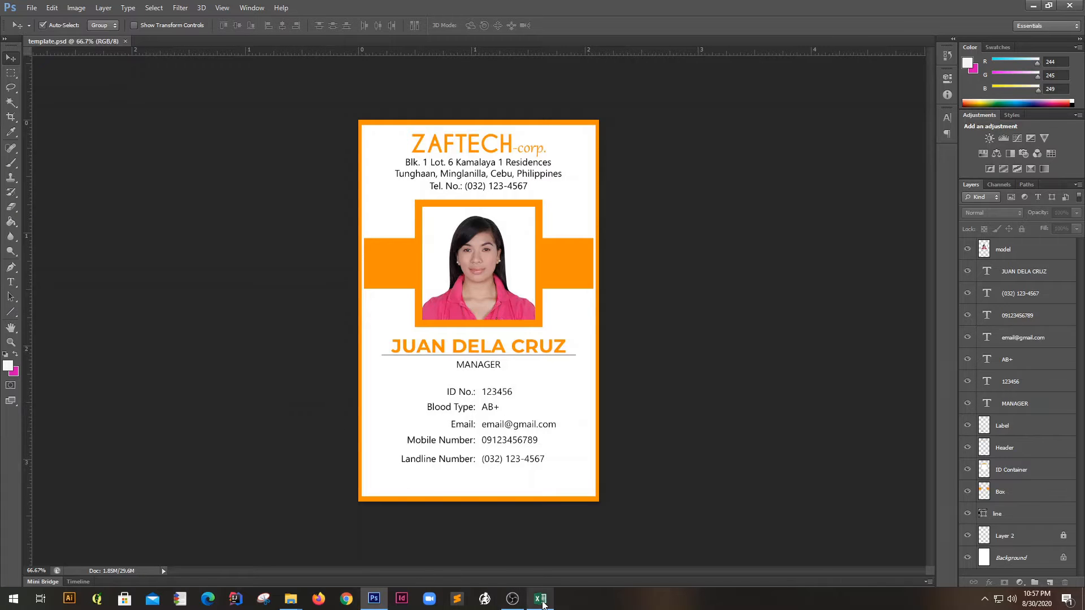
# Step: Switch to the Excel database and review its employee records, along with the picture files in the photoshop folder
pyautogui.click(541, 600)
pyautogui.click(754, 240)
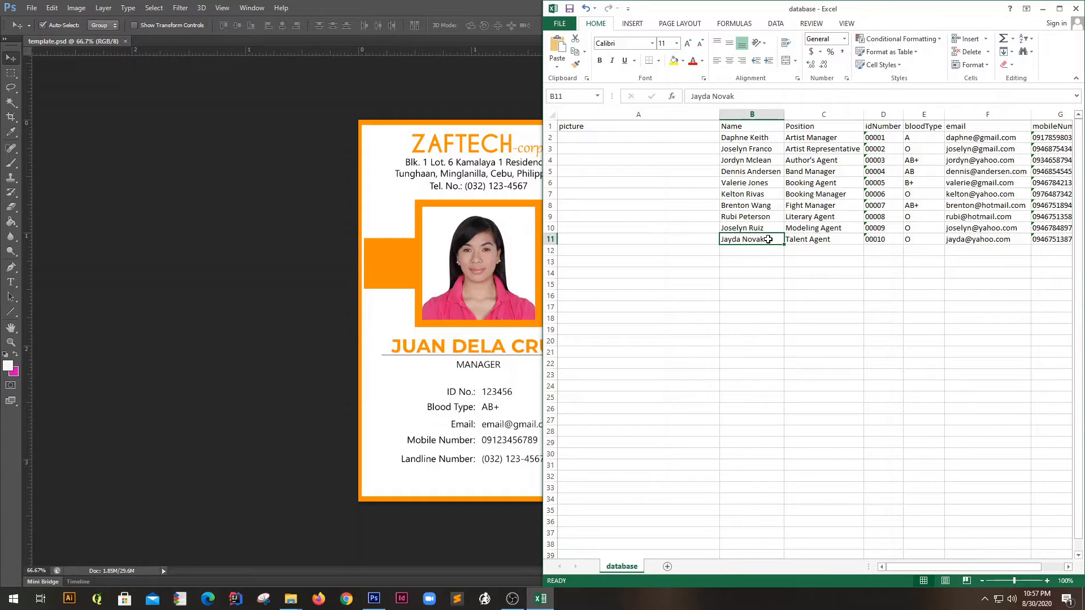
pyautogui.click(291, 599)
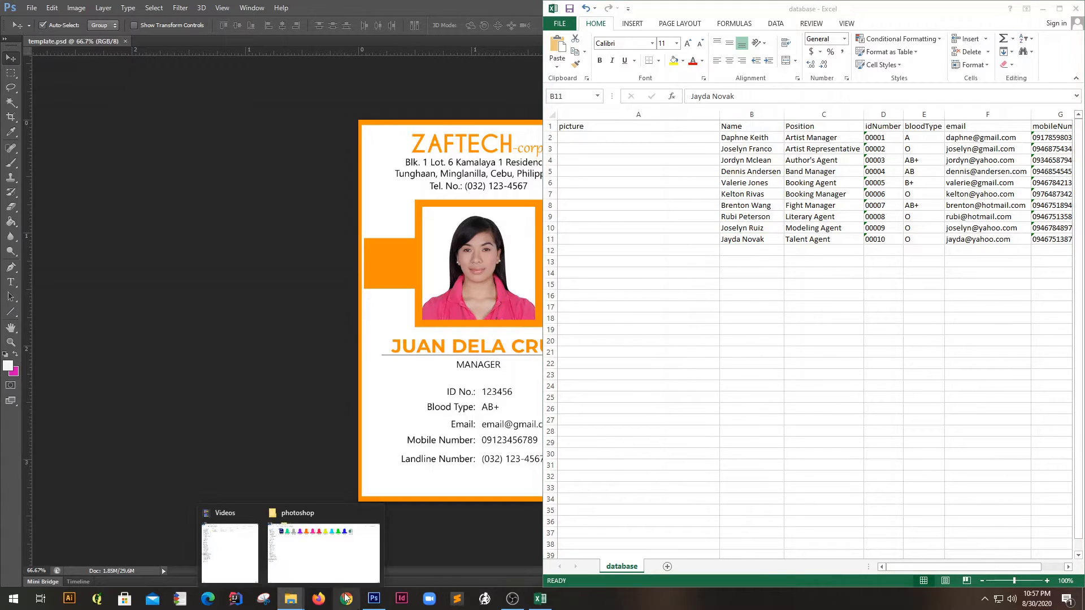
pyautogui.click(336, 568)
pyautogui.moveTo(747, 135); pyautogui.dragTo(209, 98)
pyautogui.rightClick(452, 208)
pyautogui.click(464, 254)
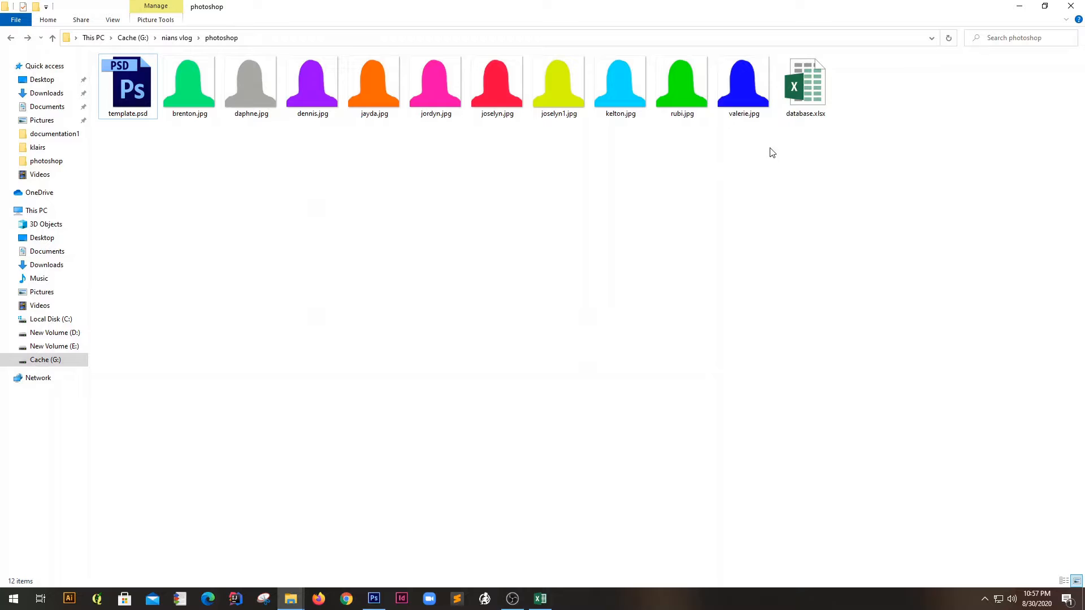
pyautogui.rightClick(770, 166)
pyautogui.click(797, 214)
pyautogui.click(1019, 6)
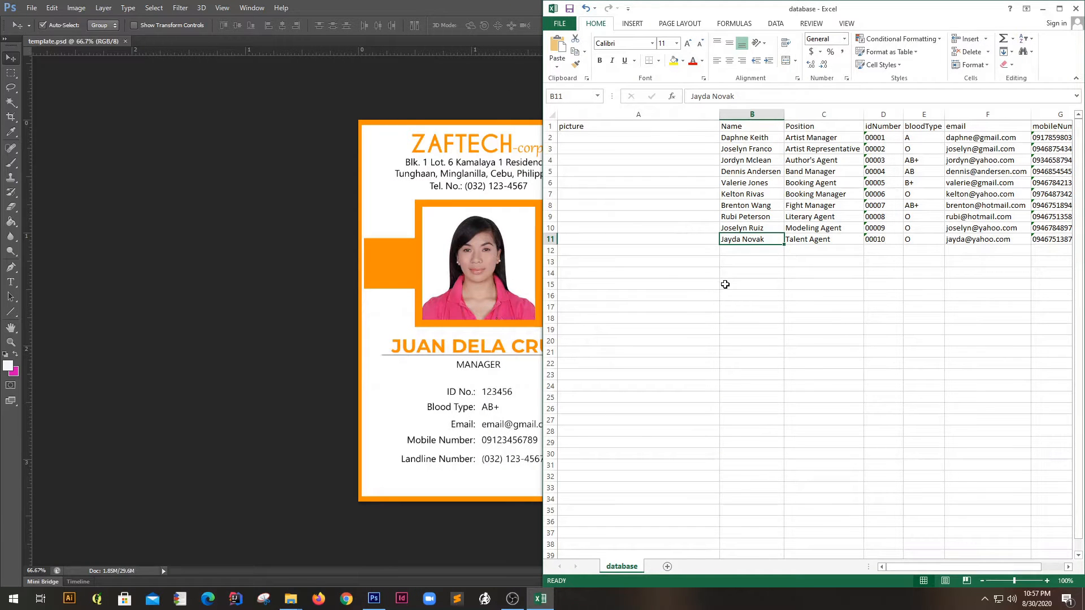
# Step: Reopen the photoshop folder in File Explorer and arrange its window side by side with the database workbook
pyautogui.click(721, 282)
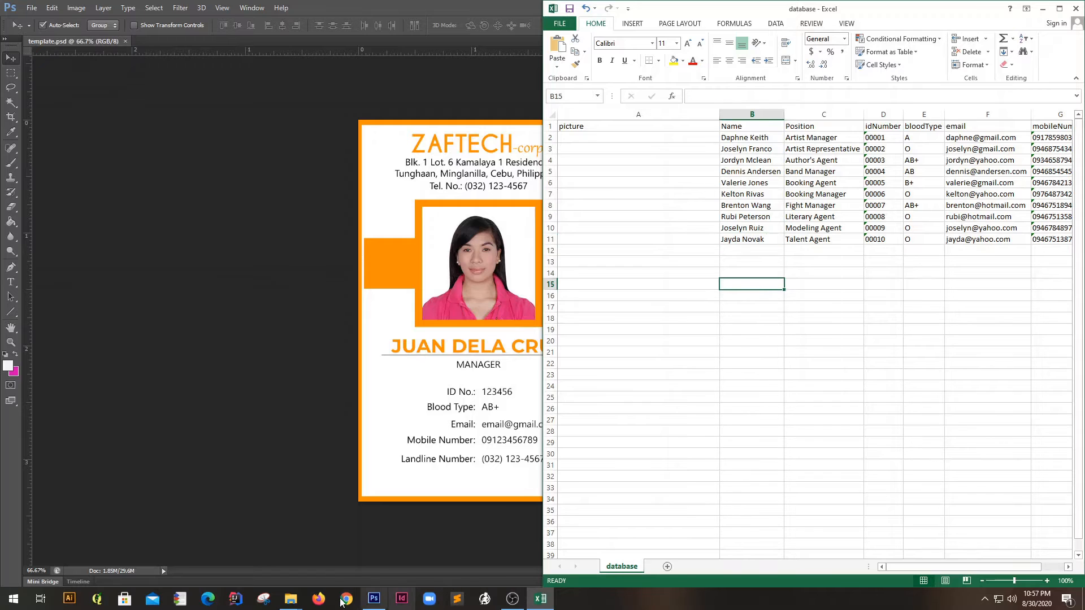
pyautogui.click(284, 601)
pyautogui.click(297, 557)
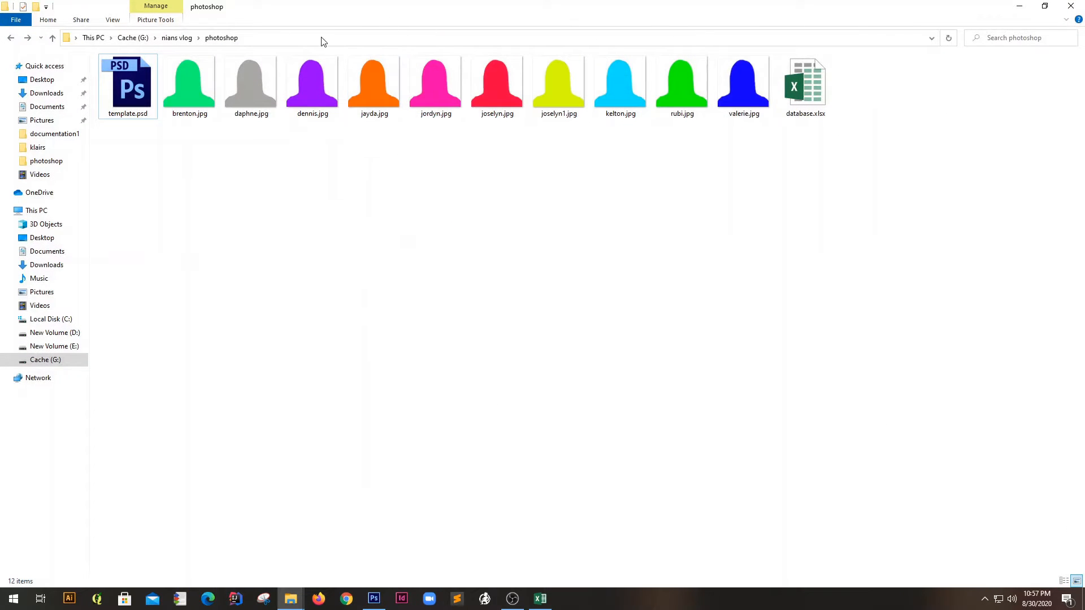
pyautogui.click(297, 40)
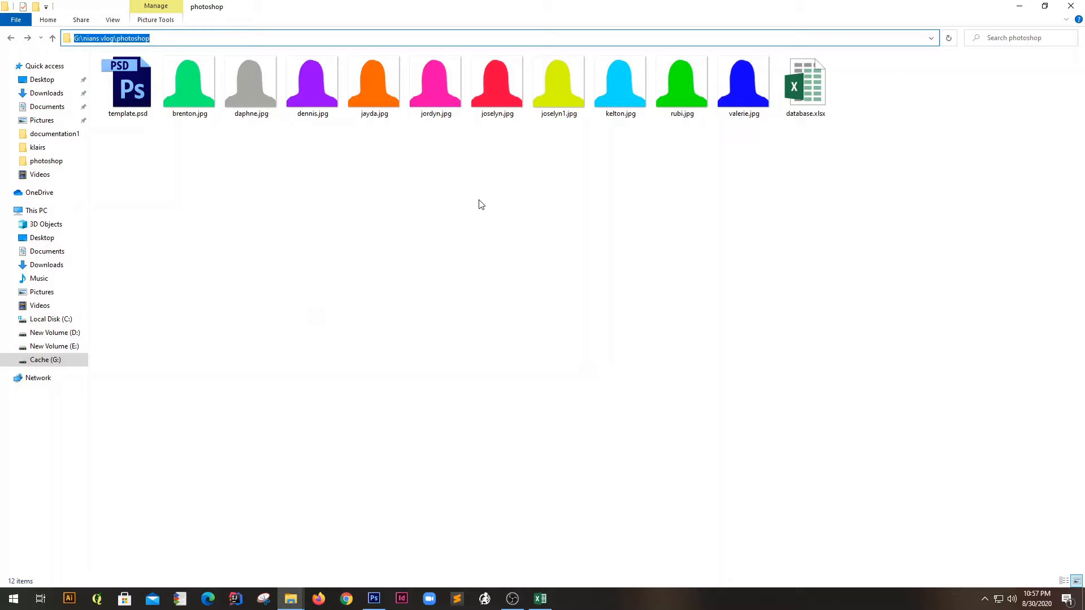
pyautogui.doubleClick(711, 4)
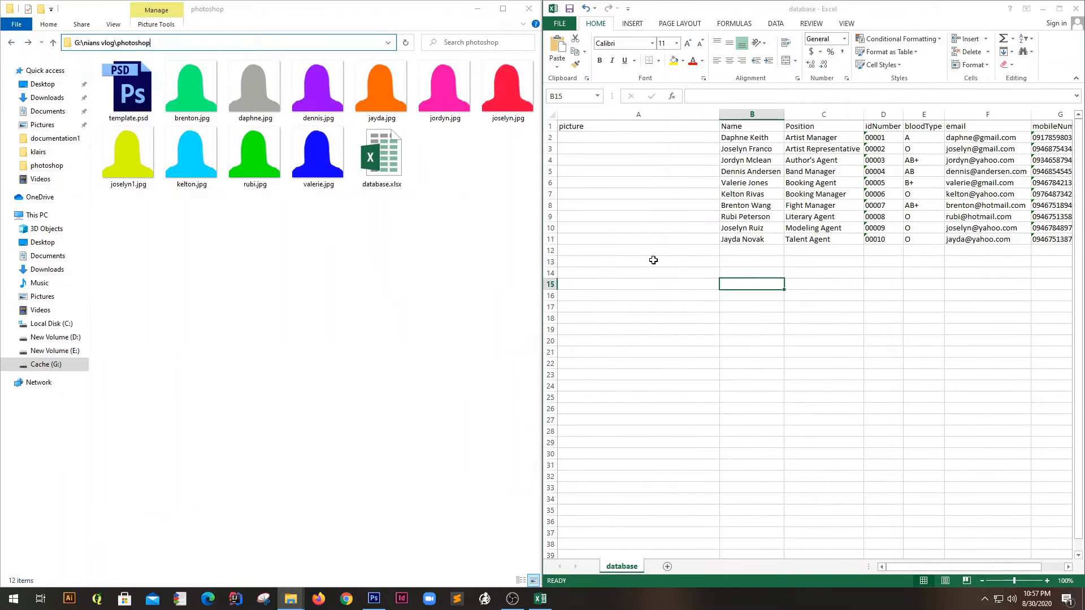
# Step: Copy the photoshop folder's path, G:\nians vlog\photoshop, into cell A2 of the picture column
pyautogui.click(622, 139)
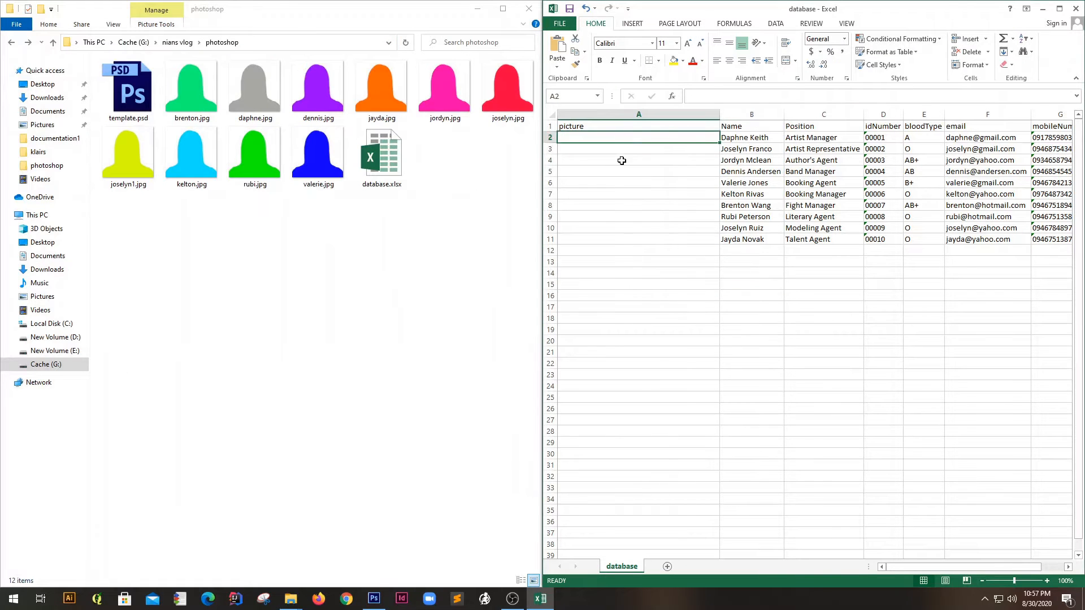
pyautogui.rightClick(303, 227)
pyautogui.click(373, 271)
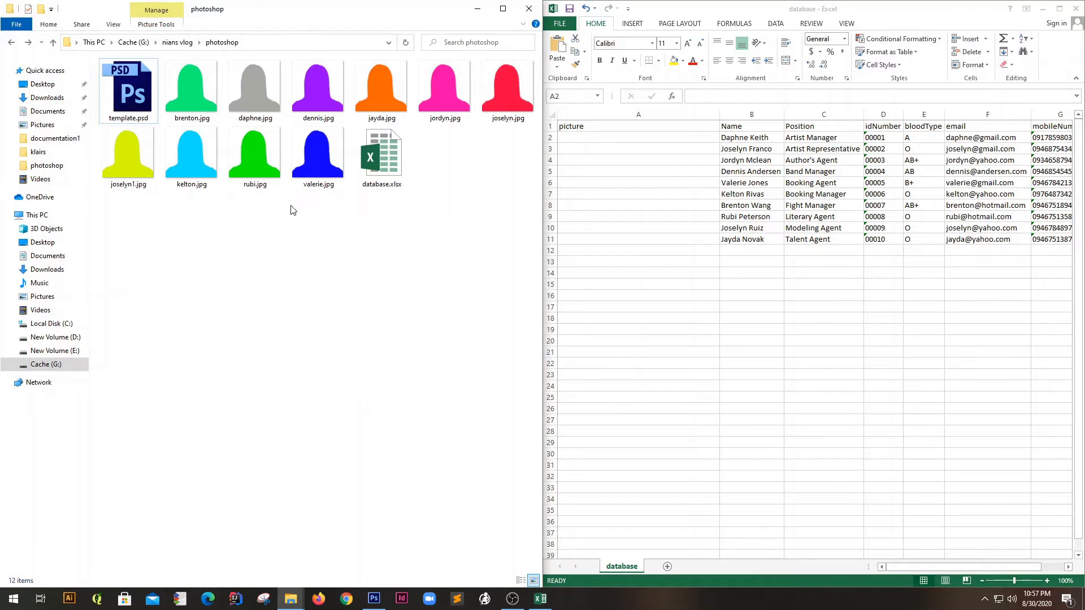
pyautogui.click(267, 45)
pyautogui.hotkey('ctrl', 'c')
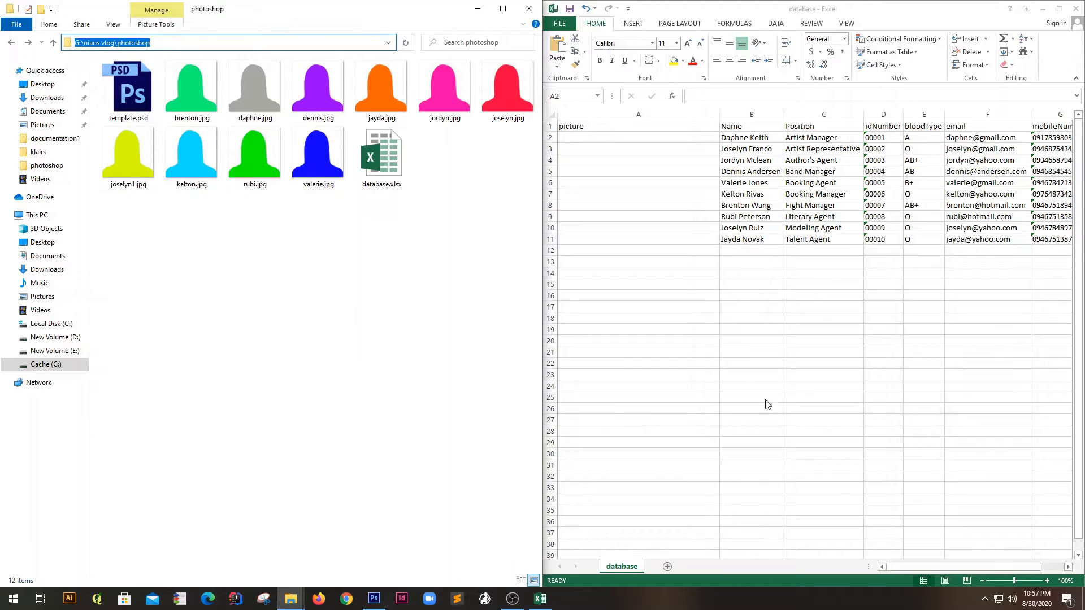
pyautogui.click(670, 226)
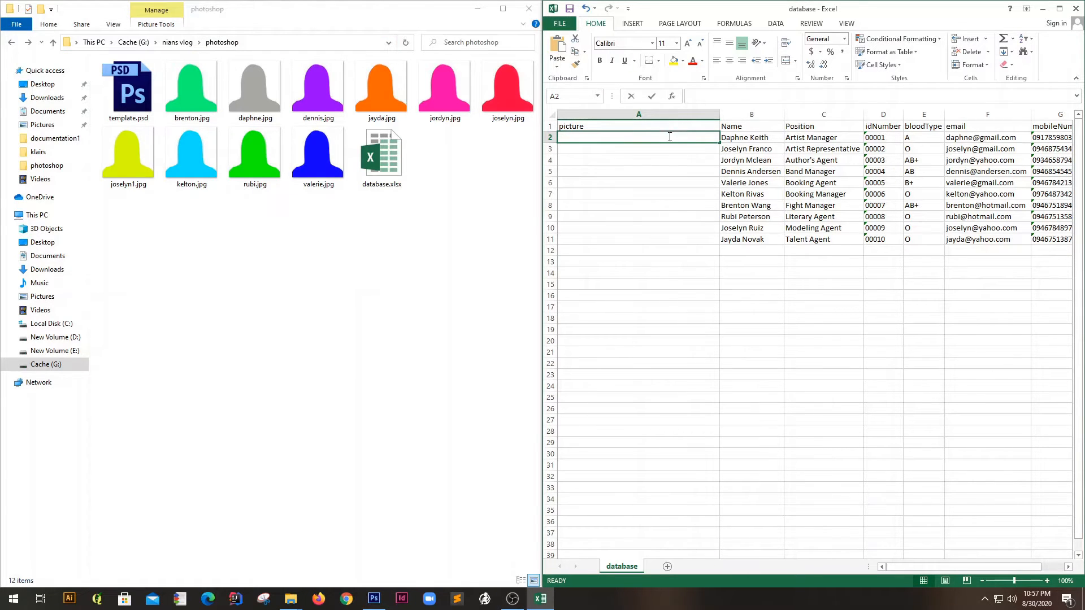
pyautogui.hotkey('ctrl', 'v')
pyautogui.click(646, 320)
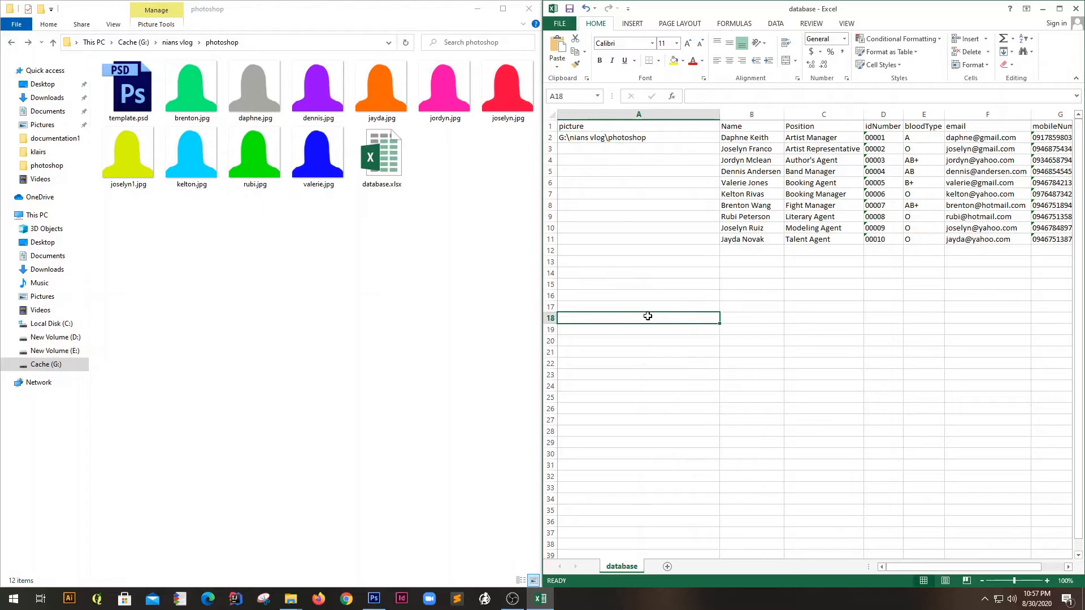
# Step: Extend the folder path in A2 with the image file name so it reads G:\nians vlog\photoshop\daphne.jpg
pyautogui.click(667, 141)
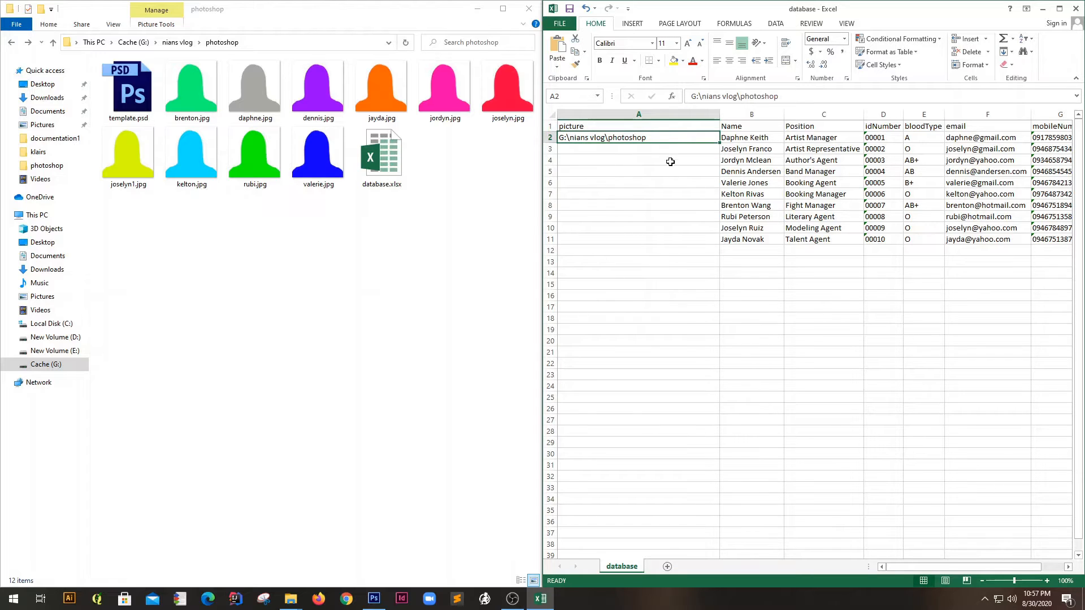
pyautogui.doubleClick(701, 140)
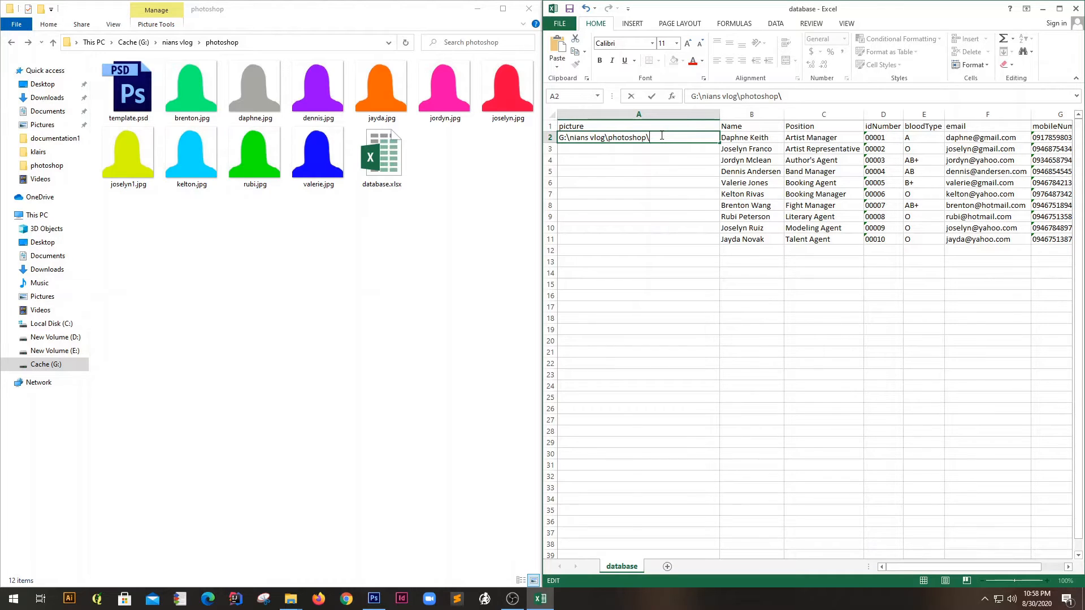
pyautogui.write('daphne.jpg')
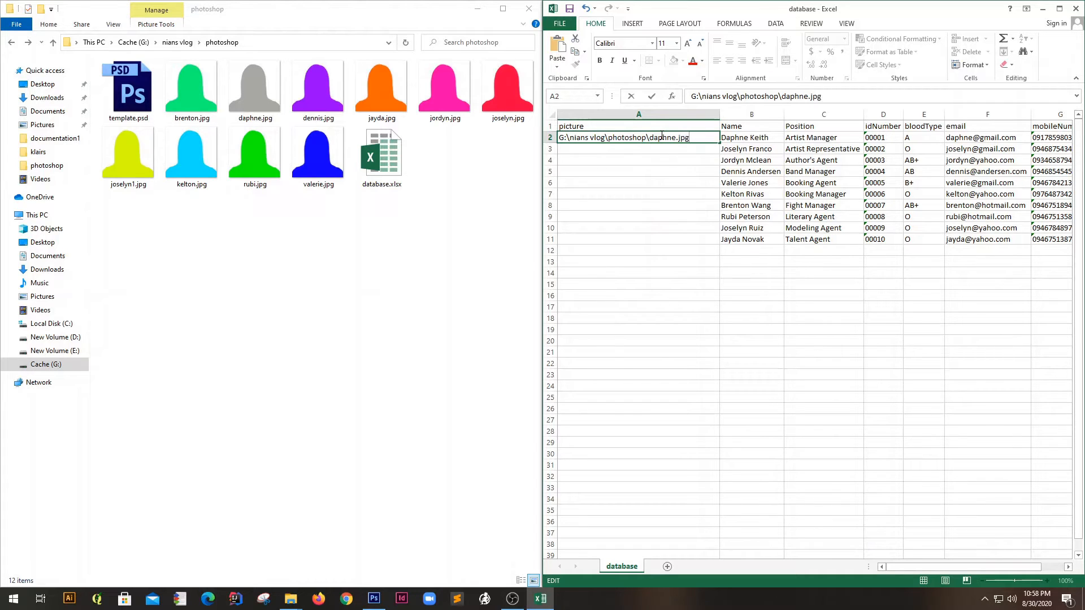
pyautogui.press('Return')
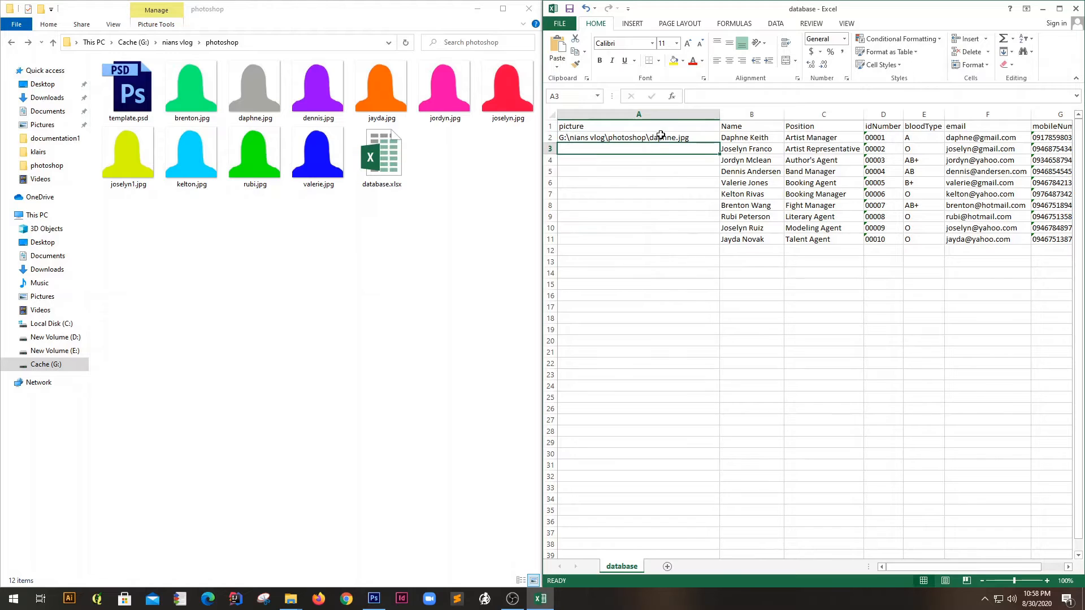
# Step: Copy the picture path from A2 into cells A3 through A11
pyautogui.click(695, 257)
pyautogui.moveTo(706, 240); pyautogui.dragTo(702, 151)
pyautogui.click(702, 310)
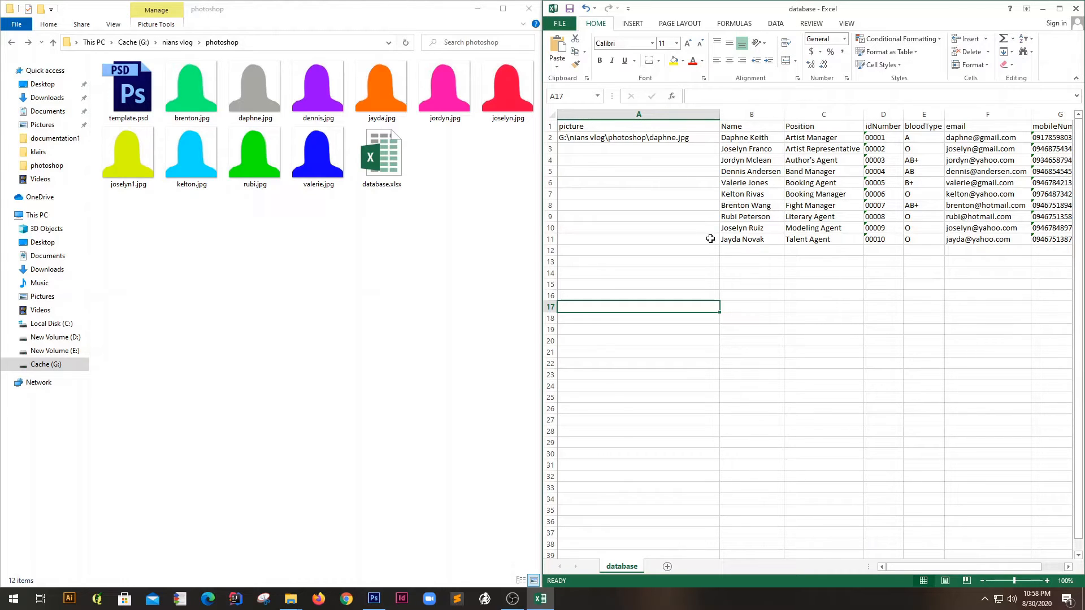
pyautogui.click(670, 139)
pyautogui.hotkey('ctrl', 'c')
pyautogui.moveTo(707, 149); pyautogui.dragTo(707, 249)
pyautogui.hotkey('ctrl', 'v')
pyautogui.click(687, 307)
pyautogui.click(691, 251)
pyautogui.press('Escape')
pyautogui.click(692, 317)
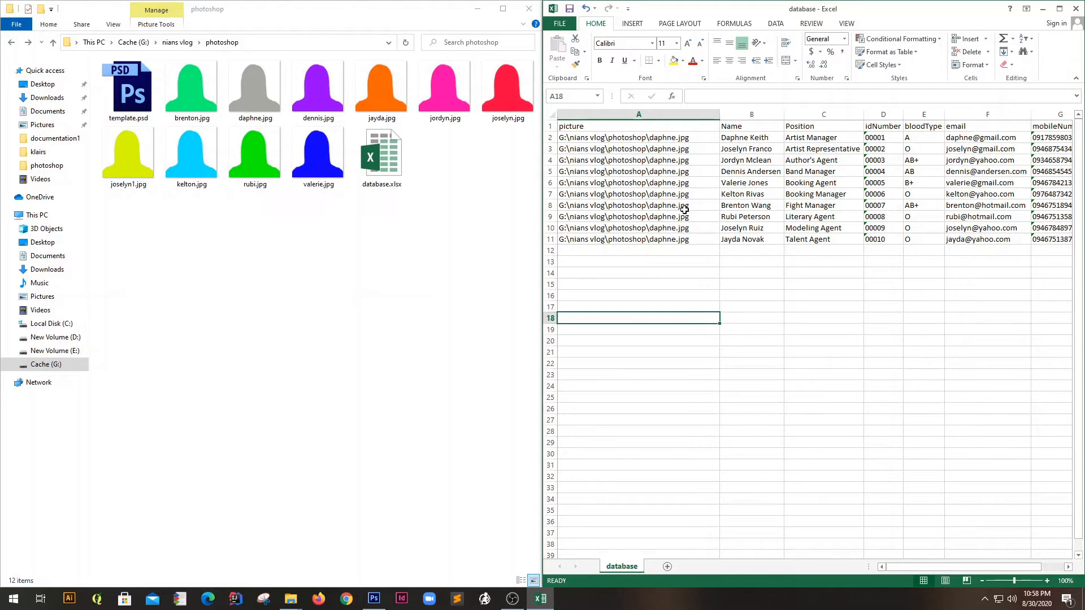
# Step: Compare the two records sharing a first name in rows 3 and 10 with the files joselyn.jpg and joselyn1.jpg
pyautogui.click(654, 147)
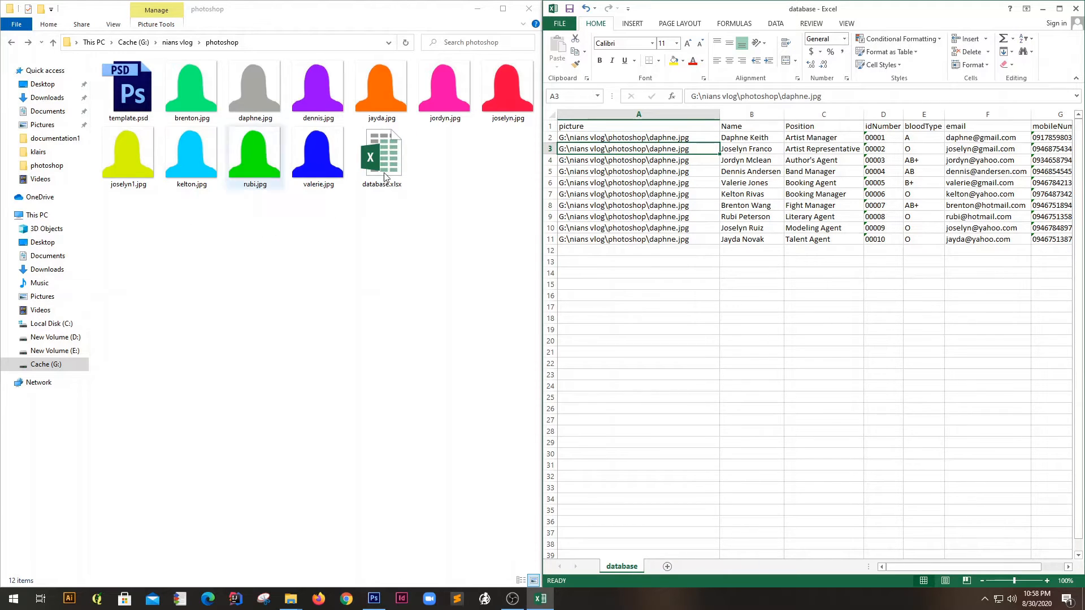
pyautogui.click(513, 97)
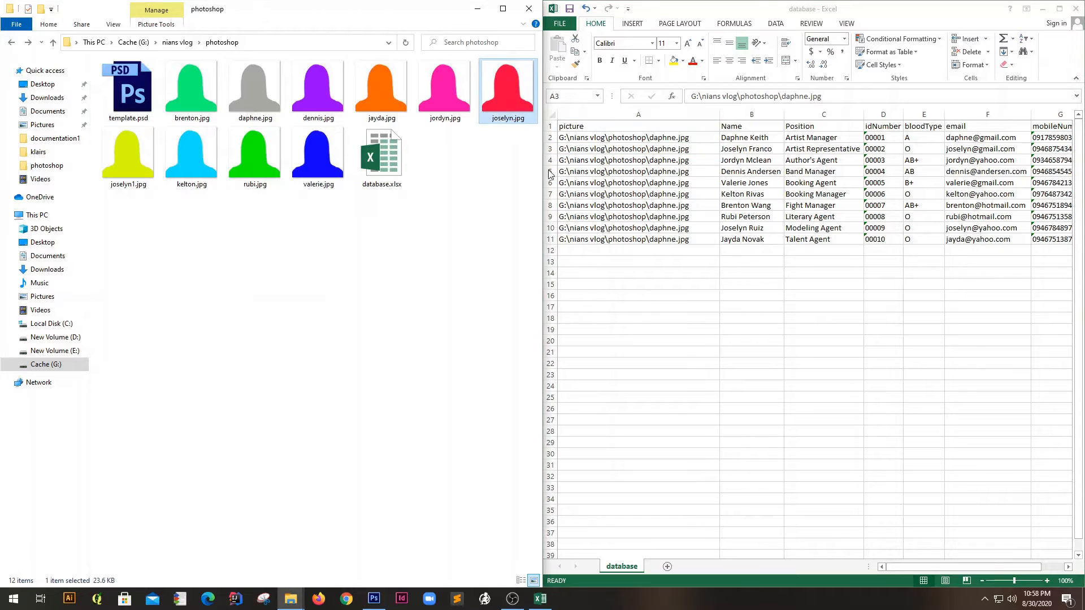
pyautogui.click(740, 149)
pyautogui.keyDown('ctrl'); pyautogui.click(732, 228); pyautogui.keyUp('ctrl')
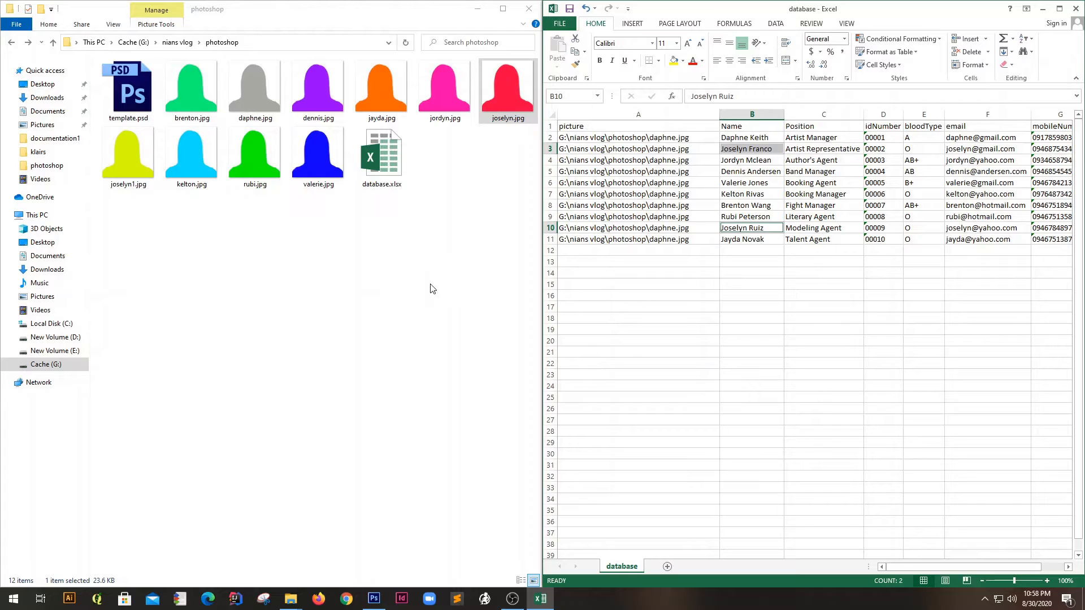
pyautogui.click(226, 282)
pyautogui.click(135, 195)
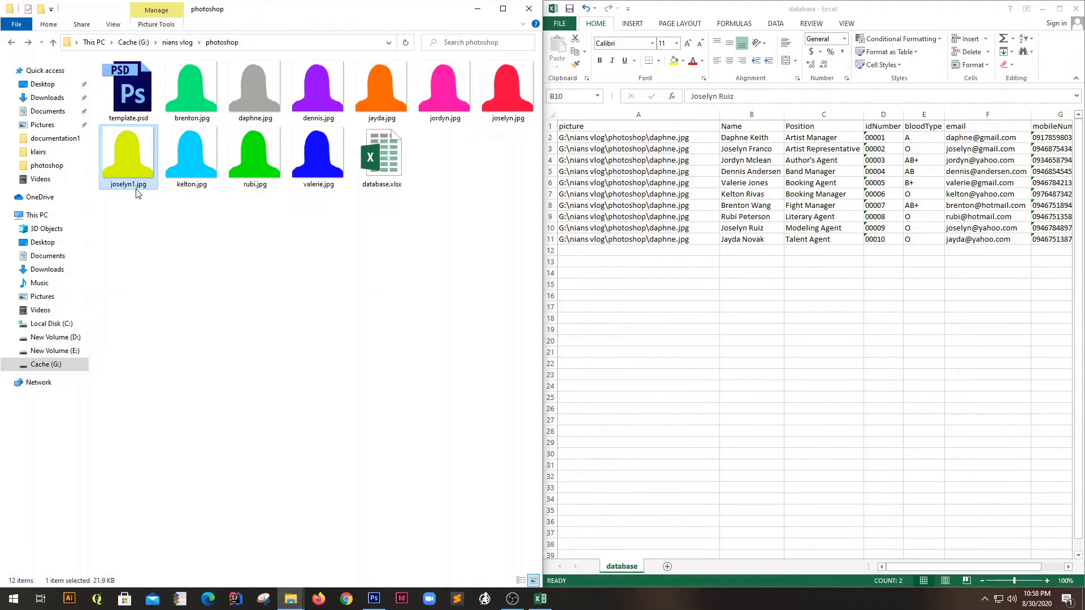
pyautogui.click(802, 247)
# Step: Change the file name in A3's picture path to joselyn, matching the image file in the folder
pyautogui.click(504, 109)
pyautogui.press('F2')
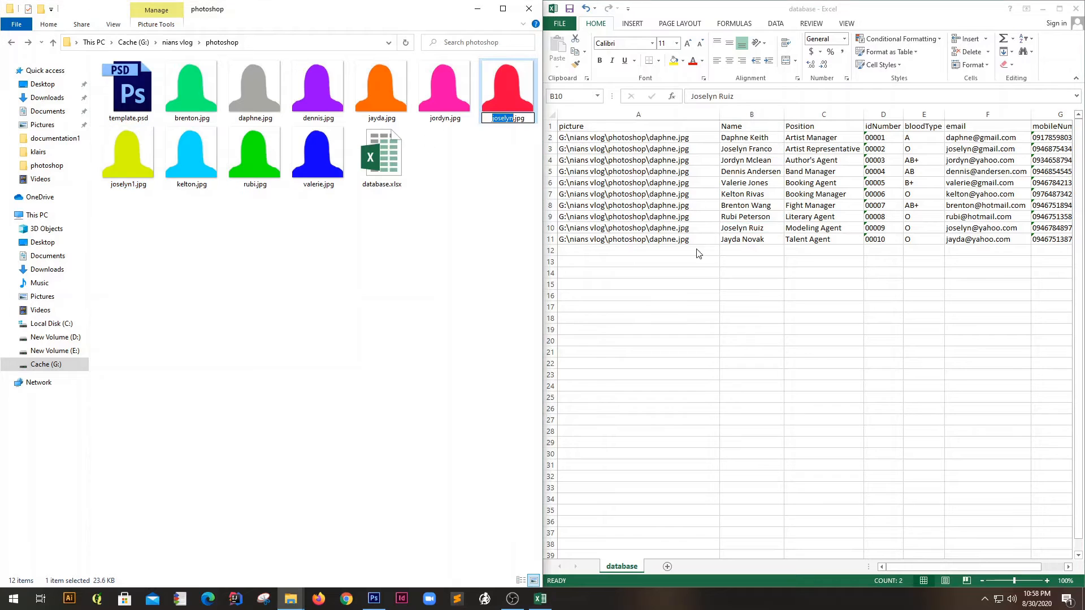
pyautogui.click(673, 158)
pyautogui.click(725, 156)
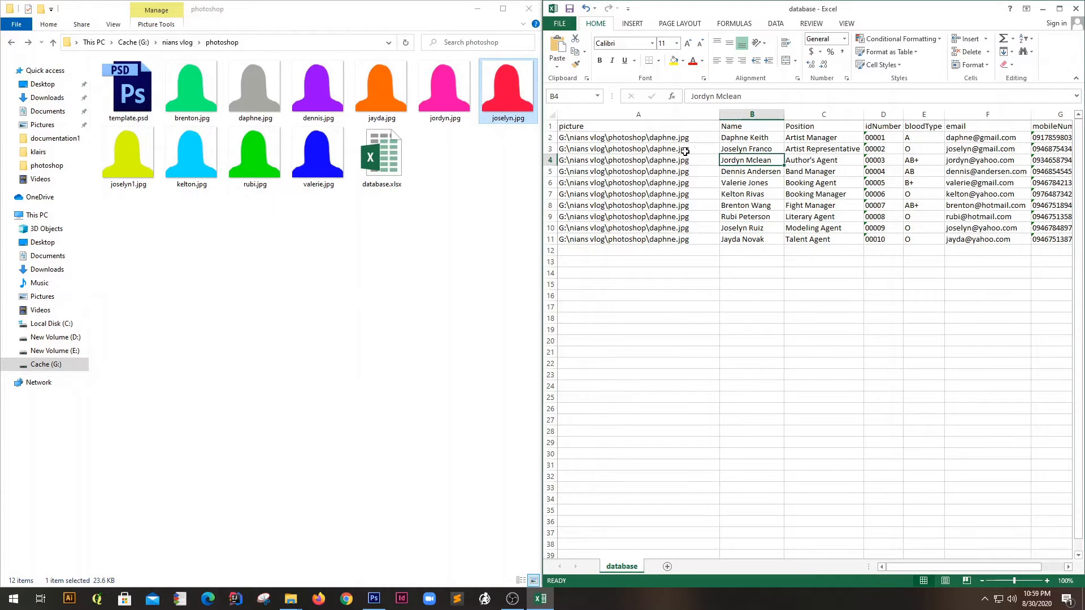
pyautogui.doubleClick(671, 149)
pyautogui.doubleClick(677, 148)
pyautogui.write('joselyn')
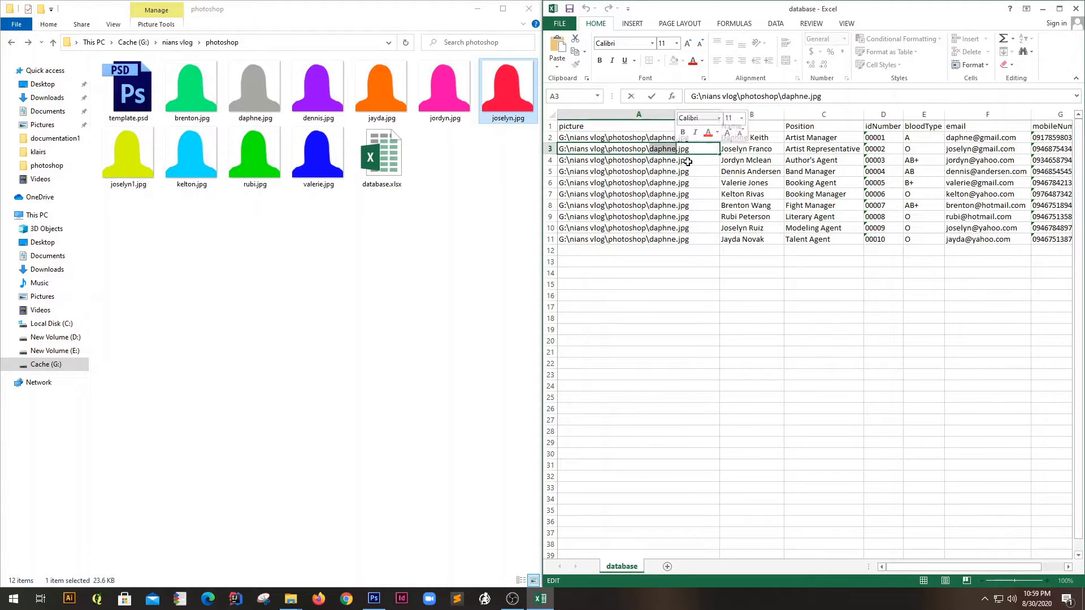
pyautogui.click(671, 271)
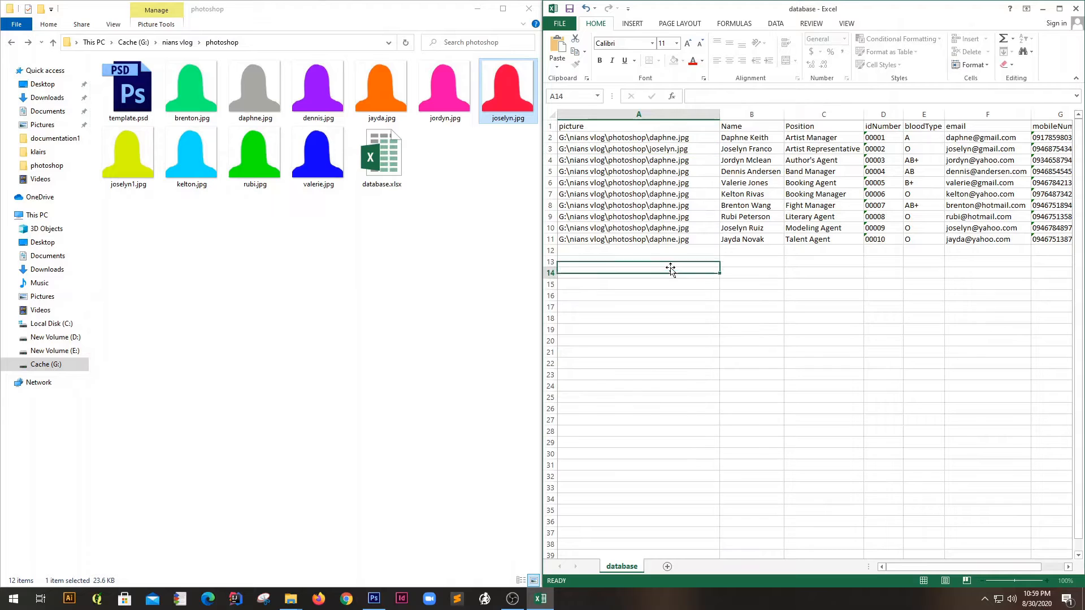
# Step: Copy the name of the jordyn.jpg file and use it to replace the file name in A4's picture path
pyautogui.click(440, 168)
pyautogui.click(459, 118)
pyautogui.press('F2')
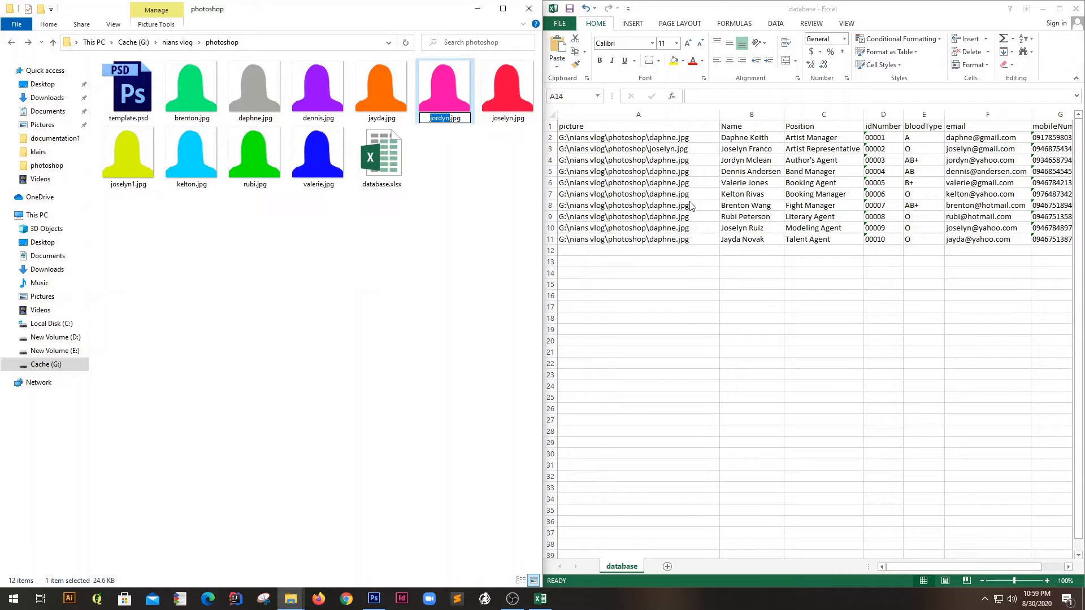
pyautogui.doubleClick(656, 160)
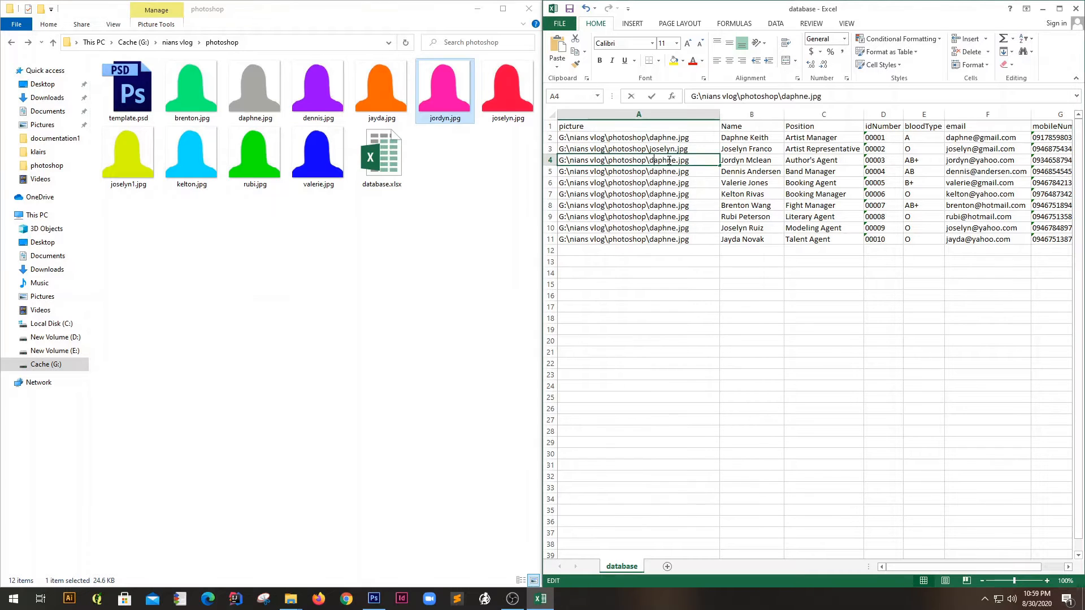
pyautogui.doubleClick(676, 160)
pyautogui.hotkey('ctrl', 'v')
pyautogui.click(706, 229)
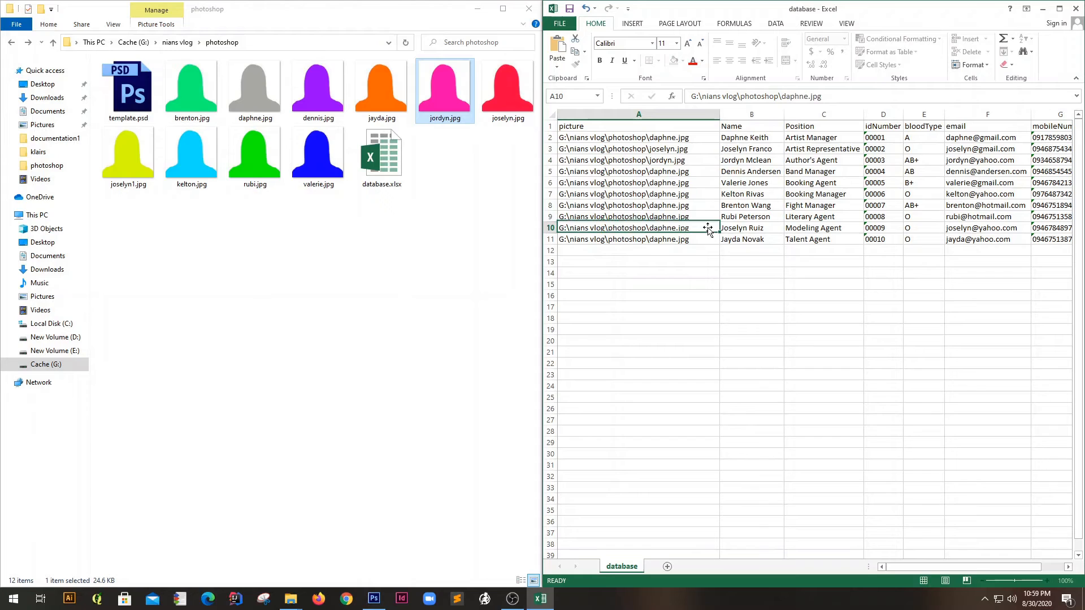
# Step: Copy the name of the dennis.jpg file and use it to replace the file name in A5's picture path
pyautogui.click(442, 168)
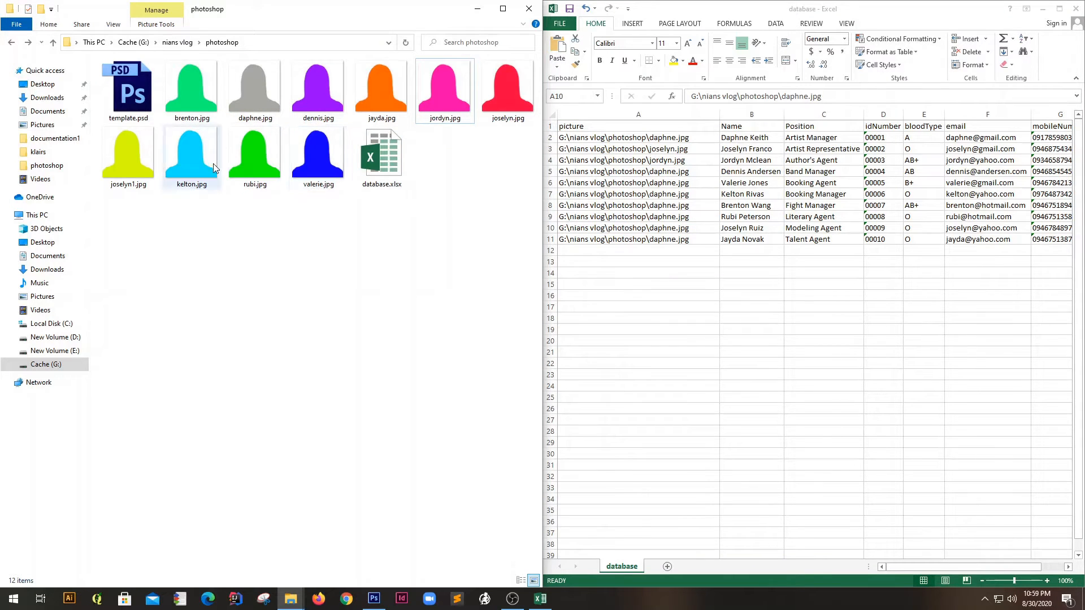
pyautogui.click(318, 99)
pyautogui.press('F2')
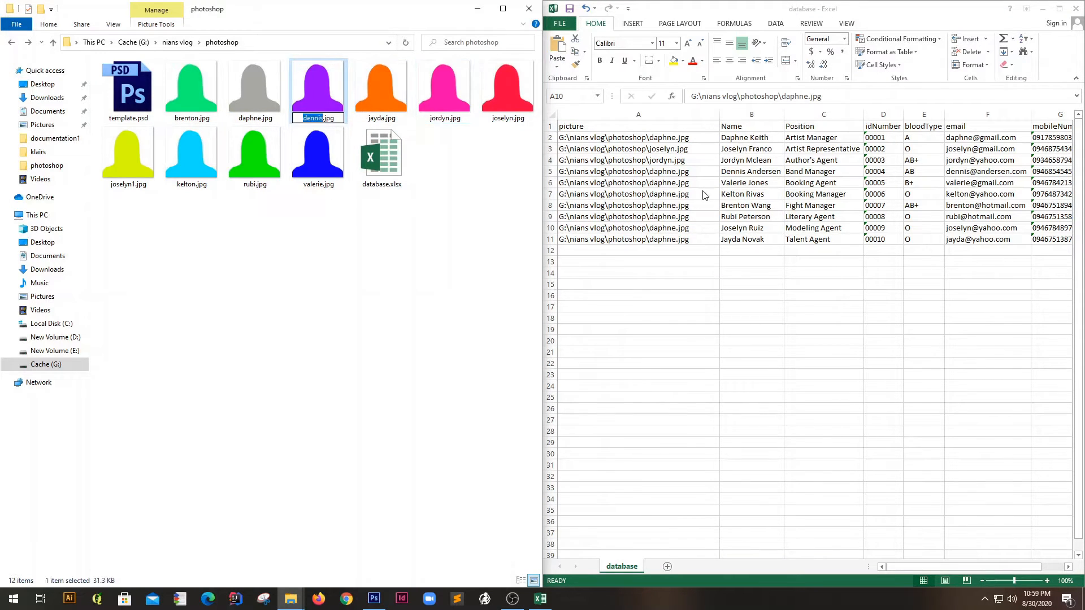
pyautogui.doubleClick(676, 170)
pyautogui.doubleClick(676, 170)
pyautogui.hotkey('ctrl', 'v')
# Step: Copy the name of the valerie.jpg file and use it to replace the file name in A6's picture path
pyautogui.click(328, 176)
pyautogui.press('F2')
pyautogui.click(657, 174)
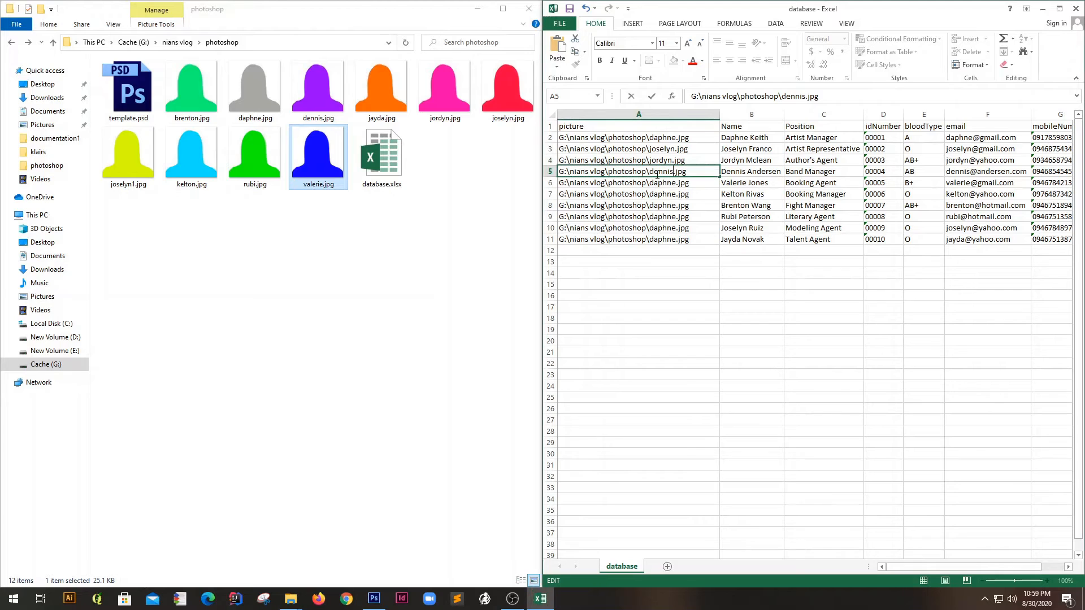
pyautogui.doubleClick(652, 182)
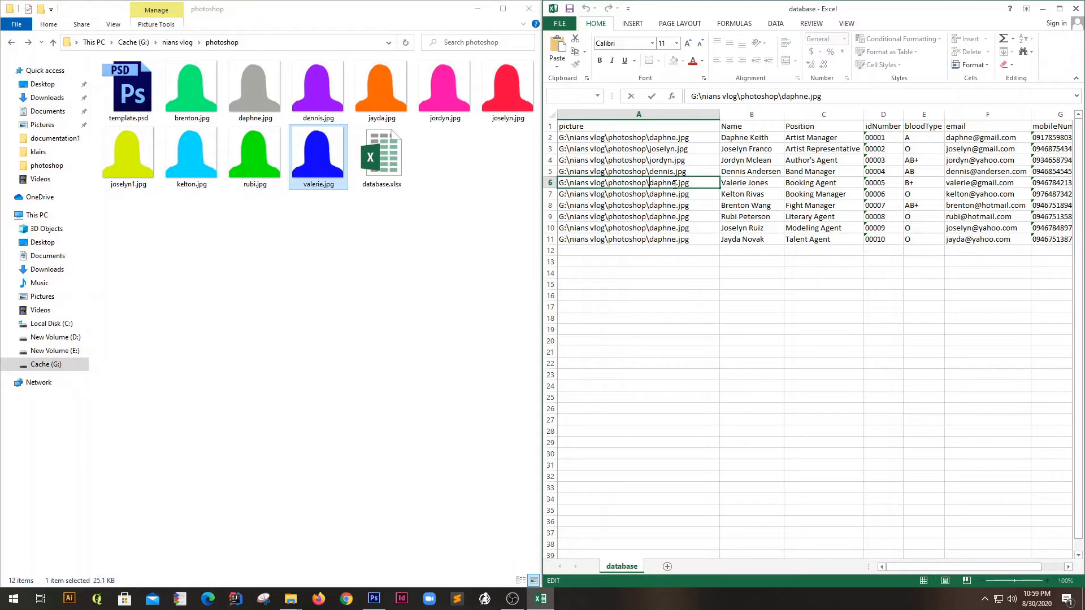
pyautogui.doubleClick(672, 182)
pyautogui.write('valerie')
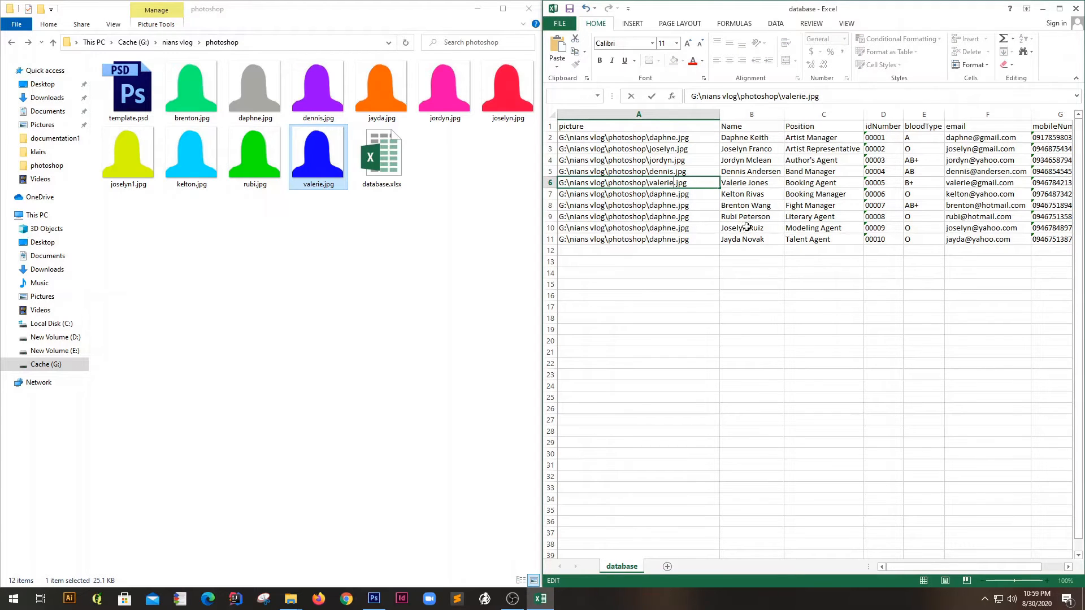
# Step: Copy the name of the kelton.jpg file and use it to replace the file name in A7's picture path
pyautogui.click(684, 242)
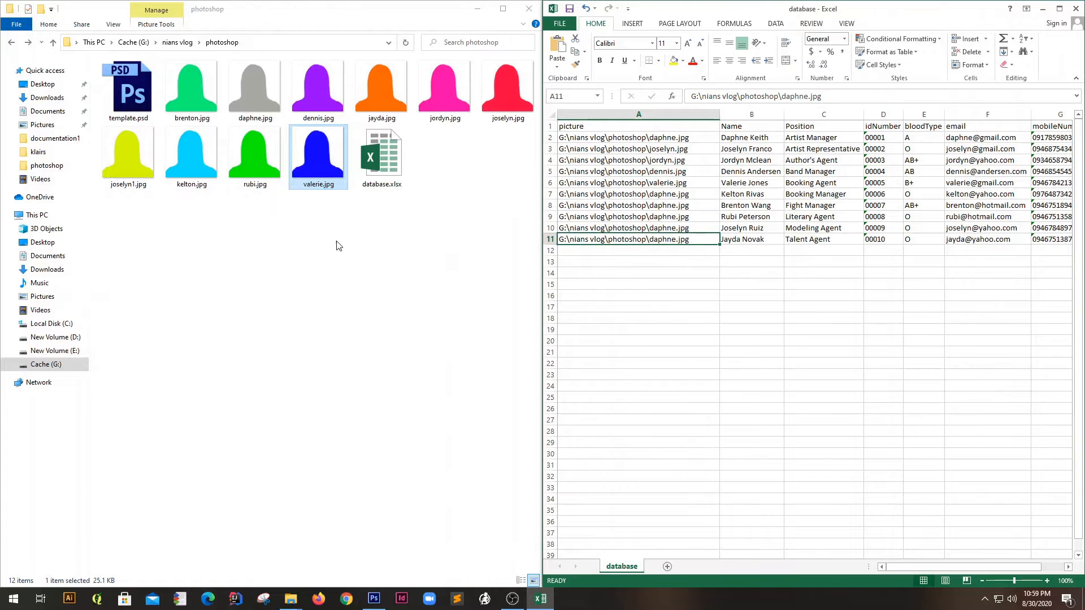
pyautogui.click(258, 228)
pyautogui.click(203, 156)
pyautogui.click(696, 217)
pyautogui.doubleClick(652, 193)
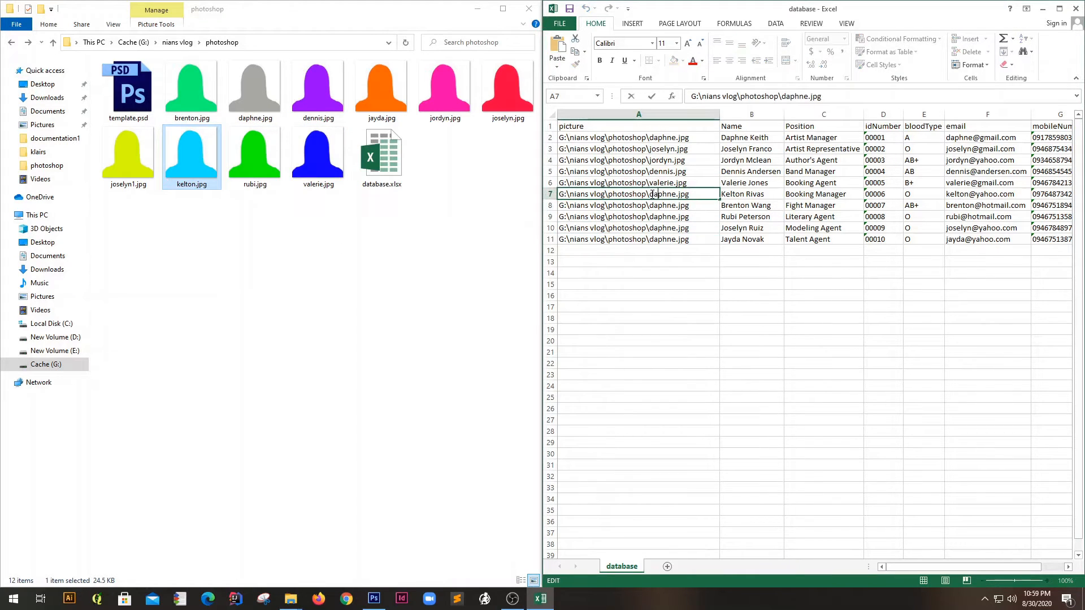
pyautogui.keyDown('shift'); pyautogui.click(672, 196); pyautogui.keyUp('shift')
pyautogui.write('kelton')
pyautogui.click(728, 283)
# Step: Copy the name of the brenton.jpg file and use it to replace the file name in A8's picture path
pyautogui.click(342, 257)
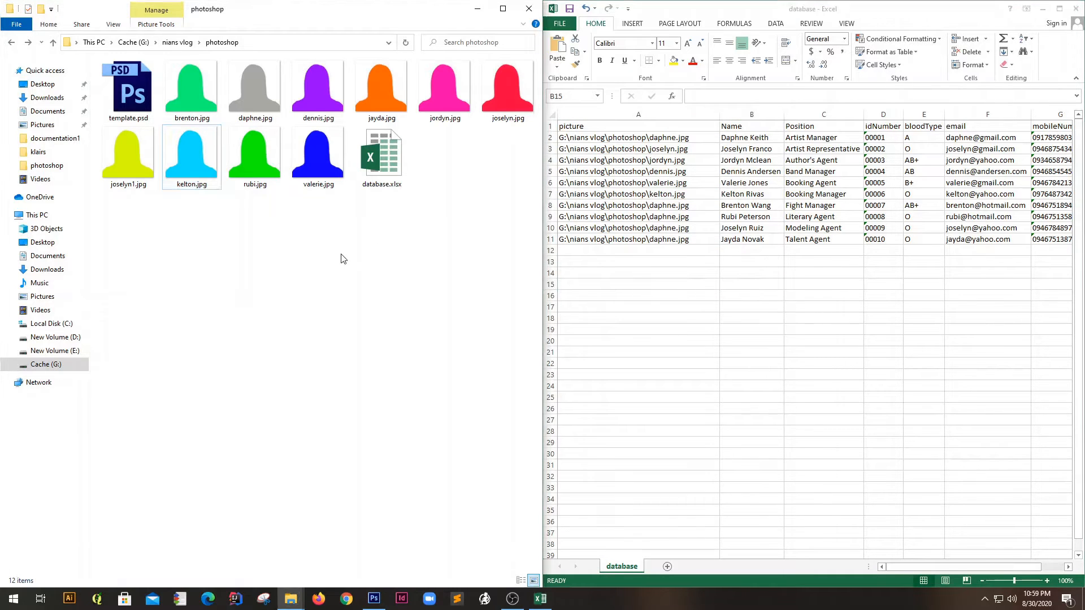
pyautogui.click(197, 90)
pyautogui.press('F2')
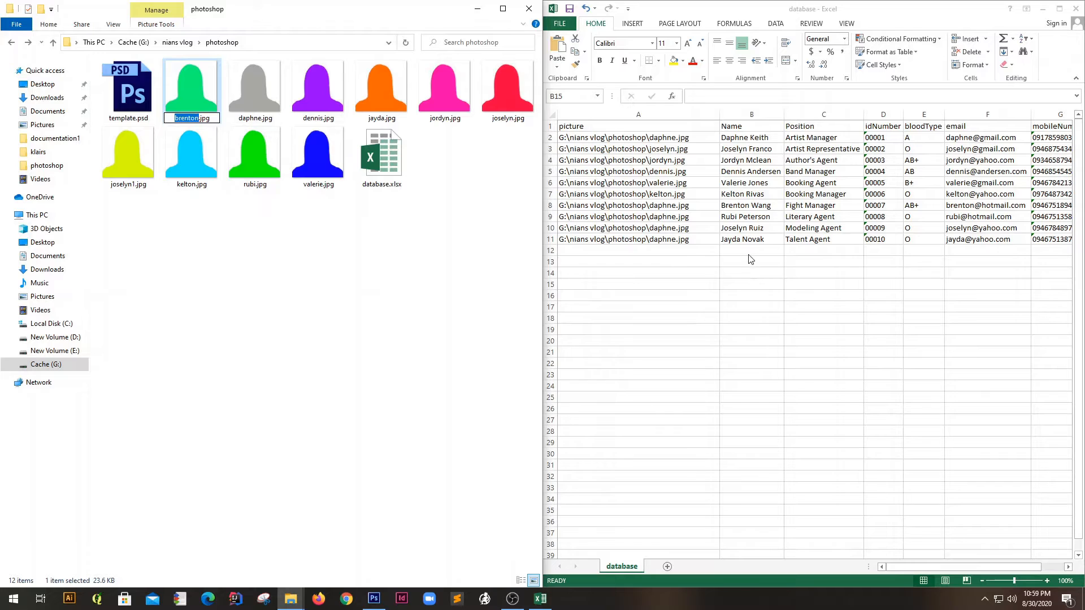
pyautogui.click(750, 259)
pyautogui.doubleClick(650, 205)
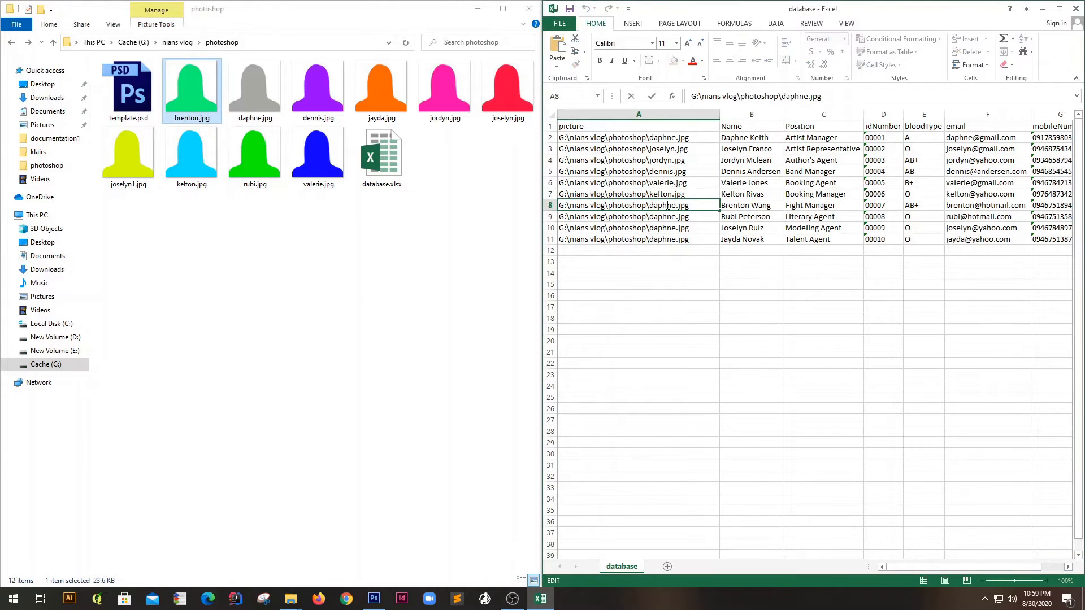
pyautogui.doubleClick(674, 203)
pyautogui.write('brenton')
pyautogui.click(745, 271)
# Step: Copy the name of the rubi.jpg file and use it to replace the file name in A9's picture path
pyautogui.click(276, 206)
pyautogui.click(254, 153)
pyautogui.press('F2')
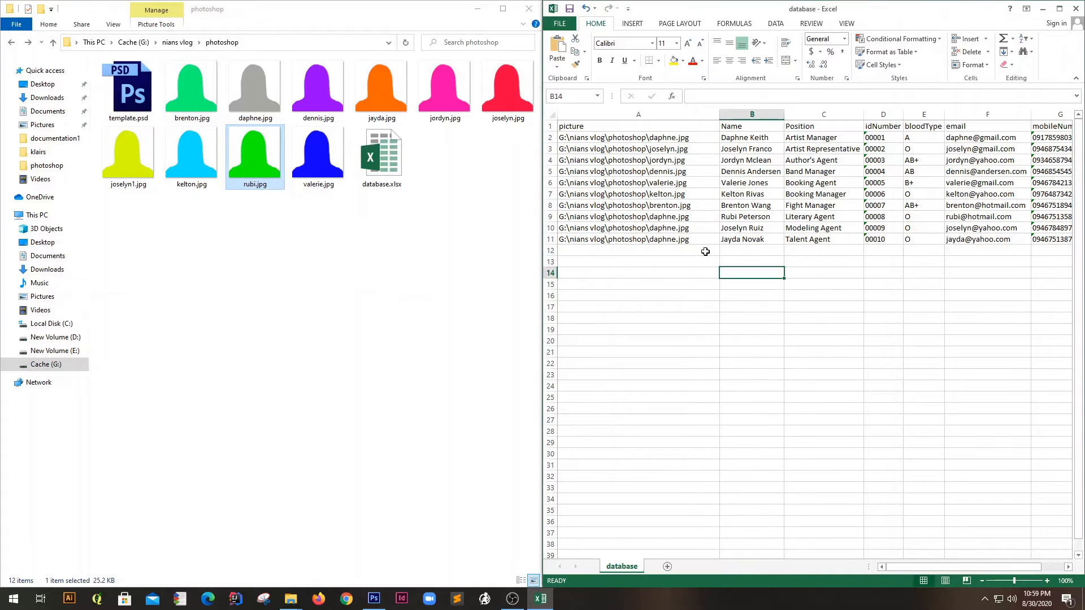
pyautogui.doubleClick(650, 217)
pyautogui.moveTo(650, 217); pyautogui.dragTo(676, 217)
pyautogui.write('rubi')
pyautogui.click(765, 286)
# Step: Copy the name of the joselyn1.jpg file and use it to replace the file name in A10's picture path
pyautogui.click(411, 296)
pyautogui.click(144, 160)
pyautogui.press('F2')
pyautogui.hotkey('ctrl', 'c')
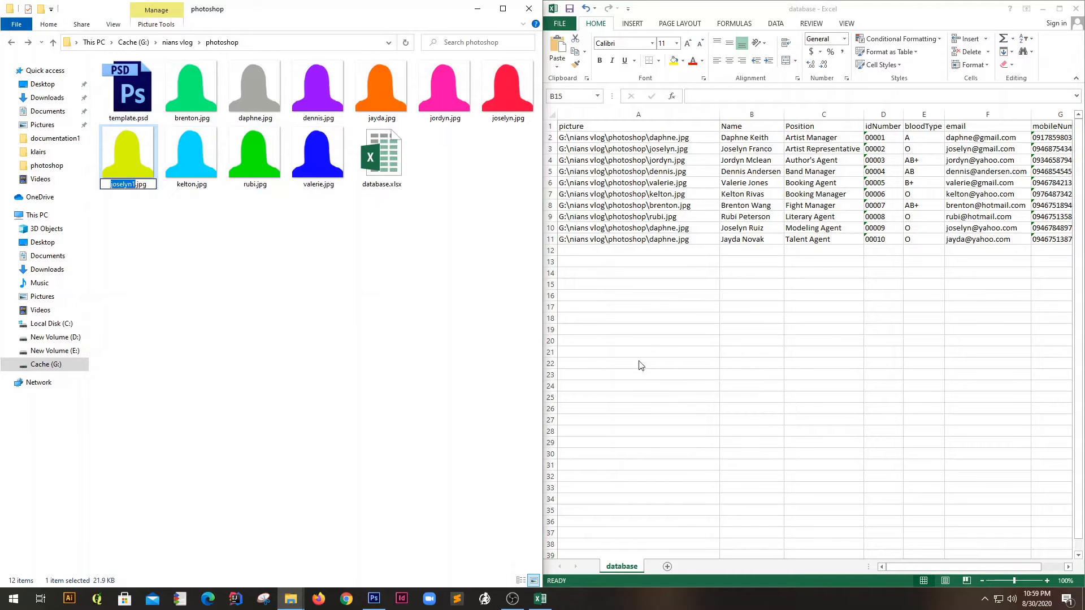
pyautogui.click(784, 344)
pyautogui.doubleClick(652, 228)
pyautogui.moveTo(651, 228); pyautogui.dragTo(676, 227)
pyautogui.hotkey('ctrl', 'v')
pyautogui.click(764, 287)
# Step: Copy the name of the jayda.jpg file and use it to replace the file name in A11's picture path
pyautogui.click(289, 261)
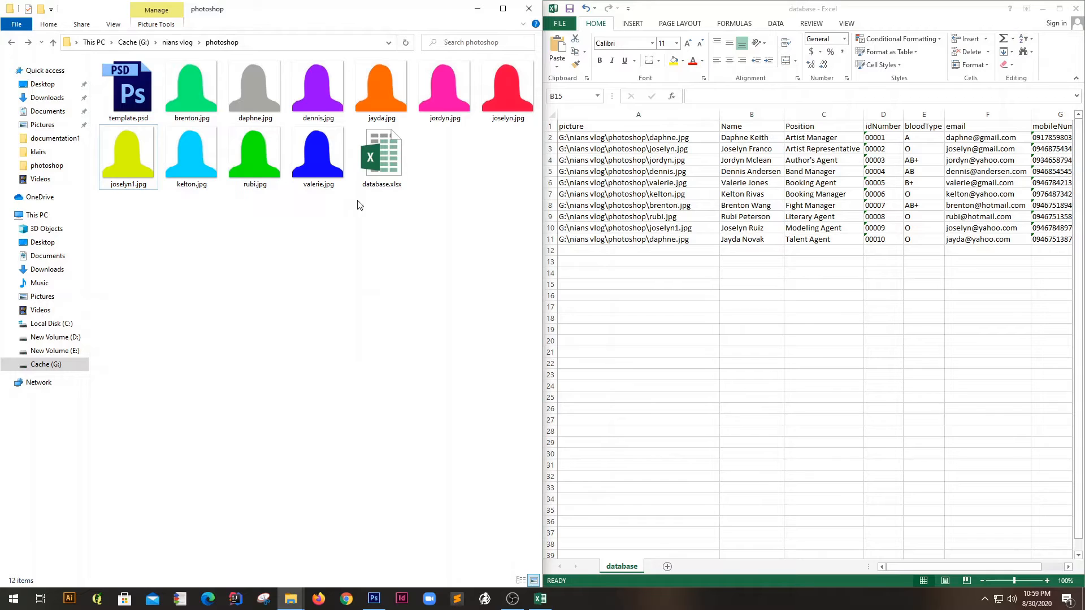
pyautogui.click(403, 97)
pyautogui.hotkey('ctrl', 'c')
pyautogui.press('F2')
pyautogui.click(689, 291)
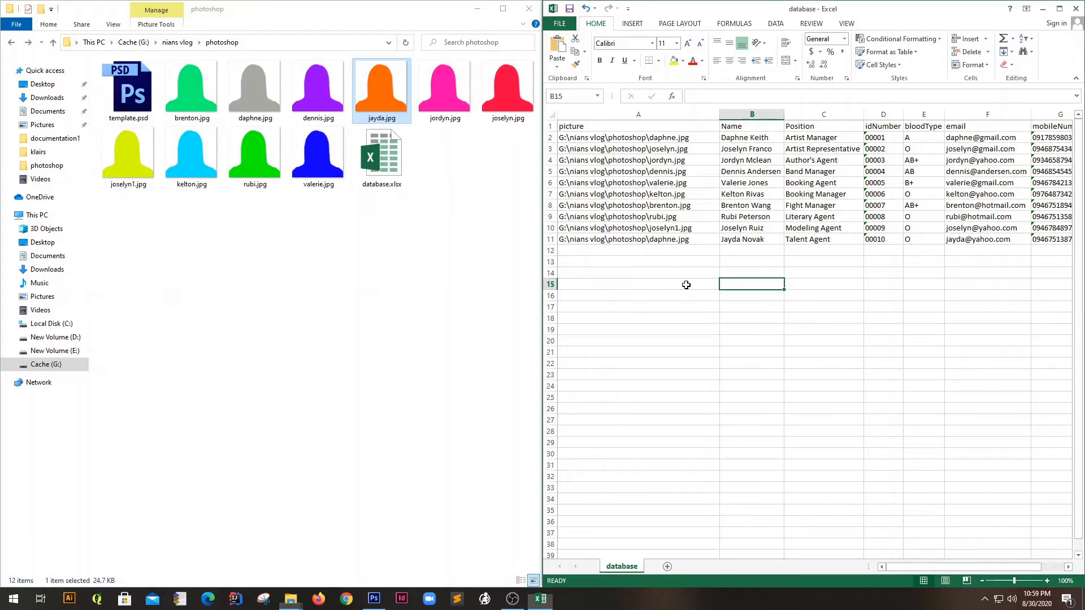
pyautogui.doubleClick(651, 239)
pyautogui.moveTo(678, 239); pyautogui.dragTo(650, 239)
pyautogui.hotkey('ctrl', 'v')
pyautogui.click(736, 328)
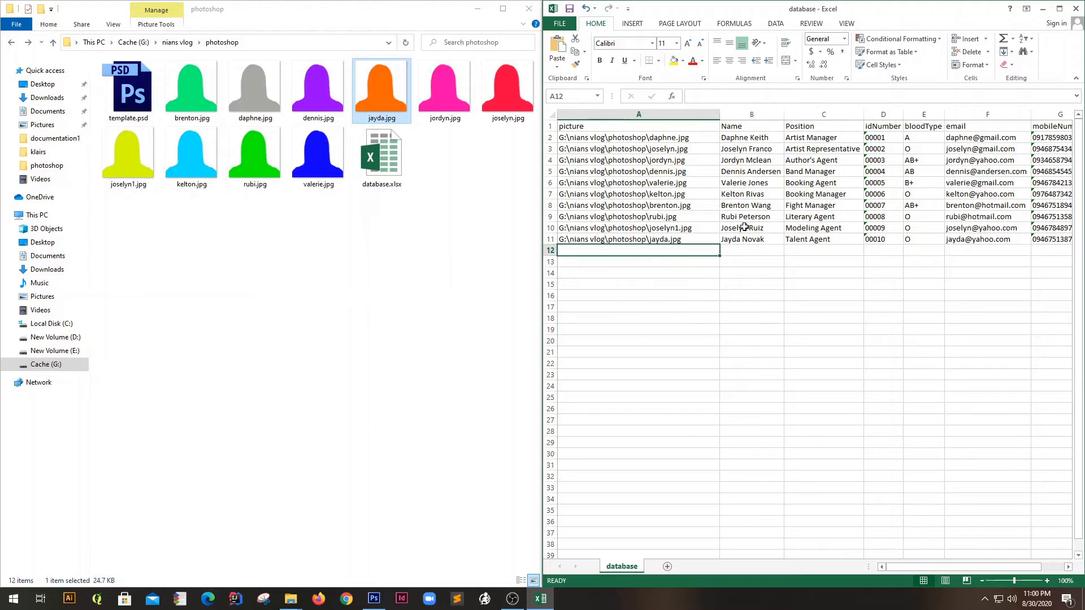
pyautogui.click(773, 303)
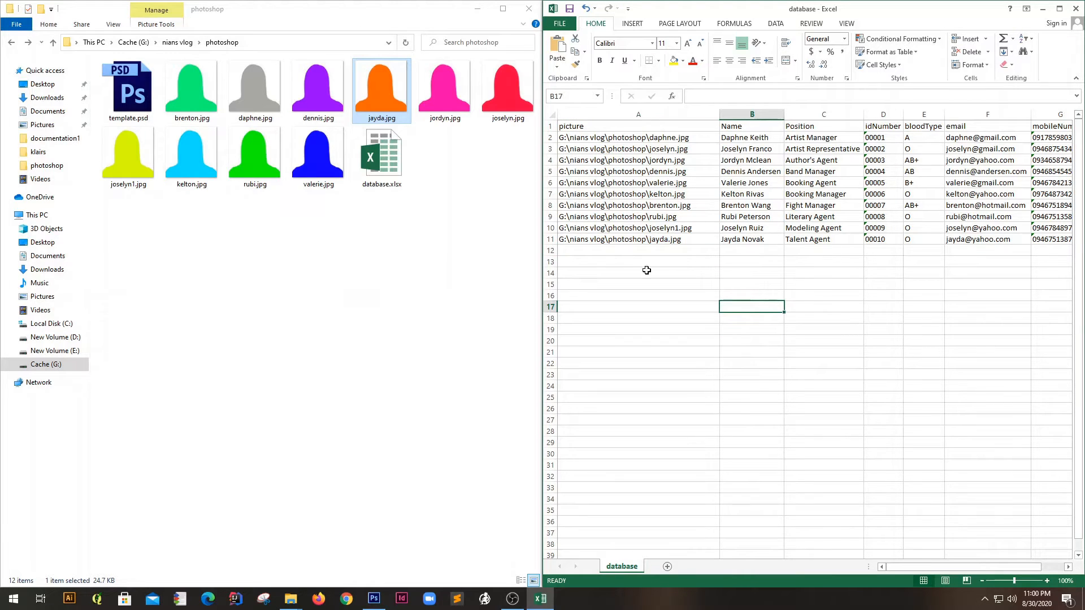
pyautogui.click(625, 240)
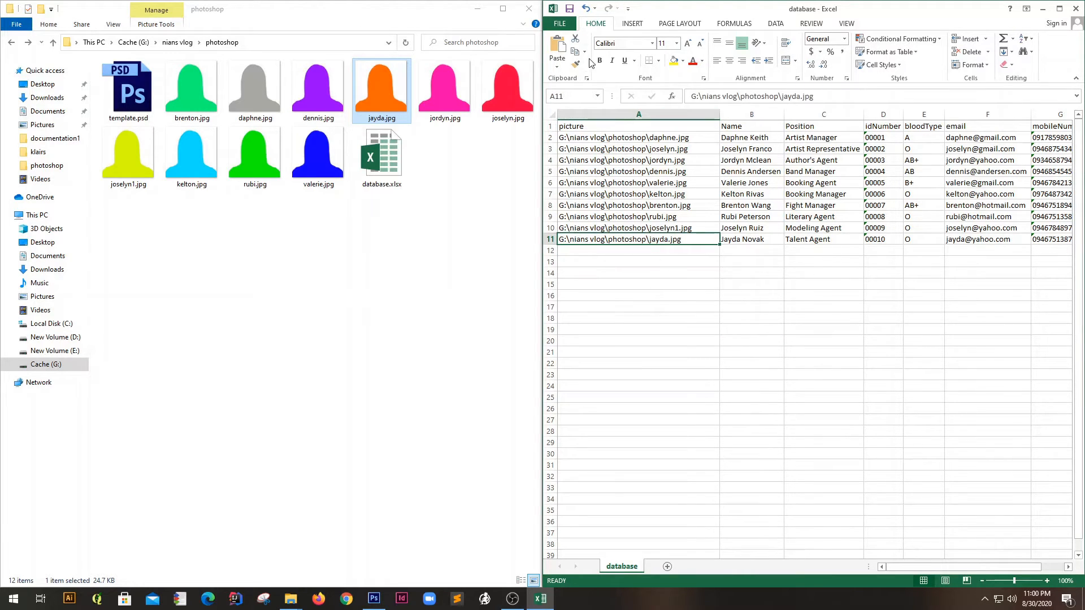
pyautogui.click(690, 271)
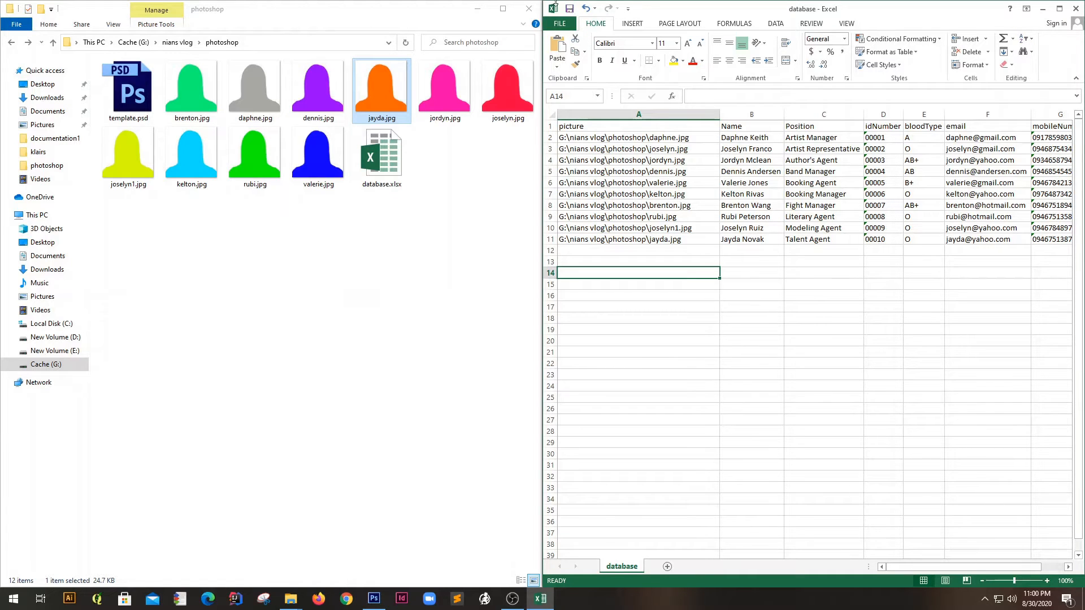
# Step: Put the file folder away, switch to template.psd in Photoshop and fit the whole ID card in view beside the database
pyautogui.click(485, 11)
pyautogui.moveTo(513, 4); pyautogui.dragTo(1, 68)
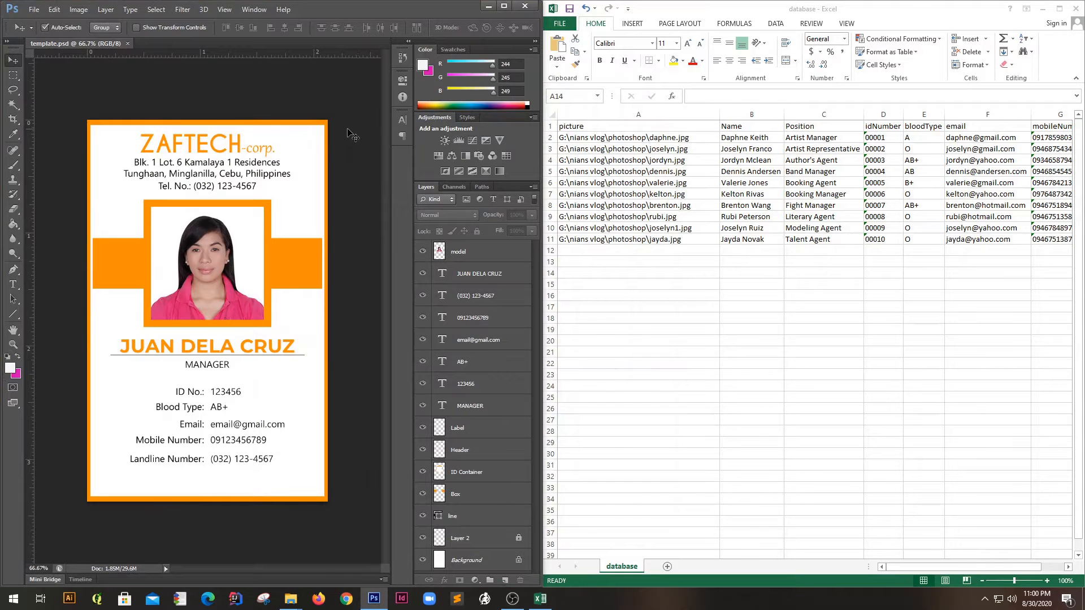
pyautogui.hotkey('ctrl', '0')
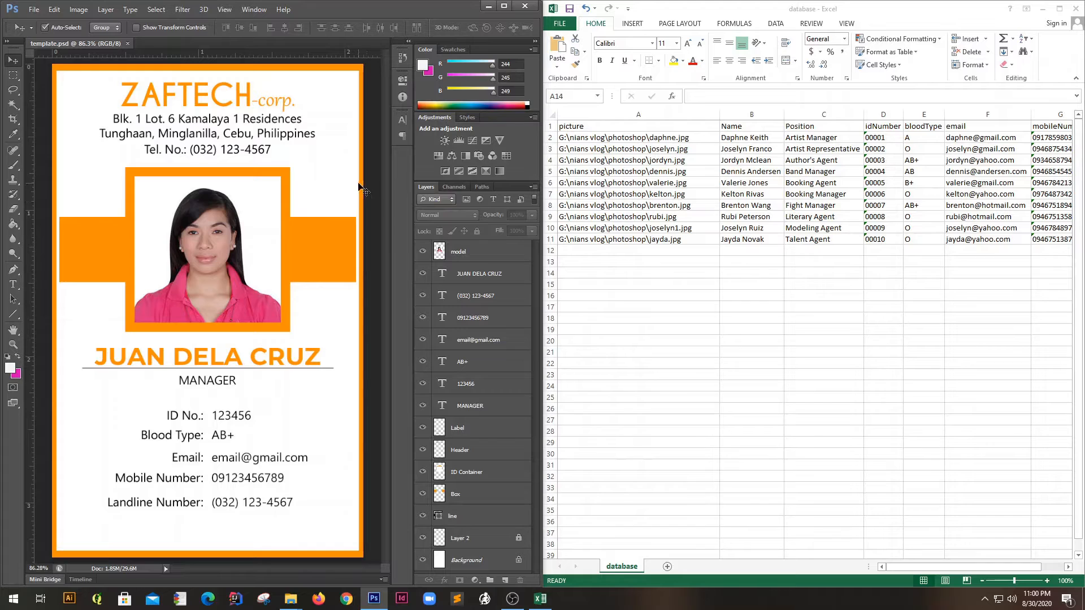
# Step: Compare the template's model photo layer with the database's header row, in particular the picture column header
pyautogui.click(745, 242)
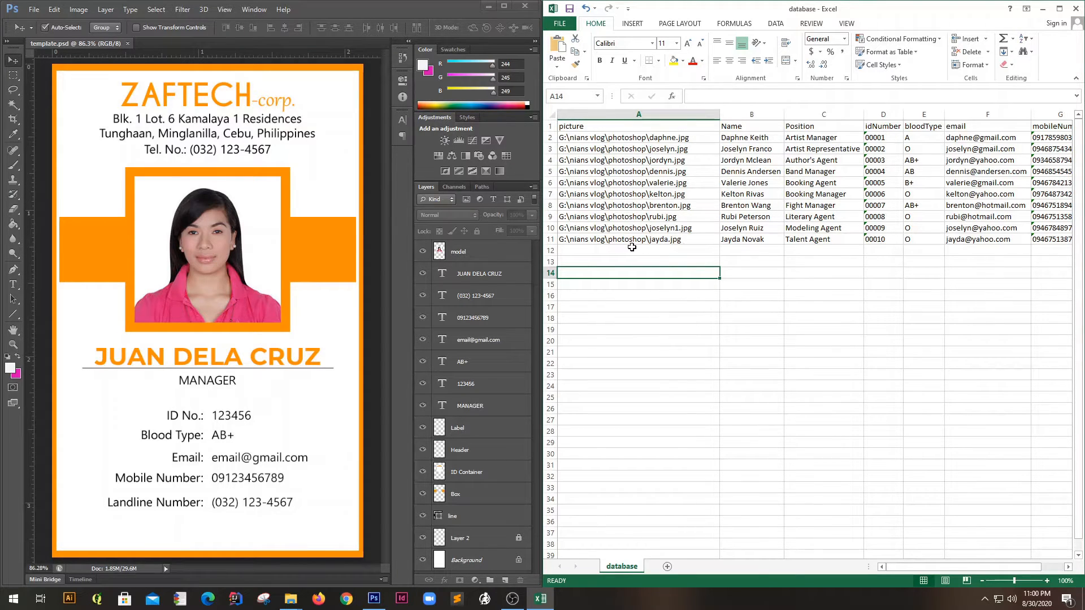
pyautogui.click(373, 249)
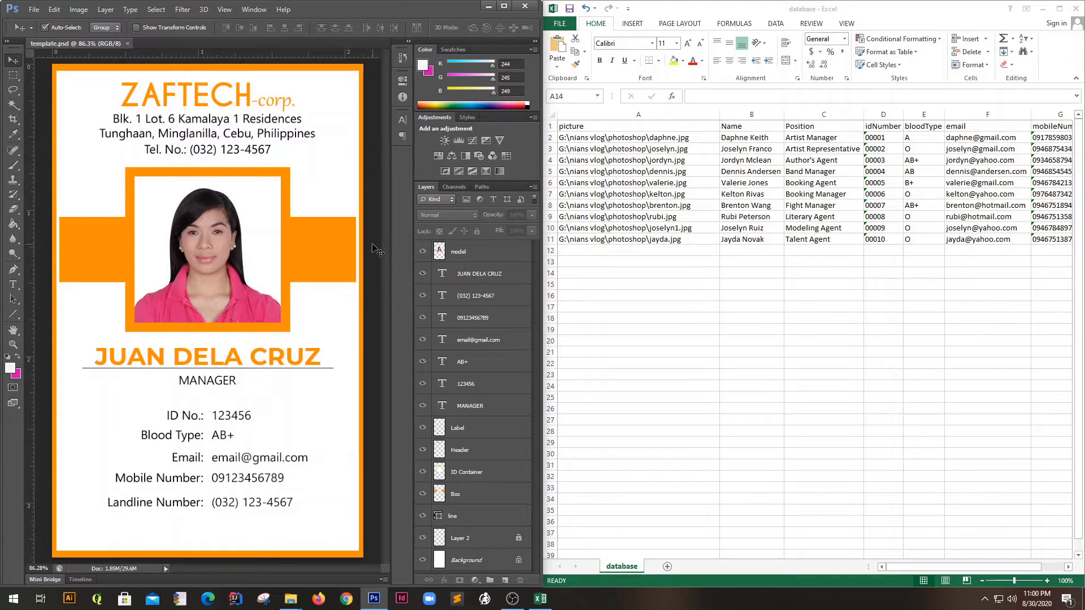
pyautogui.click(471, 254)
pyautogui.click(565, 273)
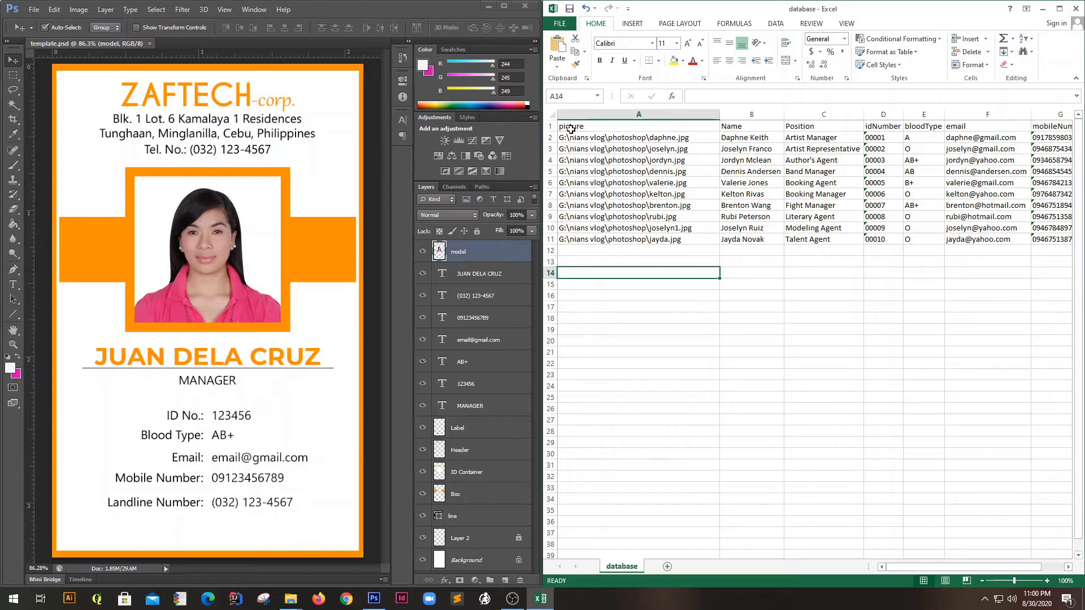
pyautogui.click(548, 125)
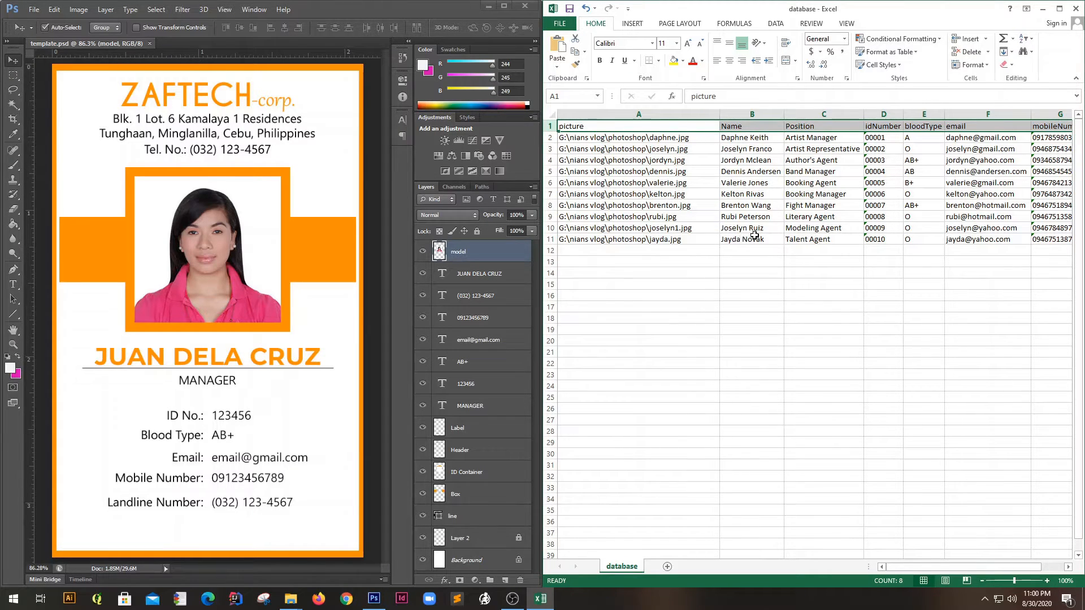
pyautogui.click(631, 273)
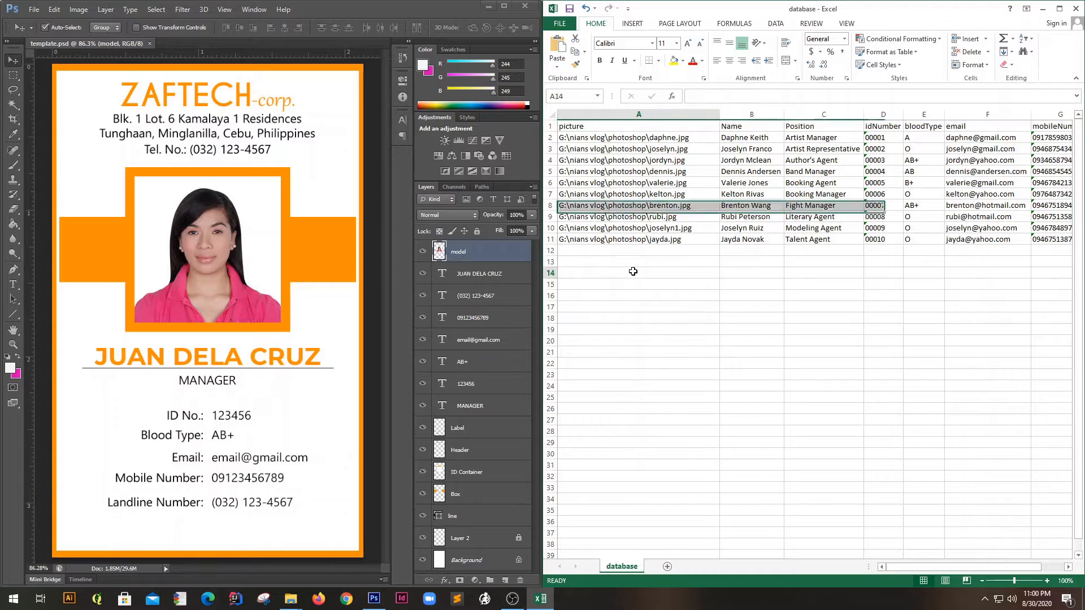
pyautogui.click(373, 271)
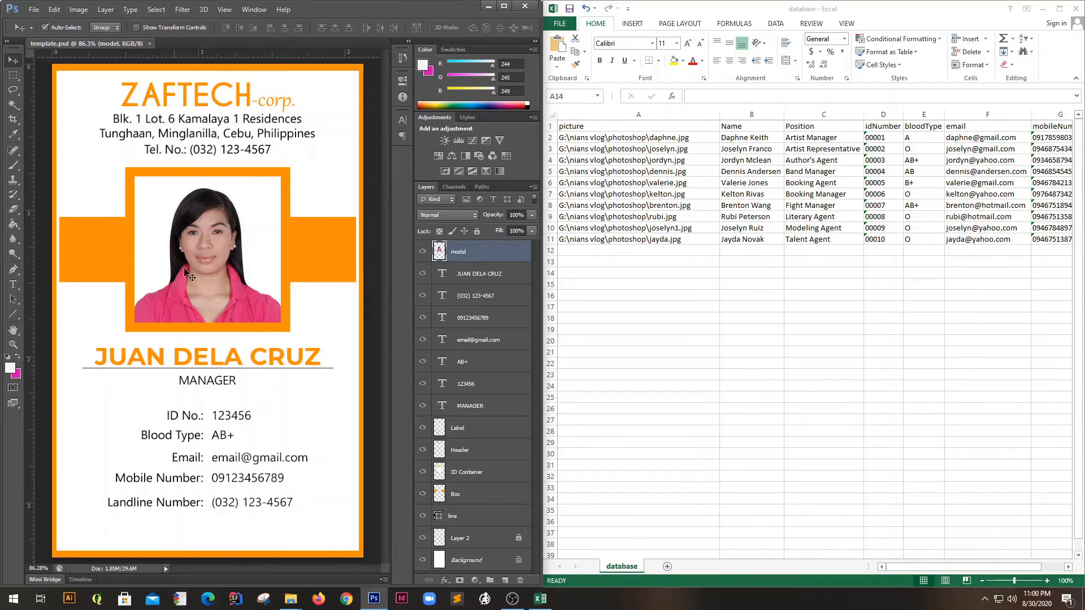
pyautogui.click(580, 128)
pyautogui.click(581, 127)
pyautogui.click(459, 253)
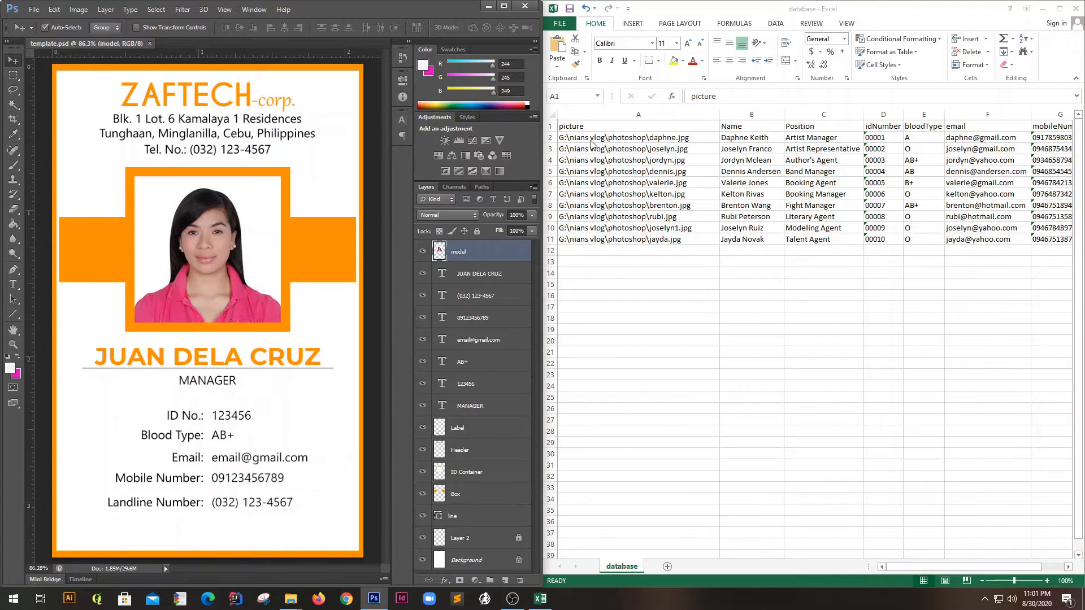
# Step: Copy the picture header text from A1 and use it to rename the model layer in template.psd as picture
pyautogui.click(610, 127)
pyautogui.doubleClick(609, 128)
pyautogui.hotkey('ctrl', 'c')
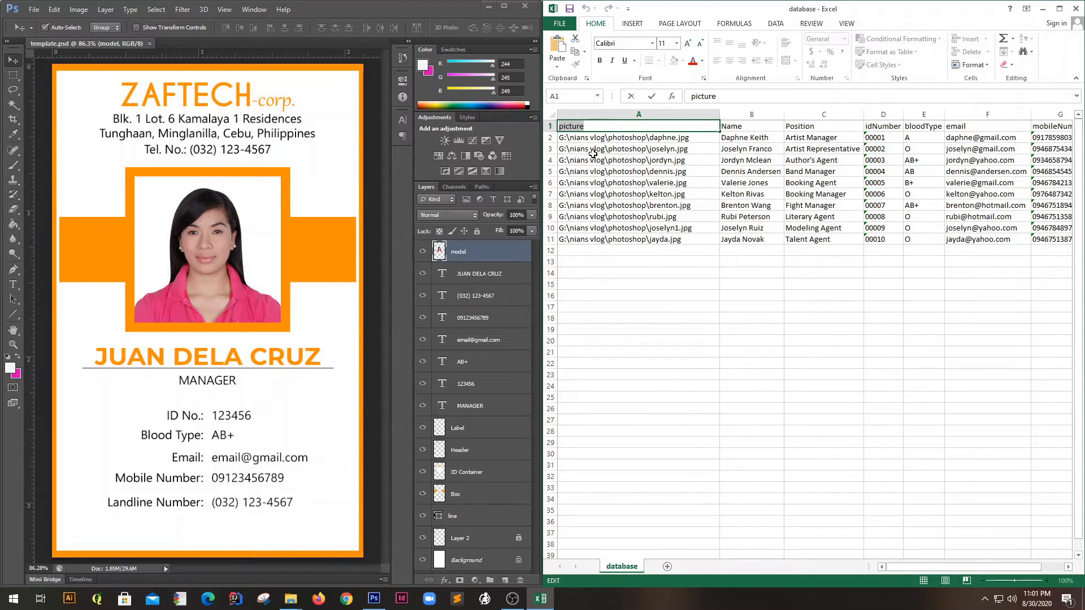
pyautogui.click(457, 254)
pyautogui.doubleClick(457, 252)
pyautogui.click(485, 254)
pyautogui.hotkey('ctrl', 'a')
pyautogui.hotkey('ctrl', 'v')
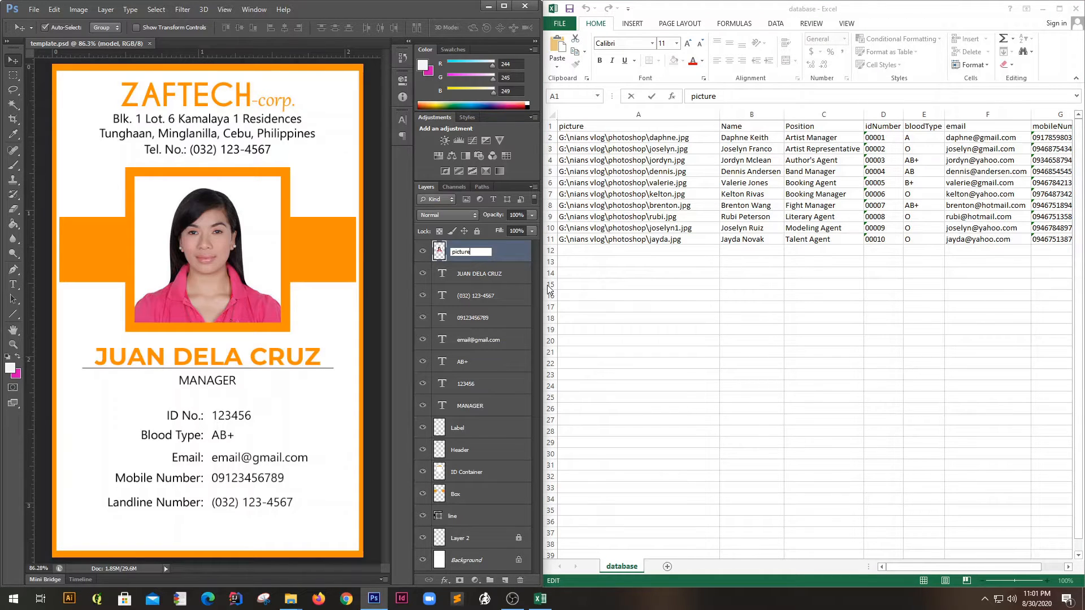
pyautogui.click(578, 284)
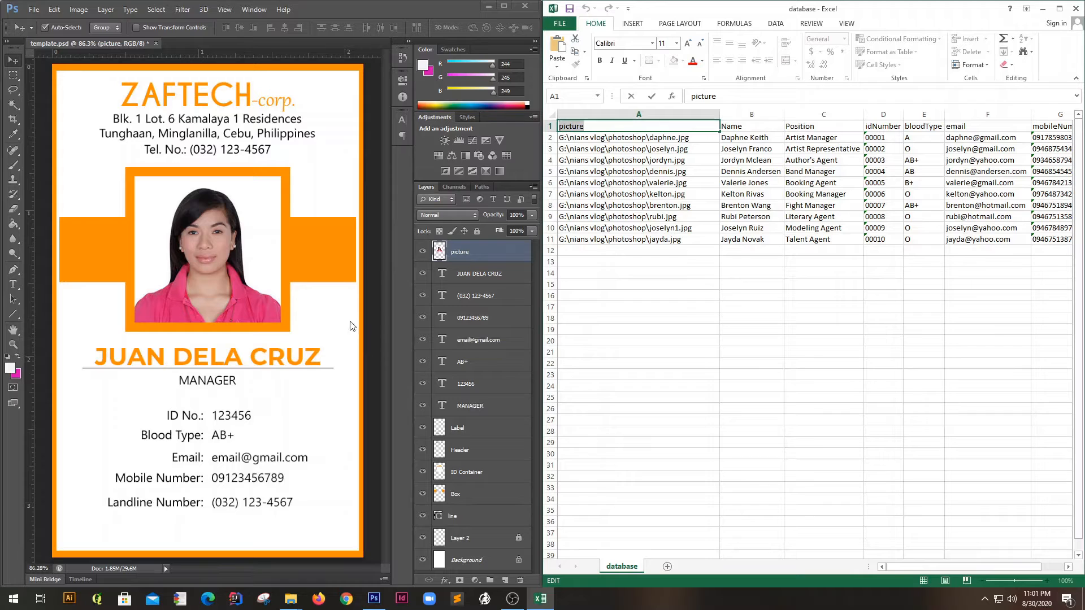
pyautogui.click(620, 227)
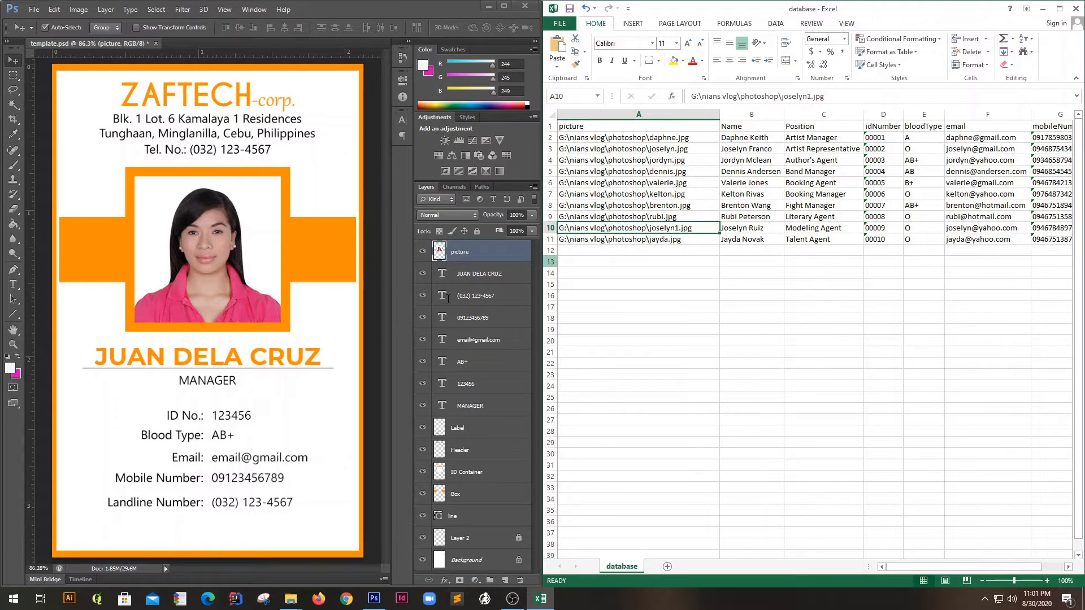
# Step: Copy the Name header text from B1 and use it to rename the template's full-name text layer as Name
pyautogui.click(366, 316)
pyautogui.click(283, 356)
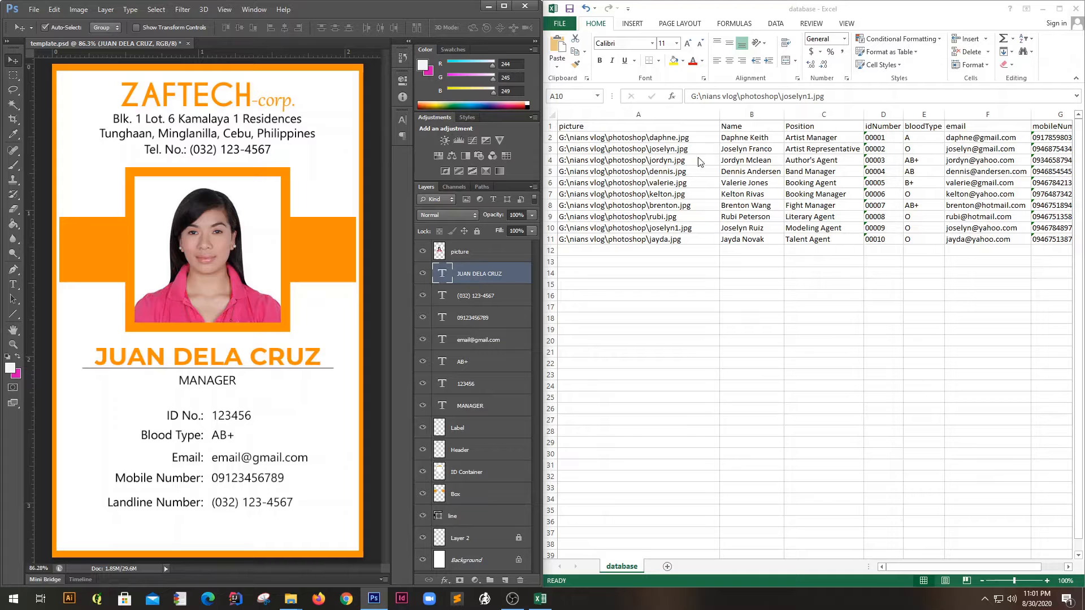
pyautogui.click(731, 126)
pyautogui.doubleClick(731, 126)
pyautogui.doubleClick(731, 126)
pyautogui.hotkey('ctrl', 'c')
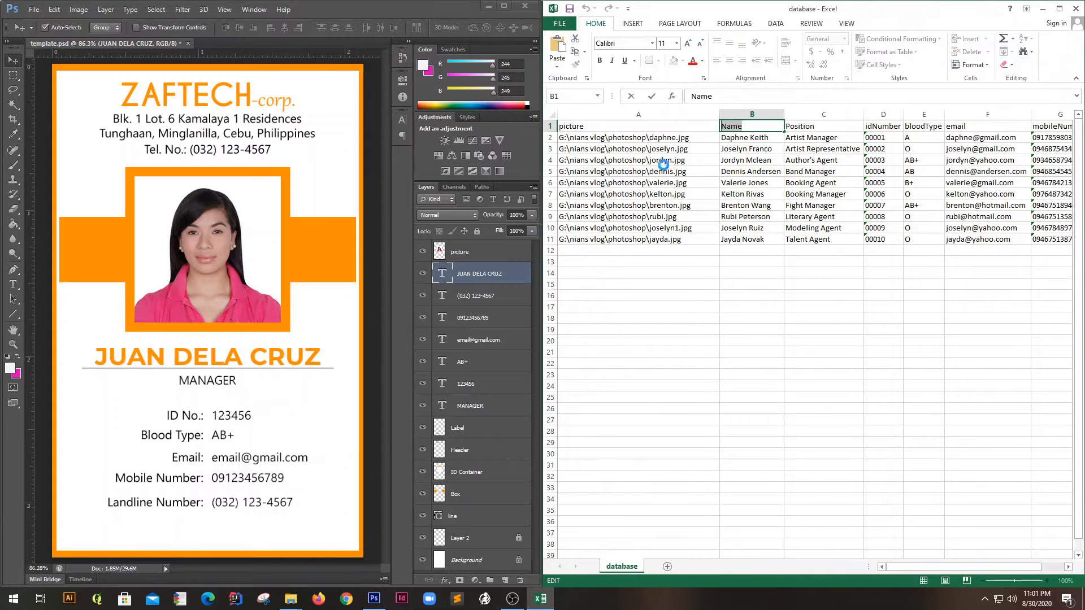
pyautogui.click(477, 277)
pyautogui.doubleClick(498, 274)
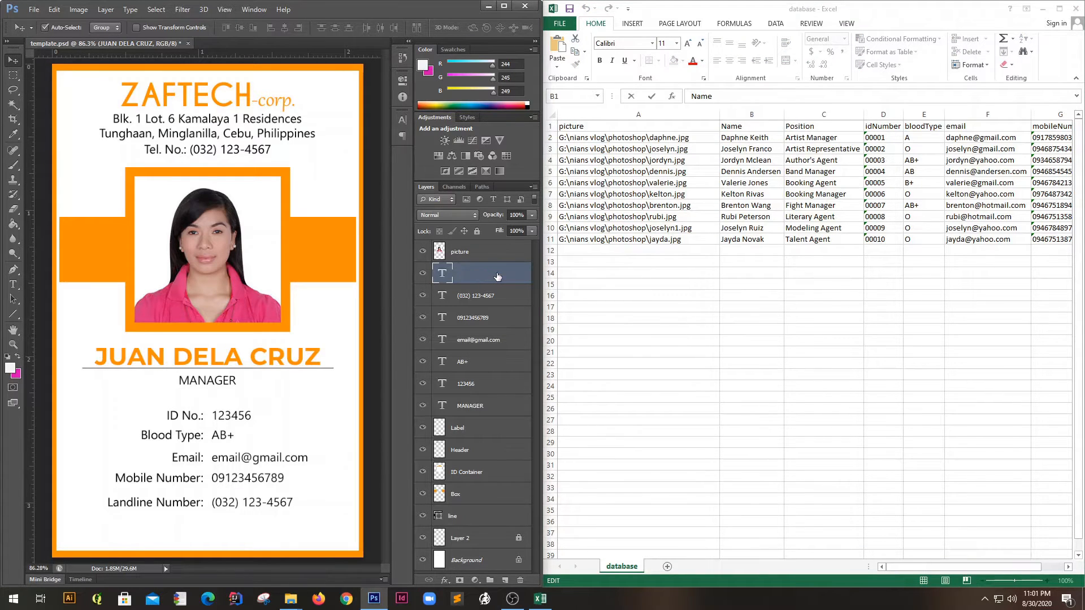
pyautogui.hotkey('ctrl', 'v')
pyautogui.click(512, 296)
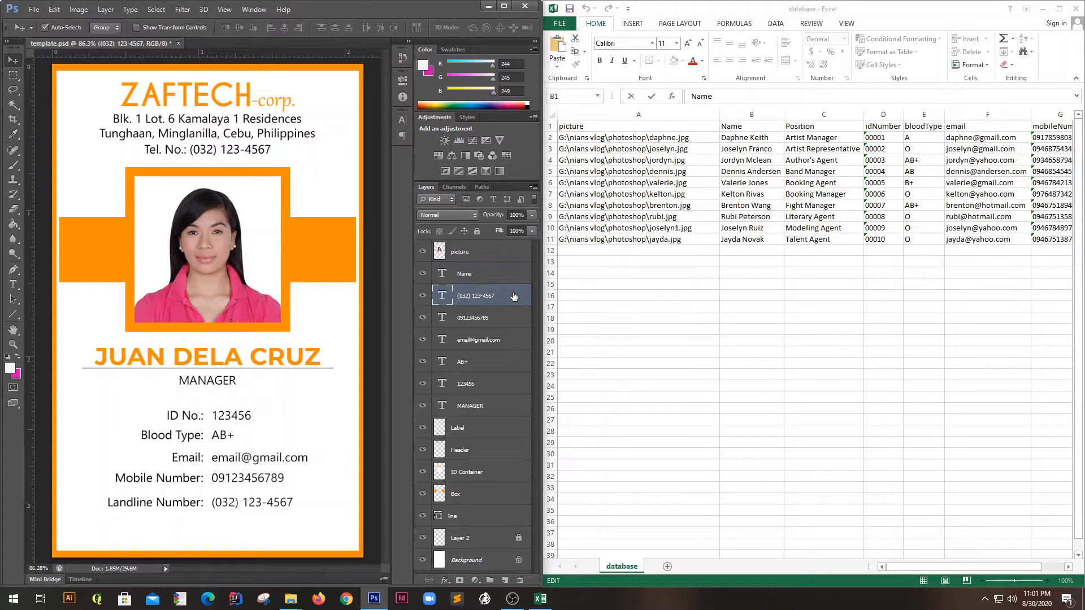
# Step: Compare the spelling and capitalization of the Name layer with the column header in B1
pyautogui.click(500, 278)
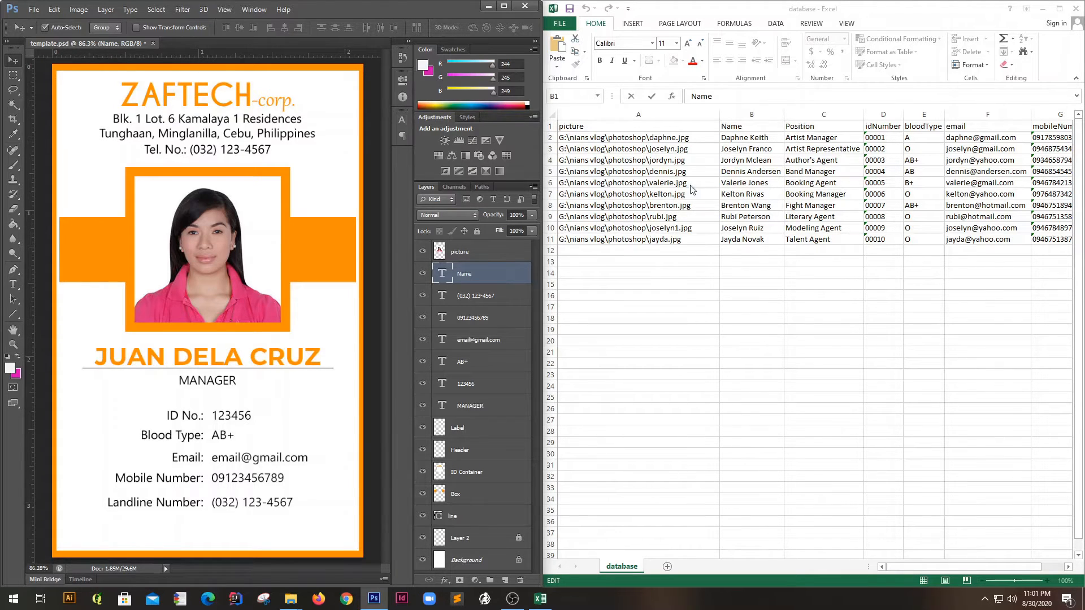
pyautogui.click(735, 127)
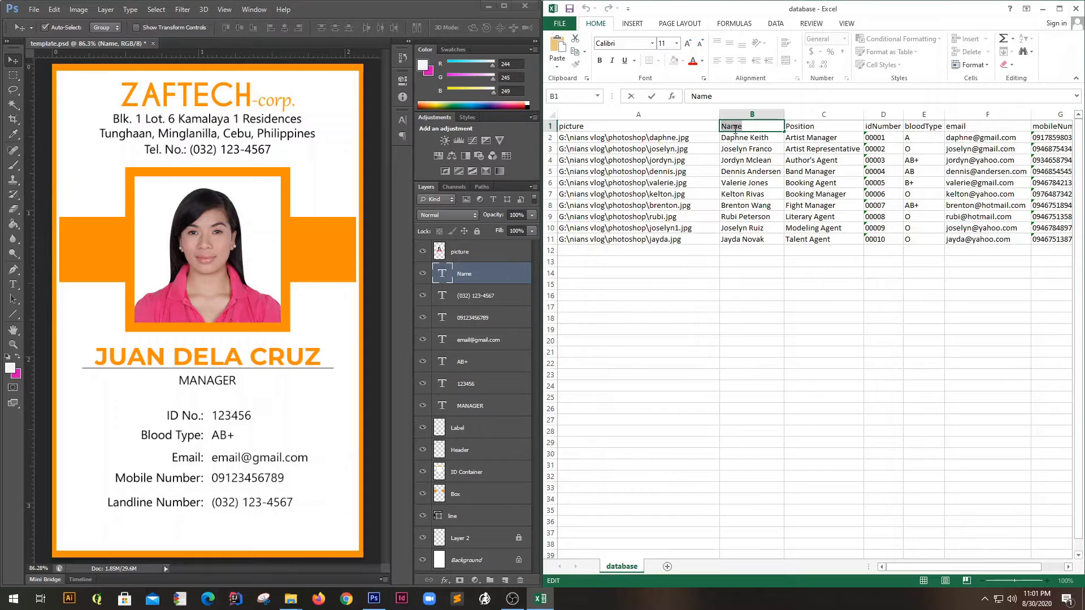
pyautogui.moveTo(727, 125); pyautogui.dragTo(718, 125)
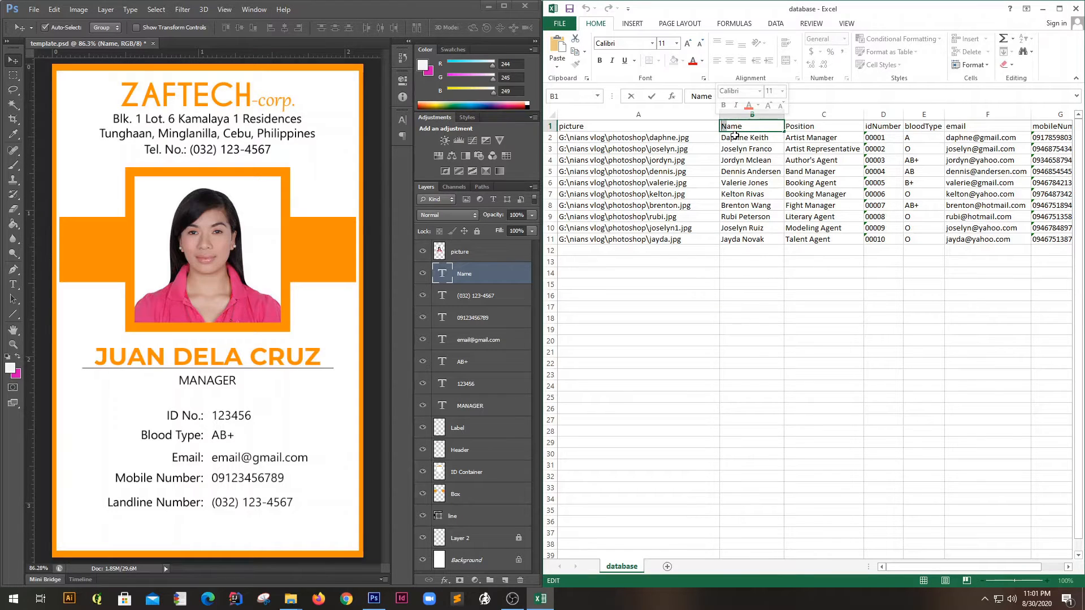
pyautogui.click(493, 274)
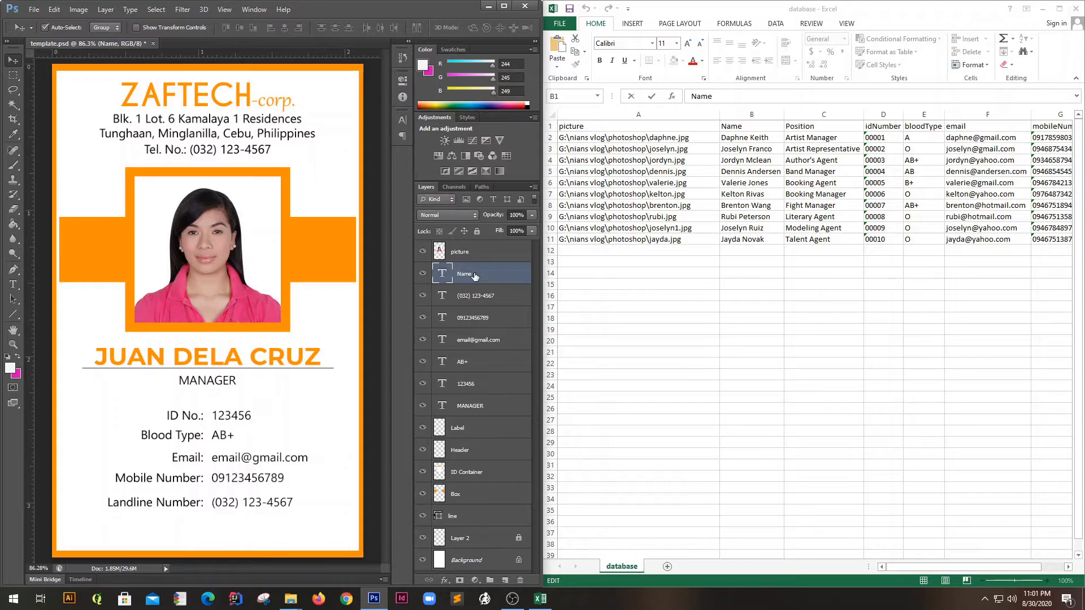
pyautogui.click(738, 126)
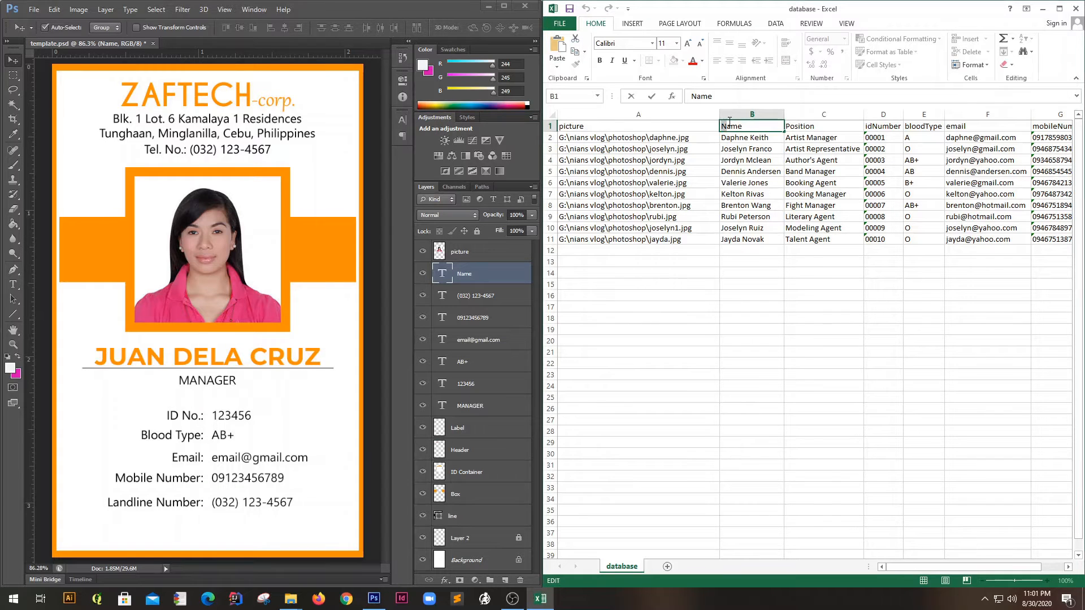
# Step: Compare the template's job-title text layer, MANAGER, with the Position column header in C1
pyautogui.click(479, 273)
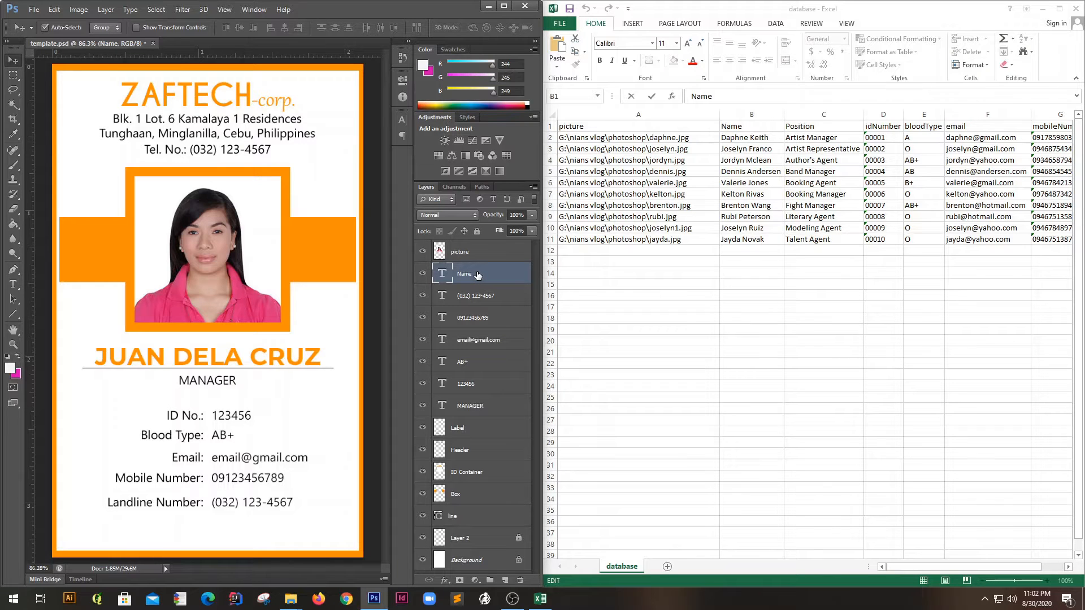
pyautogui.click(474, 302)
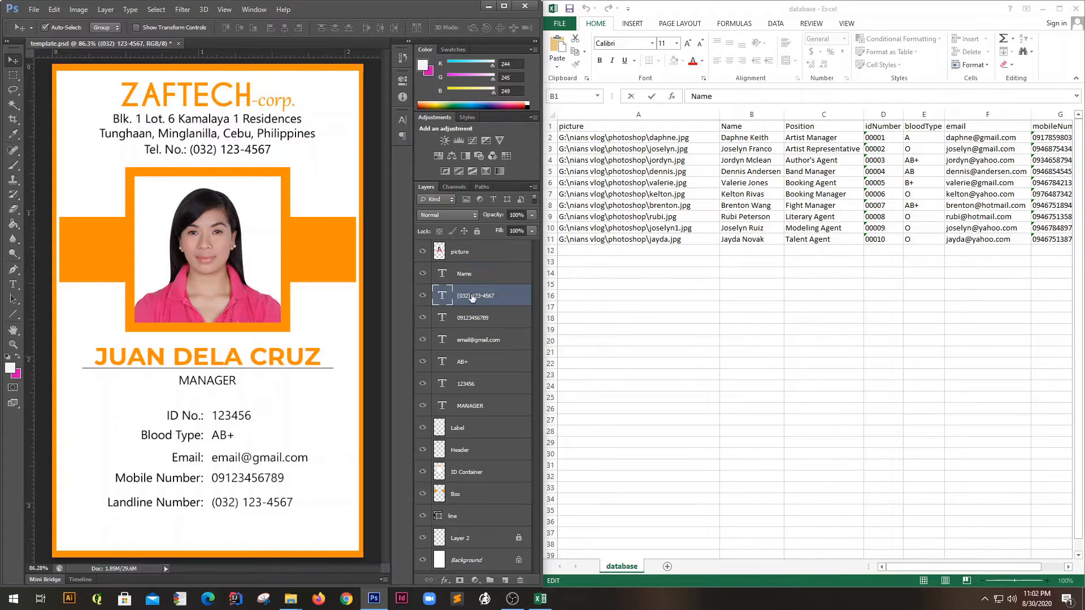
pyautogui.click(226, 387)
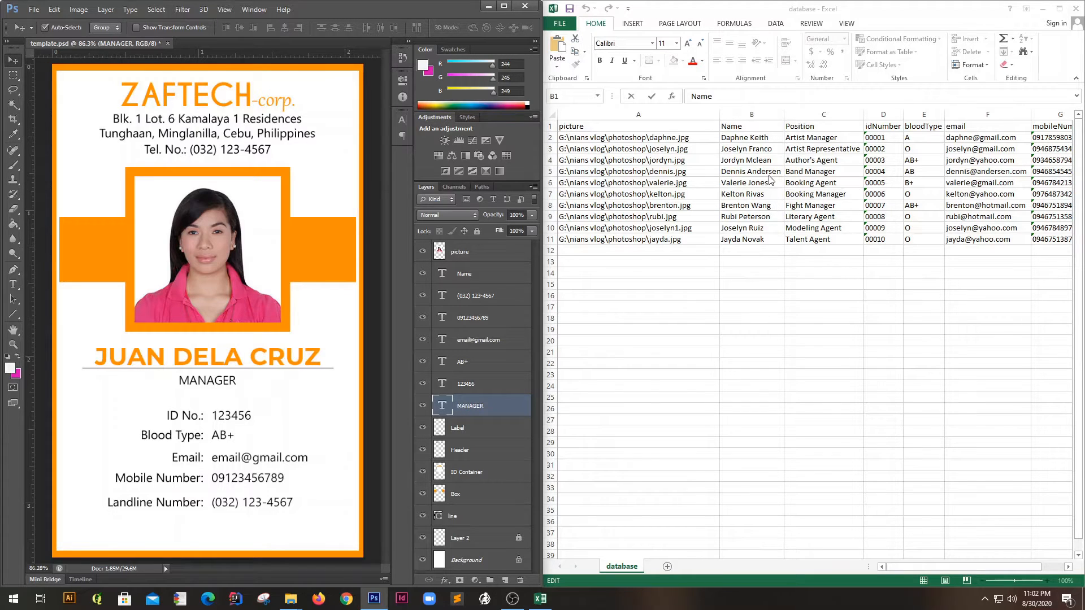
pyautogui.click(819, 126)
pyautogui.doubleClick(815, 126)
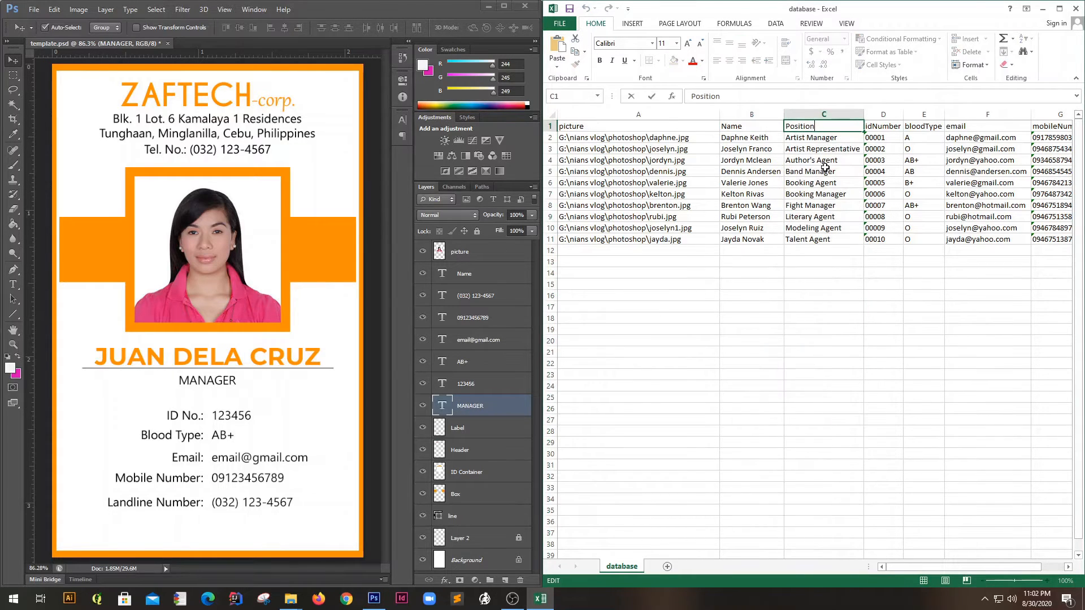
pyautogui.doubleClick(814, 126)
pyautogui.click(479, 406)
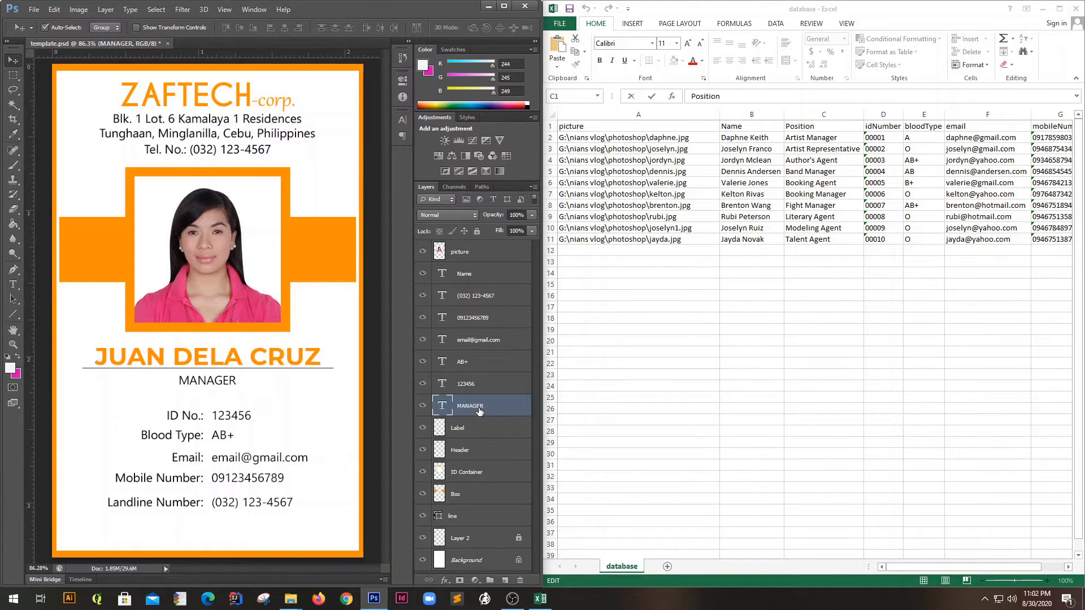
# Step: Copy the Position header text from C1 and use it to rename the MANAGER text layer as Position
pyautogui.click(811, 129)
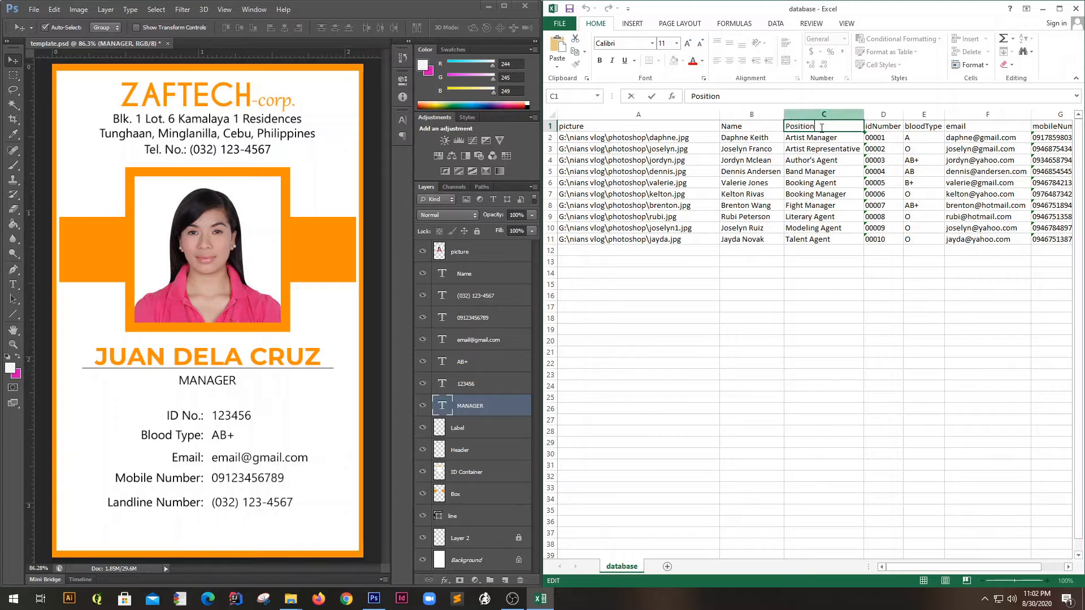
pyautogui.doubleClick(798, 126)
pyautogui.hotkey('ctrl', 'c')
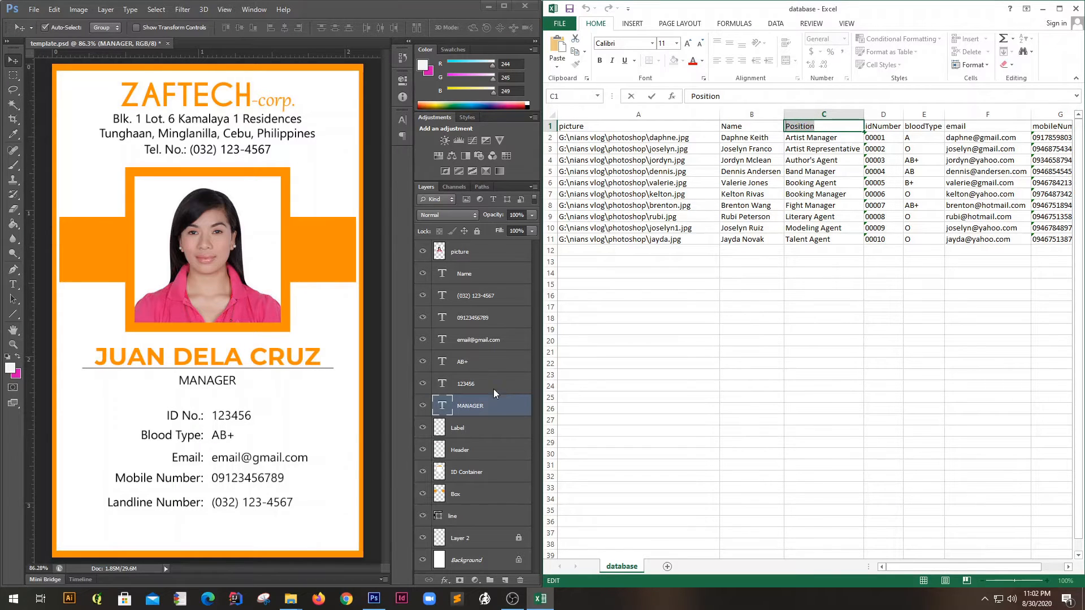
pyautogui.click(476, 408)
pyautogui.doubleClick(478, 406)
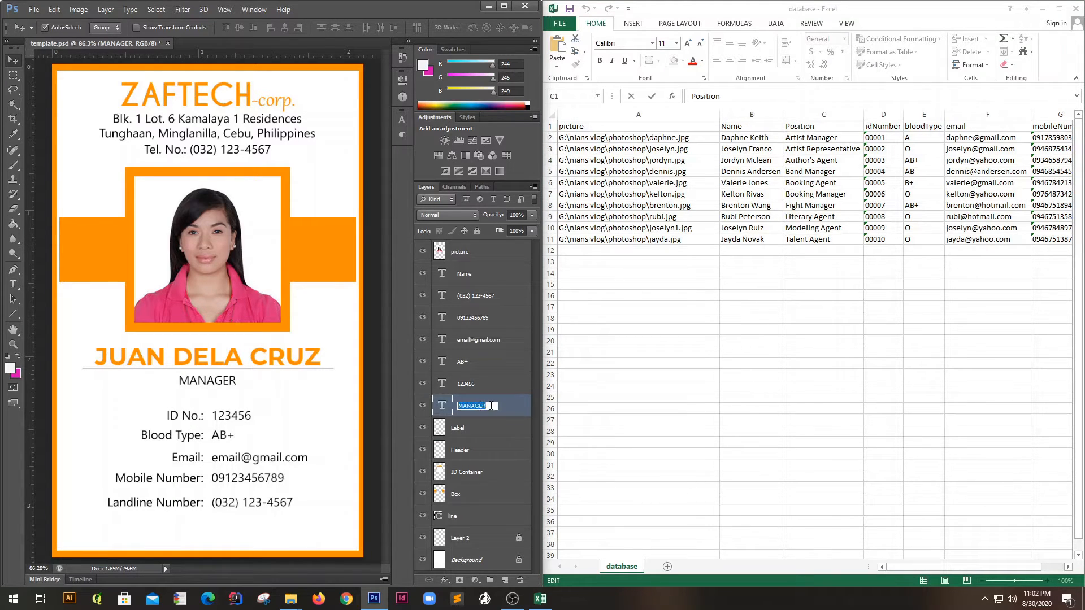
pyautogui.hotkey('ctrl', 'v')
pyautogui.click(790, 295)
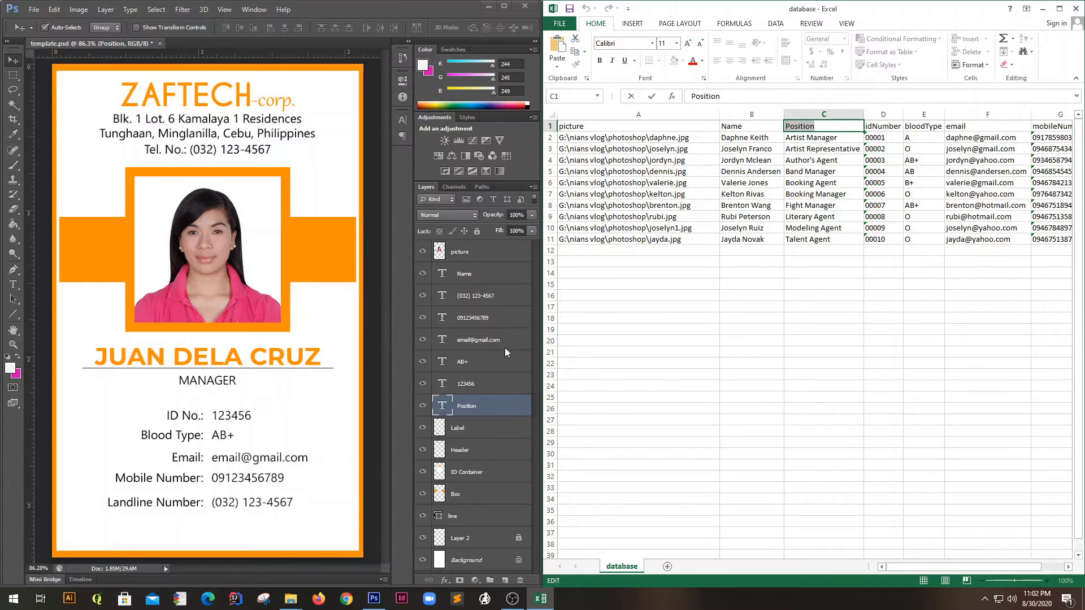
# Step: Copy the idNumber header text from D1 and use it to rename the template's ID number text layer as idNumber
pyautogui.click(901, 224)
pyautogui.doubleClick(892, 128)
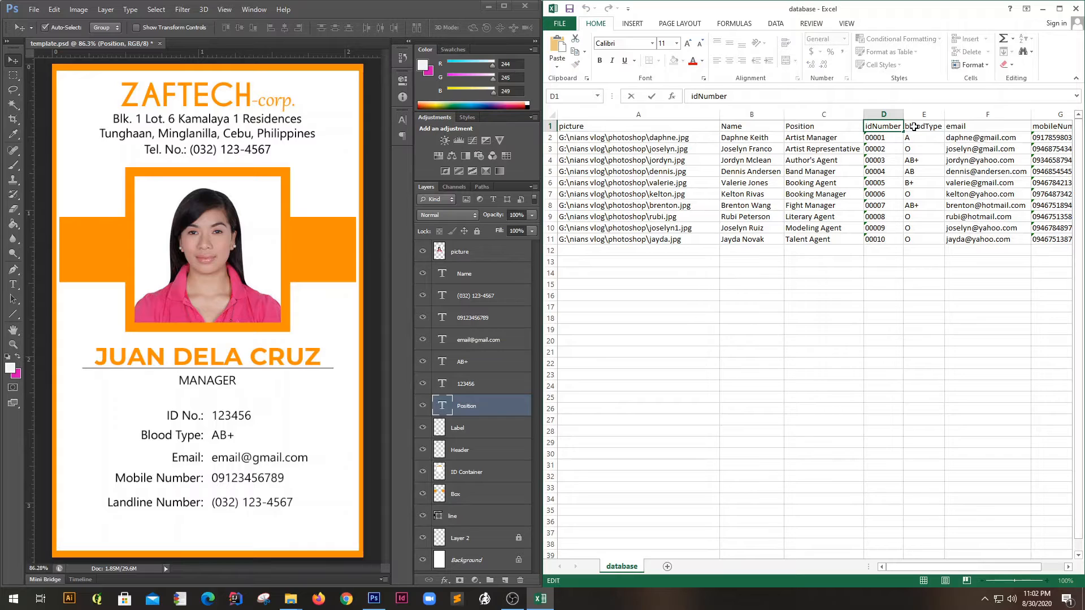
pyautogui.click(255, 459)
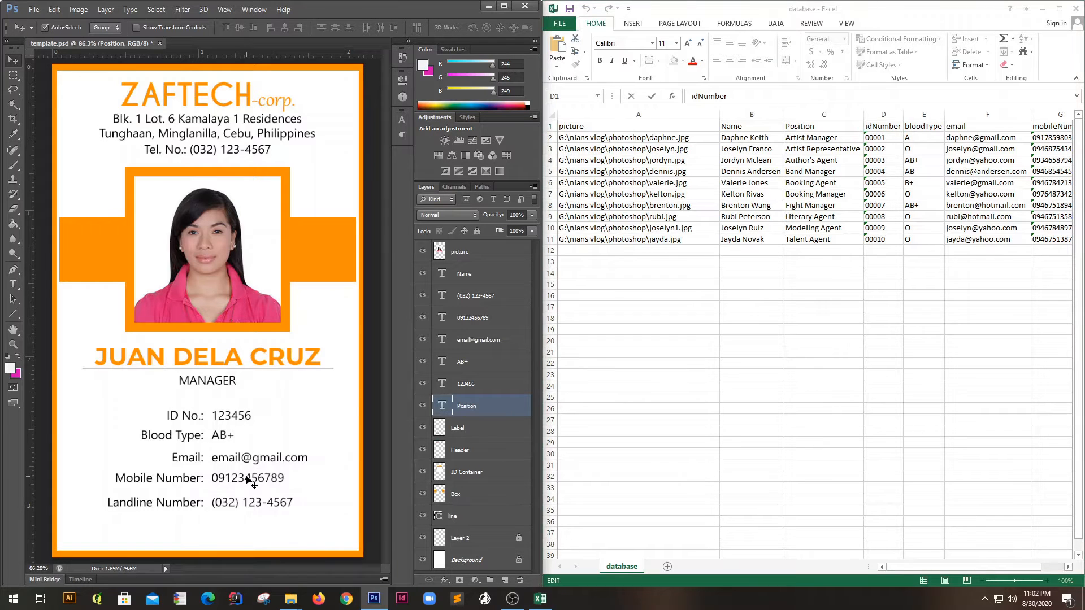
pyautogui.click(246, 503)
pyautogui.click(240, 421)
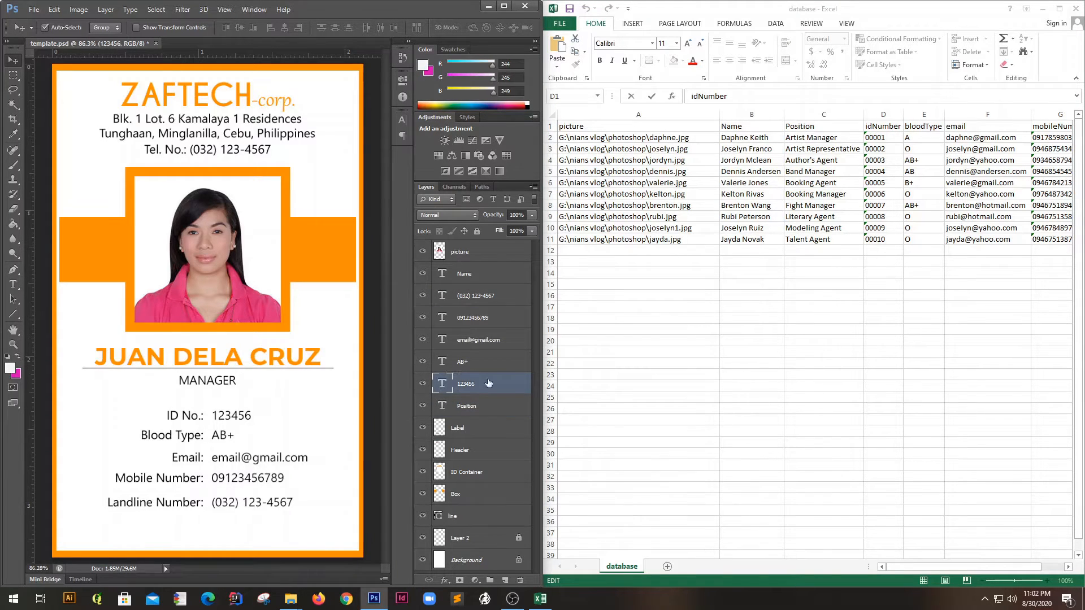
pyautogui.doubleClick(473, 386)
pyautogui.write('idNumber')
# Step: Copy the bloodType header text from E1 and use it to rename the AB+ text layer as bloodType
pyautogui.click(878, 186)
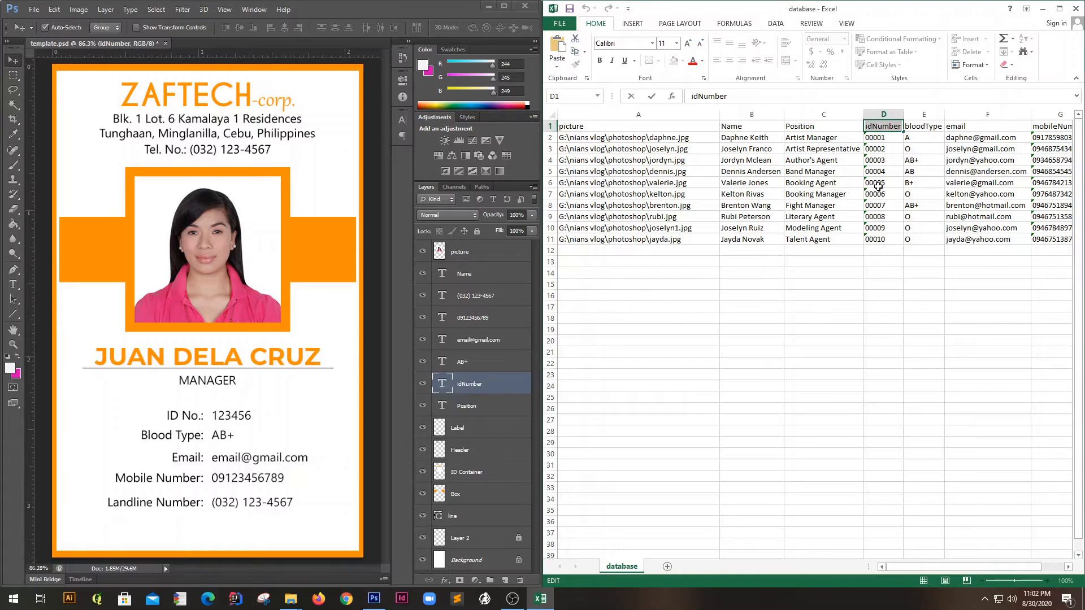
pyautogui.click(924, 128)
pyautogui.doubleClick(926, 130)
pyautogui.hotkey('ctrl', 'c')
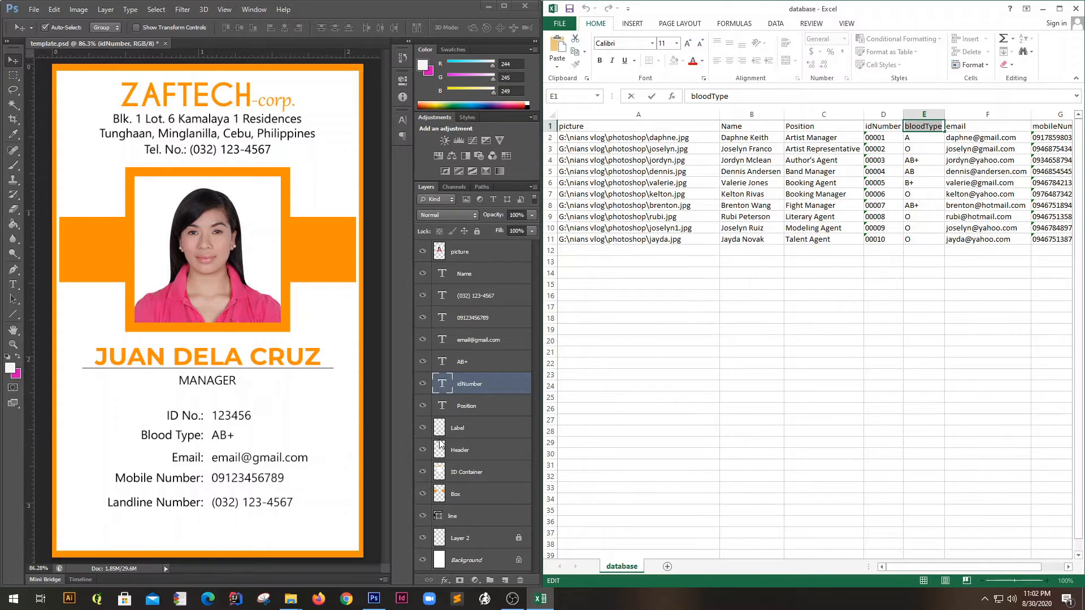
pyautogui.click(285, 434)
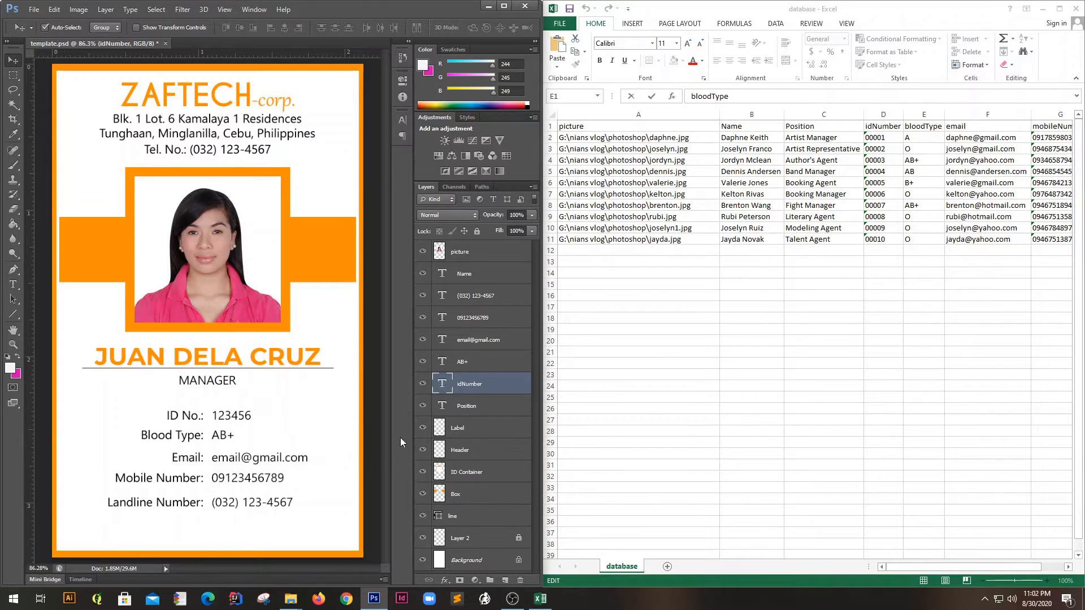
pyautogui.click(224, 438)
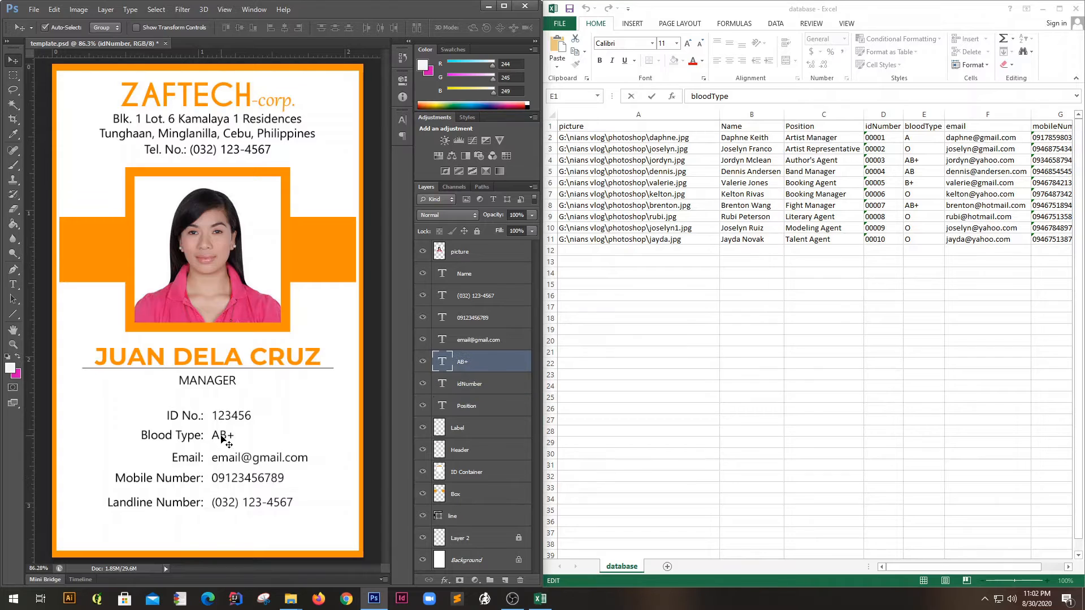
pyautogui.doubleClick(464, 362)
pyautogui.hotkey('ctrl', 'v')
pyautogui.press('Return')
# Step: Copy the email header text from F1 and use it to rename the template's email address text layer as email
pyautogui.hotkey('alt', 'Tab')
pyautogui.doubleClick(961, 127)
pyautogui.doubleClick(960, 127)
pyautogui.hotkey('ctrl', 'c')
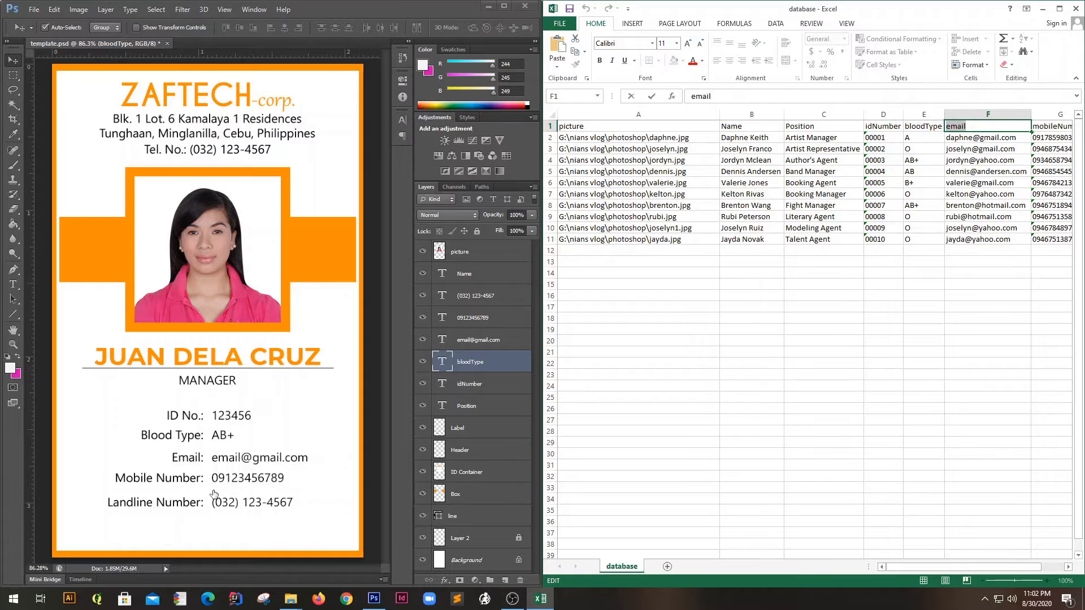
pyautogui.click(246, 461)
pyautogui.click(247, 462)
pyautogui.doubleClick(478, 340)
pyautogui.hotkey('ctrl', 'v')
pyautogui.press('Return')
# Step: Copy the mobileNumber header text from G1 and use it to rename the template's mobile number text layer as mobileNumber
pyautogui.hotkey('alt', 'Tab')
pyautogui.click(1044, 126)
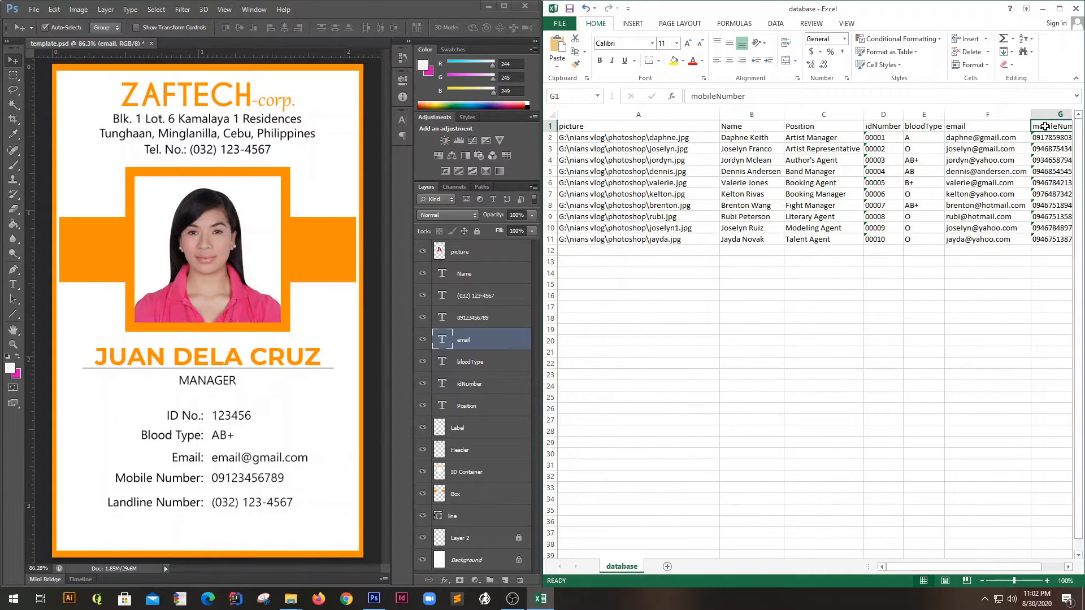
pyautogui.doubleClick(898, 126)
pyautogui.doubleClick(897, 126)
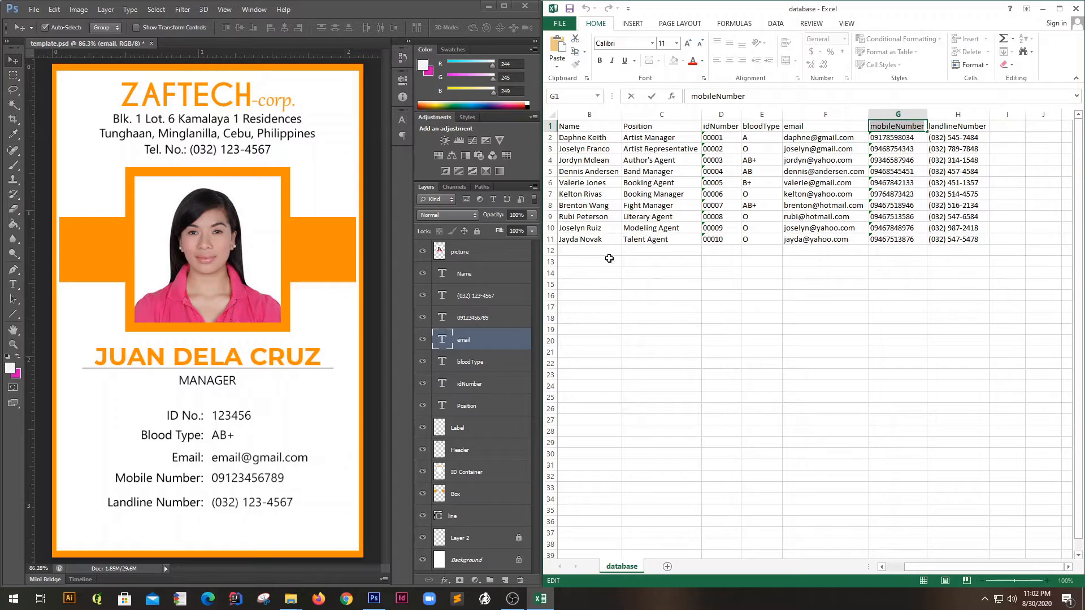
pyautogui.click(370, 437)
pyautogui.click(243, 480)
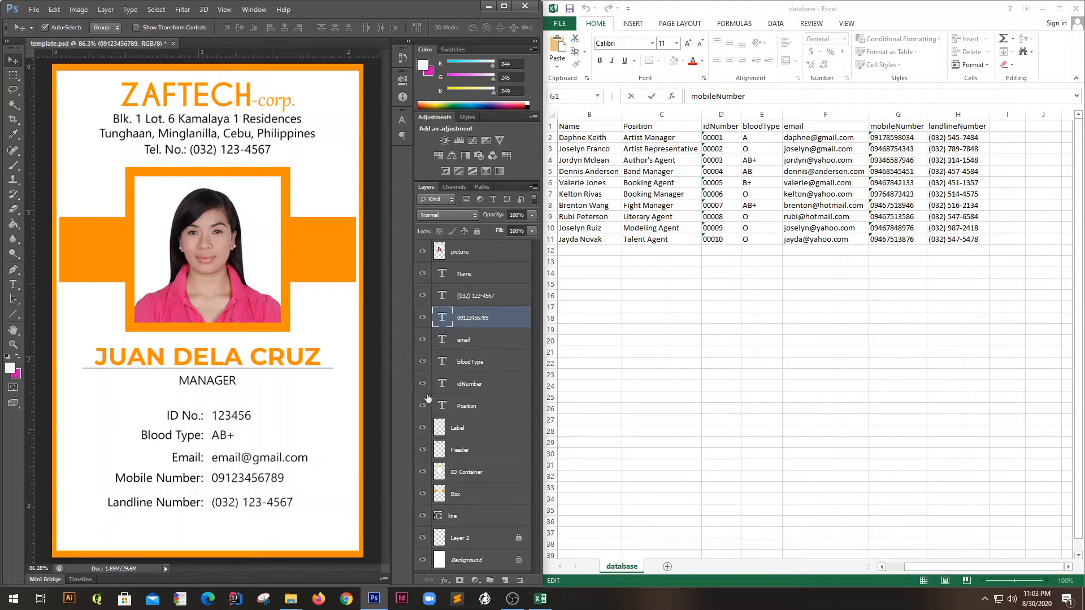
pyautogui.doubleClick(472, 318)
pyautogui.write('mobileNumber')
pyautogui.press('Return')
# Step: Copy the landlineNumber header text from H1, rename the template's landline text layer as landlineNumber, and leave cell editing in the database
pyautogui.hotkey('alt', 'Tab')
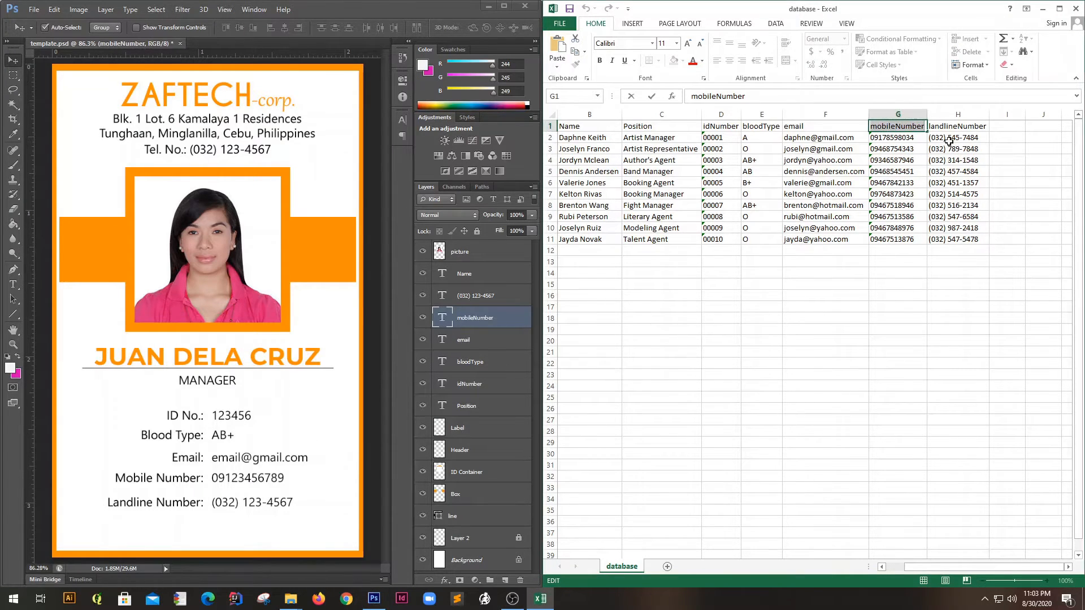
pyautogui.click(953, 126)
pyautogui.doubleClick(953, 126)
pyautogui.doubleClick(953, 126)
pyautogui.hotkey('ctrl', 'c')
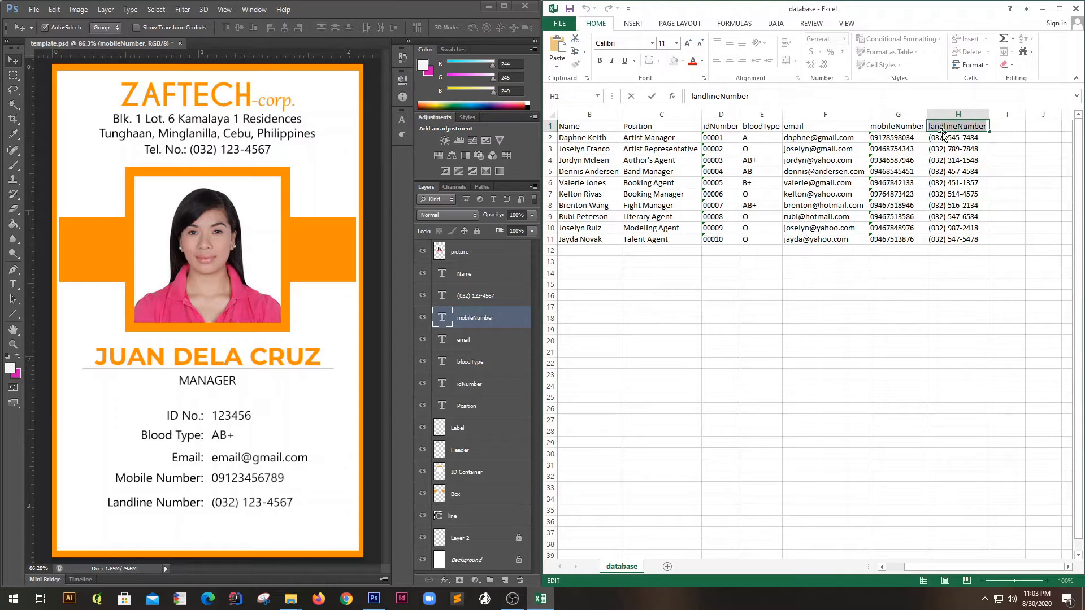
pyautogui.click(382, 442)
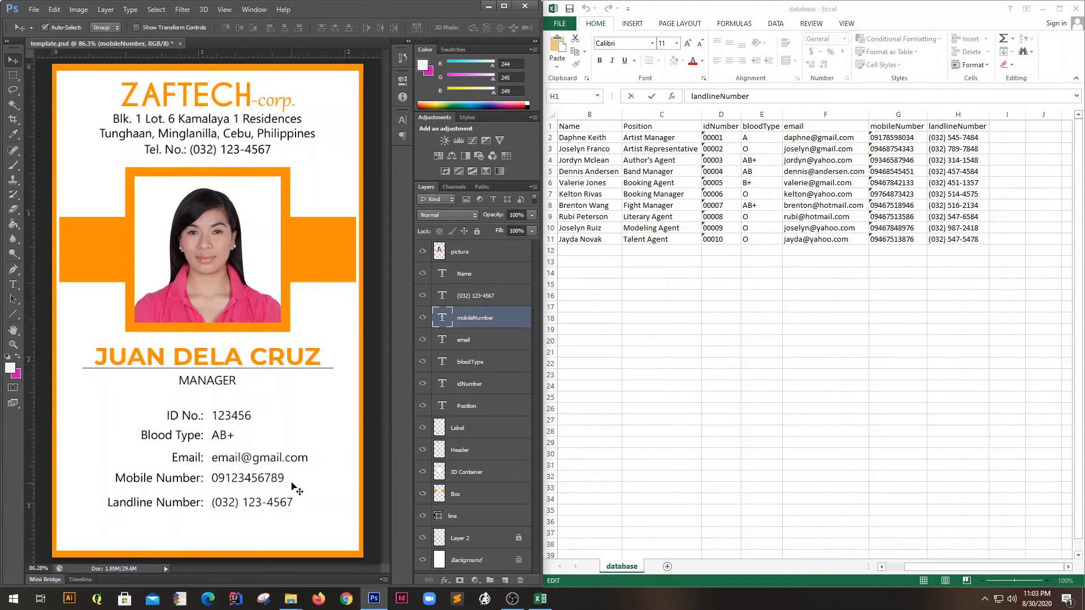
pyautogui.doubleClick(475, 296)
pyautogui.hotkey('ctrl', 'v')
pyautogui.press('Return')
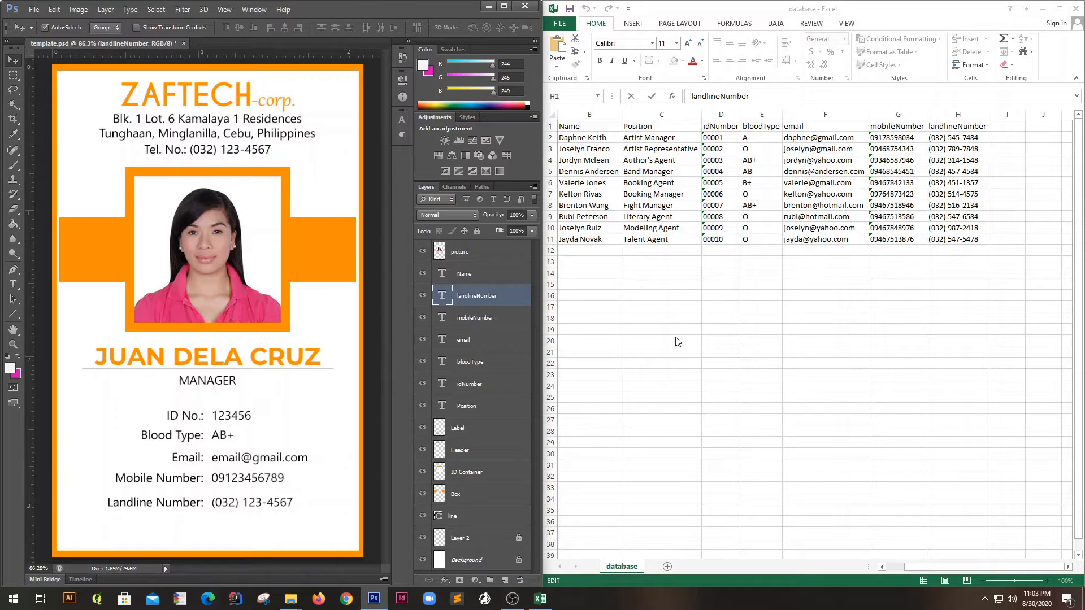
pyautogui.click(751, 277)
pyautogui.click(789, 274)
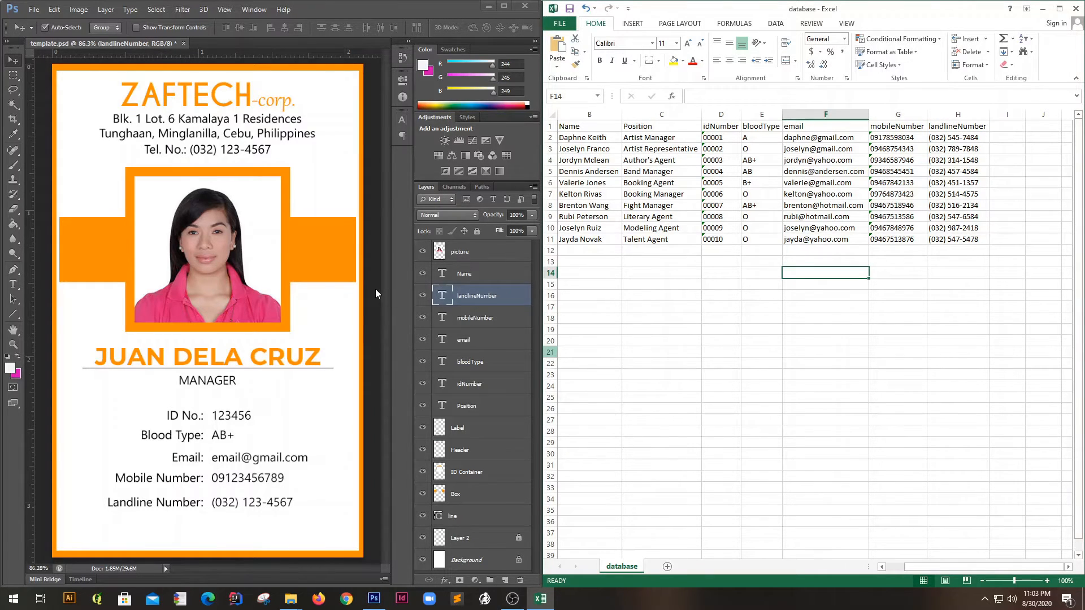
# Step: Review the renamed template layers from picture down to Position against the database's column headers
pyautogui.click(475, 258)
pyautogui.click(474, 274)
pyautogui.click(472, 298)
pyautogui.click(472, 318)
pyautogui.click(471, 339)
pyautogui.click(471, 362)
pyautogui.click(469, 384)
pyautogui.click(467, 407)
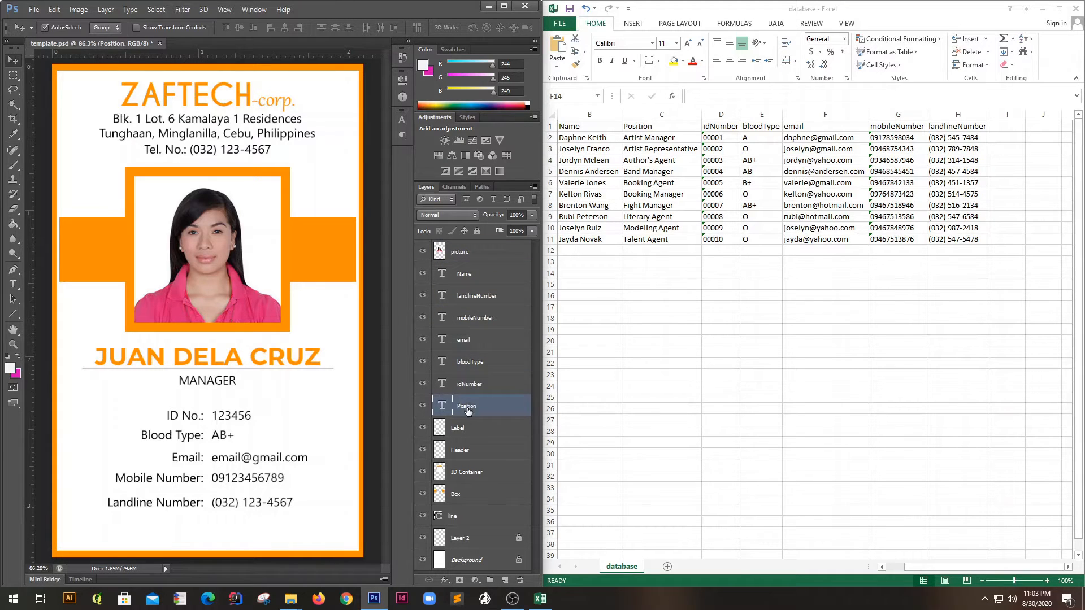
pyautogui.click(477, 365)
pyautogui.click(480, 259)
pyautogui.click(471, 322)
pyautogui.click(470, 380)
pyautogui.click(468, 403)
# Step: Define a Text Replacement variable named Position for the Position layer of the template
pyautogui.click(81, 10)
pyautogui.moveTo(106, 199)
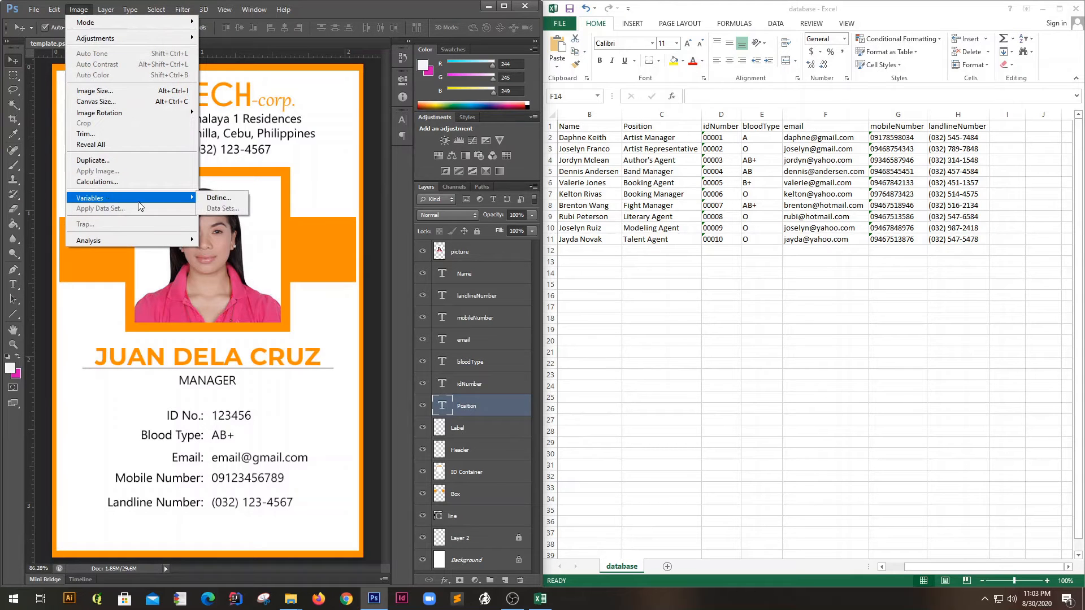
pyautogui.click(218, 197)
pyautogui.moveTo(585, 118); pyautogui.dragTo(397, 68)
pyautogui.moveTo(492, 60); pyautogui.dragTo(432, 60)
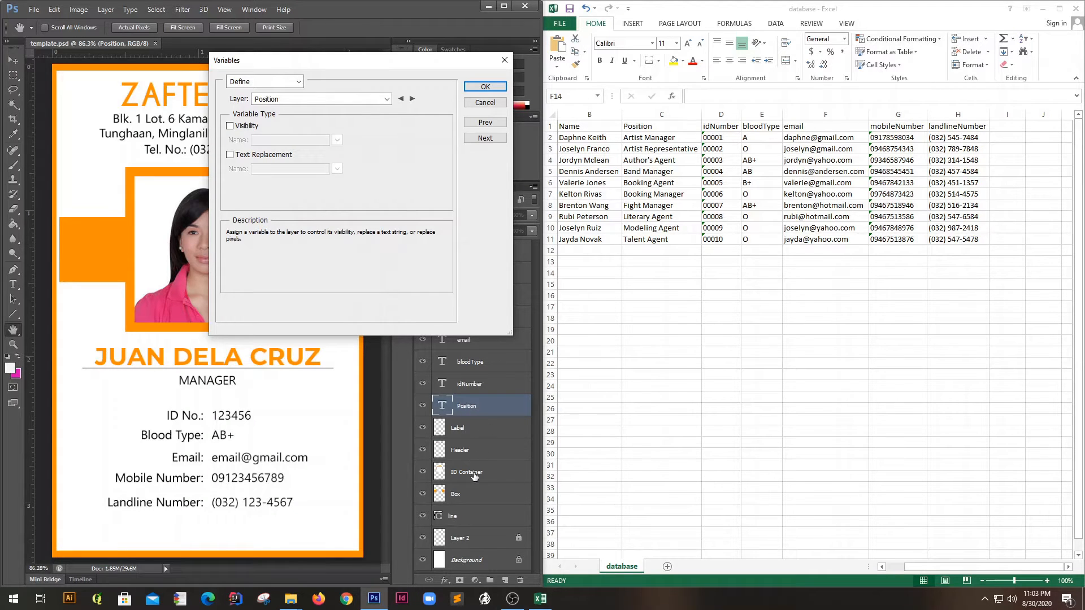
pyautogui.moveTo(404, 69); pyautogui.dragTo(399, 71)
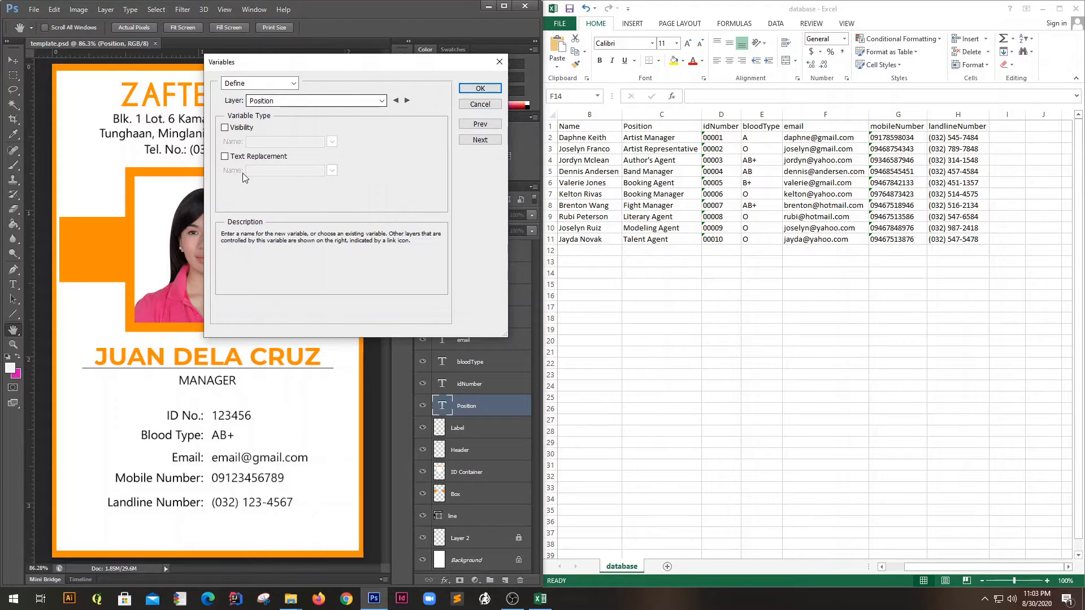
pyautogui.click(269, 159)
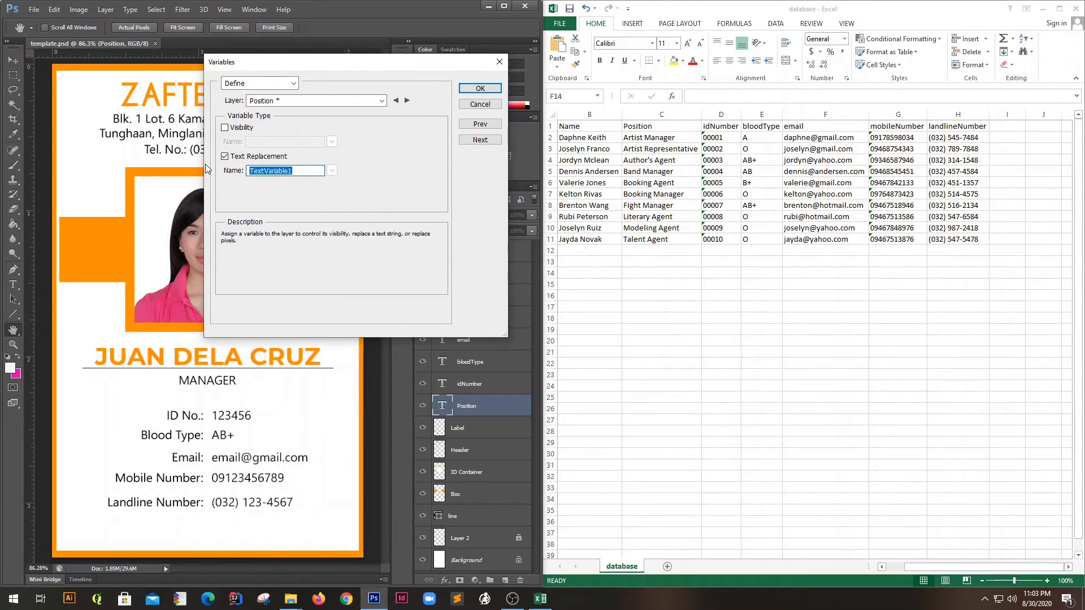
pyautogui.write('Position')
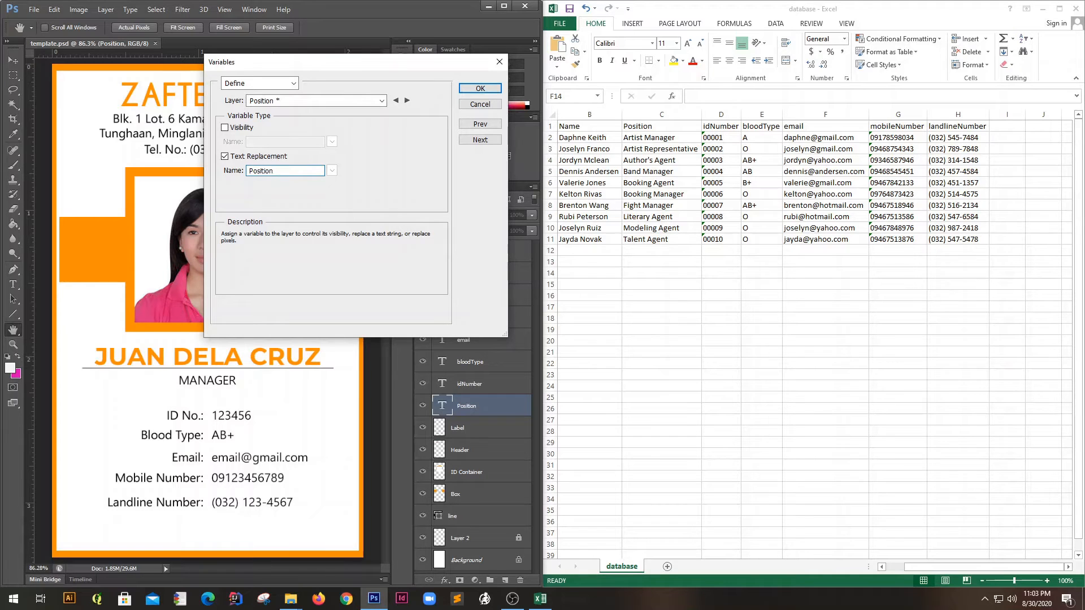
# Step: Define a Pixel Replacement variable named Picture for the picture layer
pyautogui.click(301, 102)
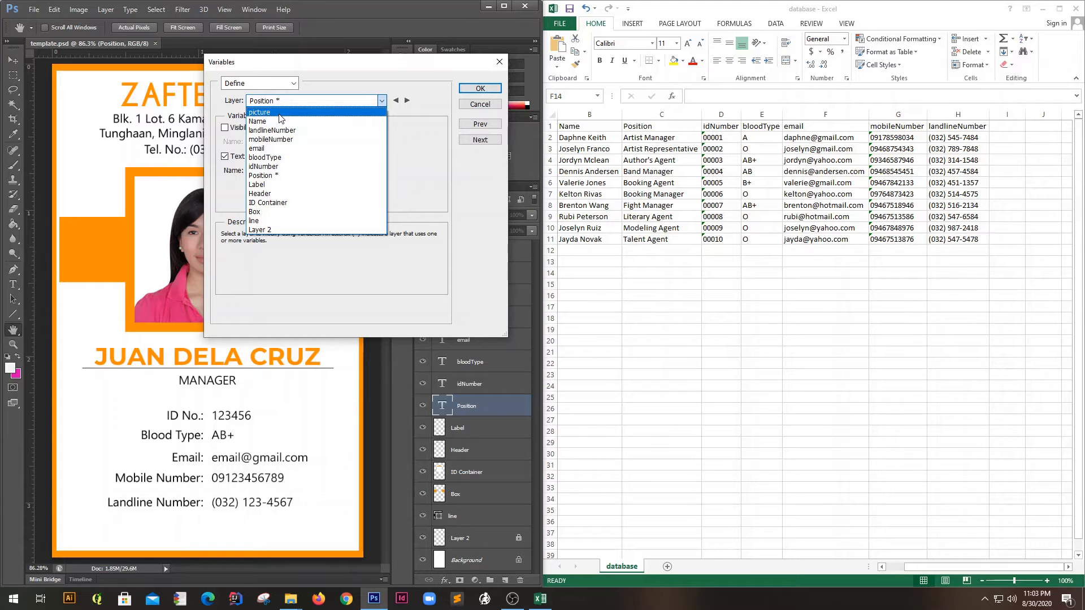
pyautogui.click(279, 117)
pyautogui.click(266, 157)
pyautogui.write('Picture')
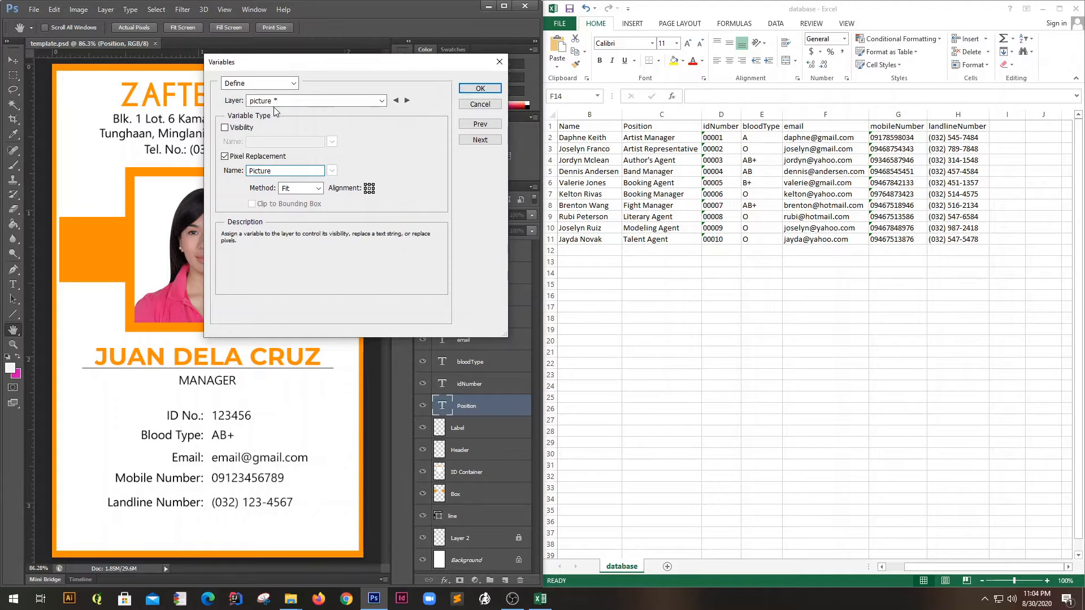
# Step: Define a Text Replacement variable named Name for the Name layer
pyautogui.click(275, 105)
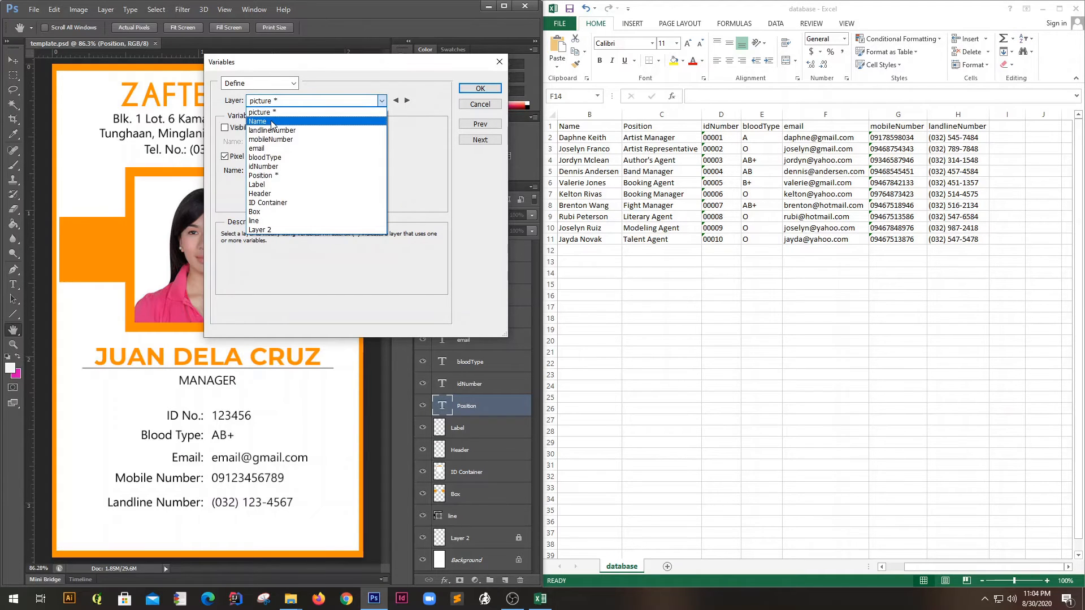
pyautogui.click(270, 120)
pyautogui.click(258, 159)
pyautogui.write('Name')
pyautogui.click(272, 104)
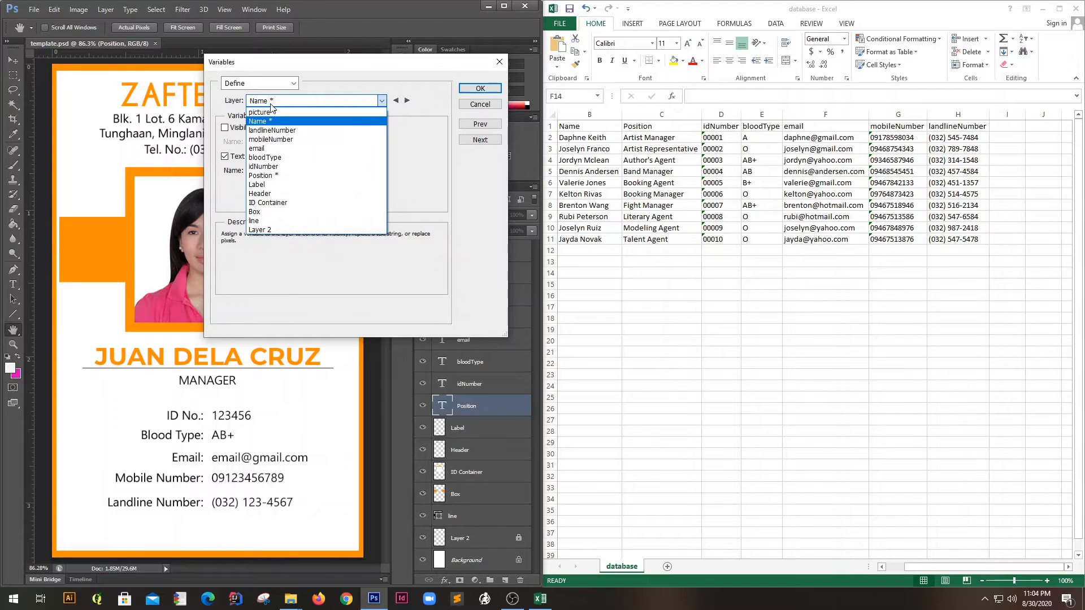
# Step: Define a Text Replacement variable named landlineNumber for the landlineNumber layer
pyautogui.click(274, 131)
pyautogui.doubleClick(302, 170)
pyautogui.write('landlineNumber')
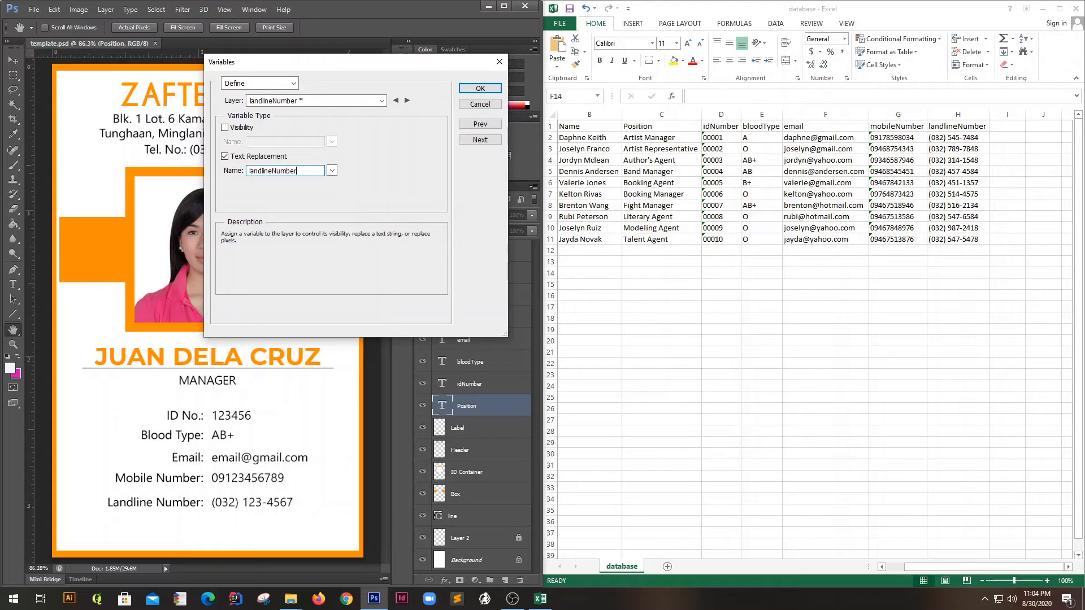
# Step: Define a Text Replacement variable named mobileNumber for the mobileNumber layer
pyautogui.click(316, 101)
pyautogui.click(274, 138)
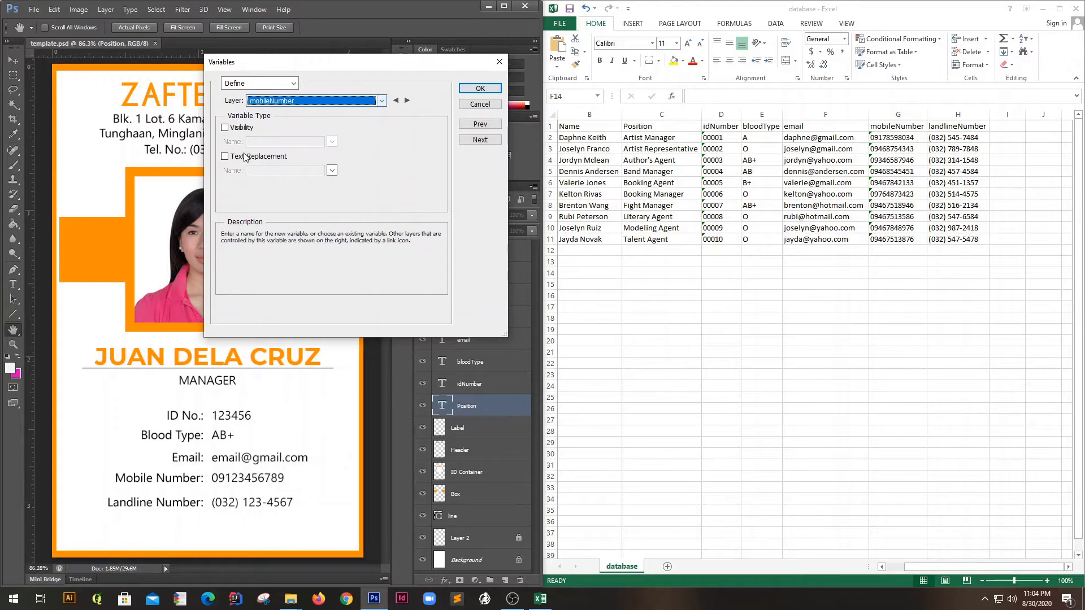
pyautogui.doubleClick(289, 171)
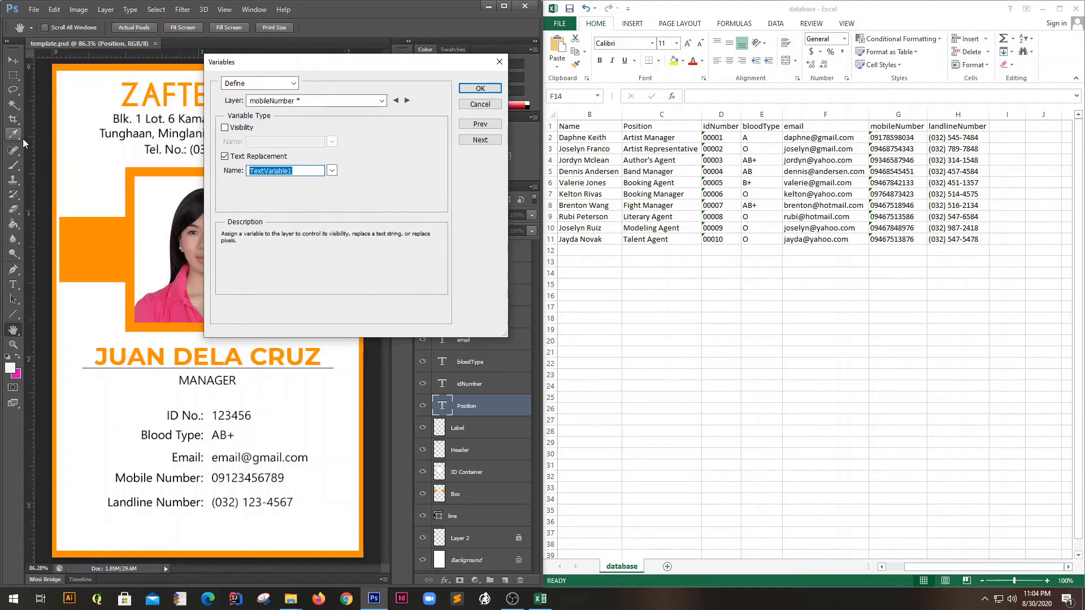
pyautogui.write('mobileNumber')
# Step: Define a Text Replacement variable named email for the email layer
pyautogui.click(275, 103)
pyautogui.click(264, 154)
pyautogui.click(264, 154)
pyautogui.write('em')
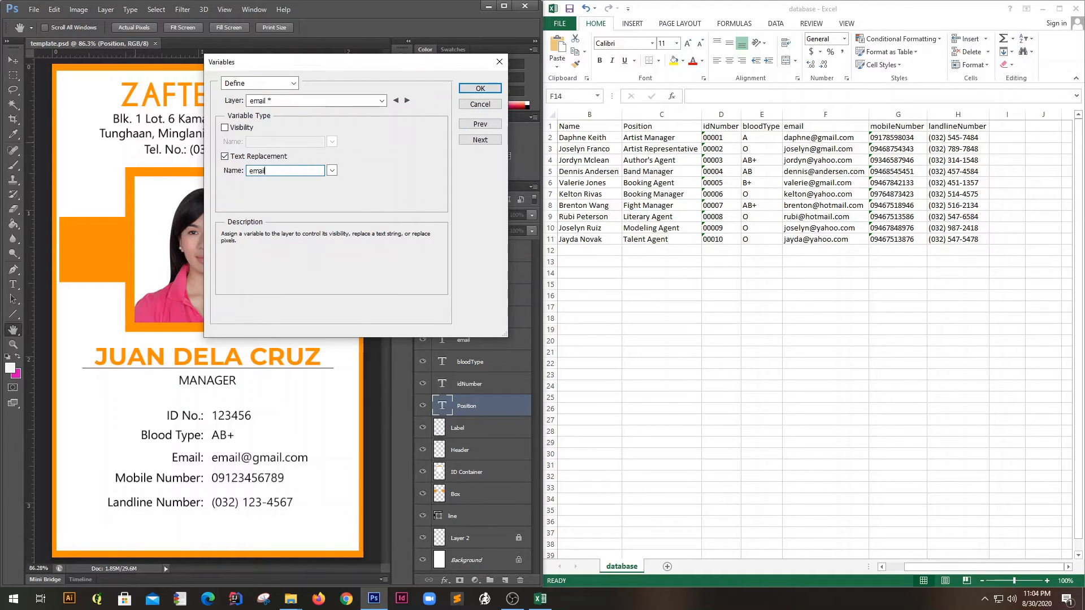
pyautogui.write('ail')
# Step: Define a Text Replacement variable named bloodType for the bloodType layer
pyautogui.click(313, 100)
pyautogui.click(277, 164)
pyautogui.doubleClick(282, 170)
pyautogui.write('bloodType')
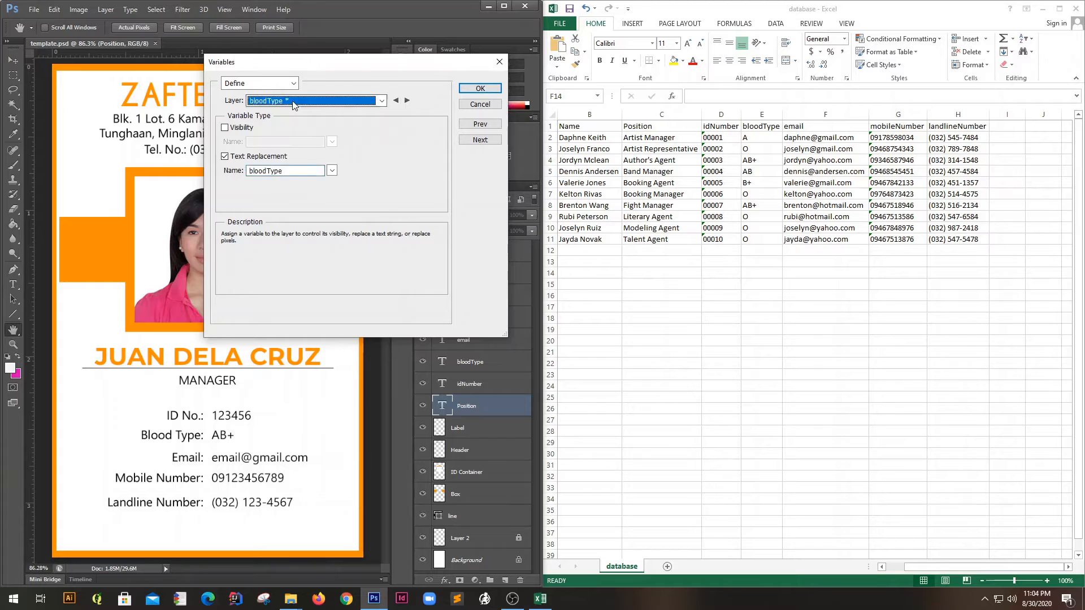
# Step: Define a Text Replacement variable named idNumber for the idNumber layer
pyautogui.click(314, 100)
pyautogui.click(257, 150)
pyautogui.click(257, 156)
pyautogui.doubleClick(283, 171)
pyautogui.write('idNumber')
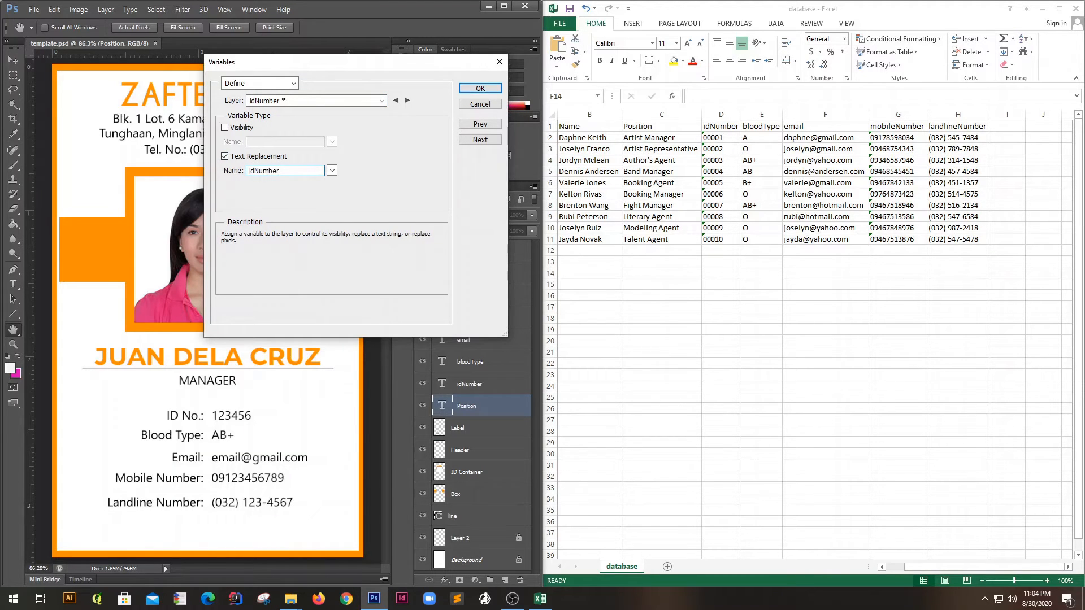
# Step: Check the list of layers with variables against the database's columns, including picture, and accept the variable definitions
pyautogui.moveTo(333, 62); pyautogui.dragTo(416, 57)
pyautogui.click(395, 96)
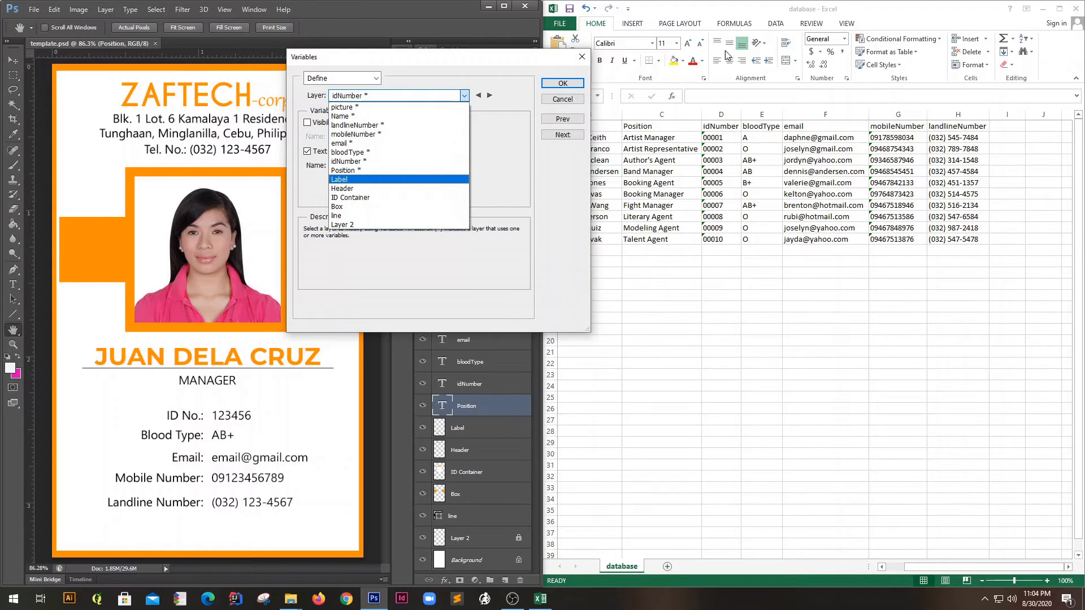
pyautogui.click(751, 8)
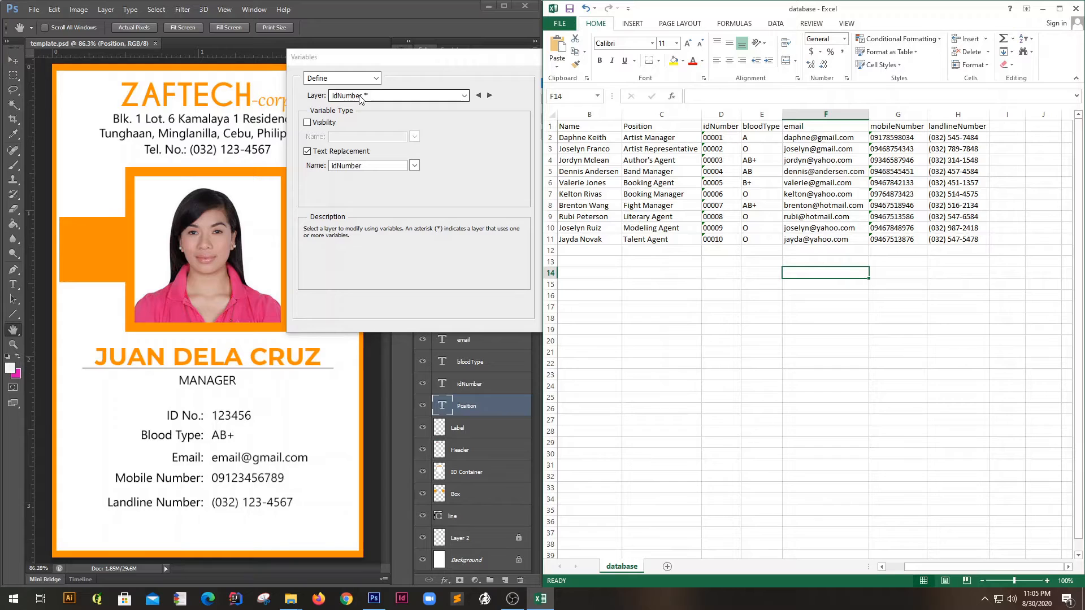
pyautogui.click(893, 568)
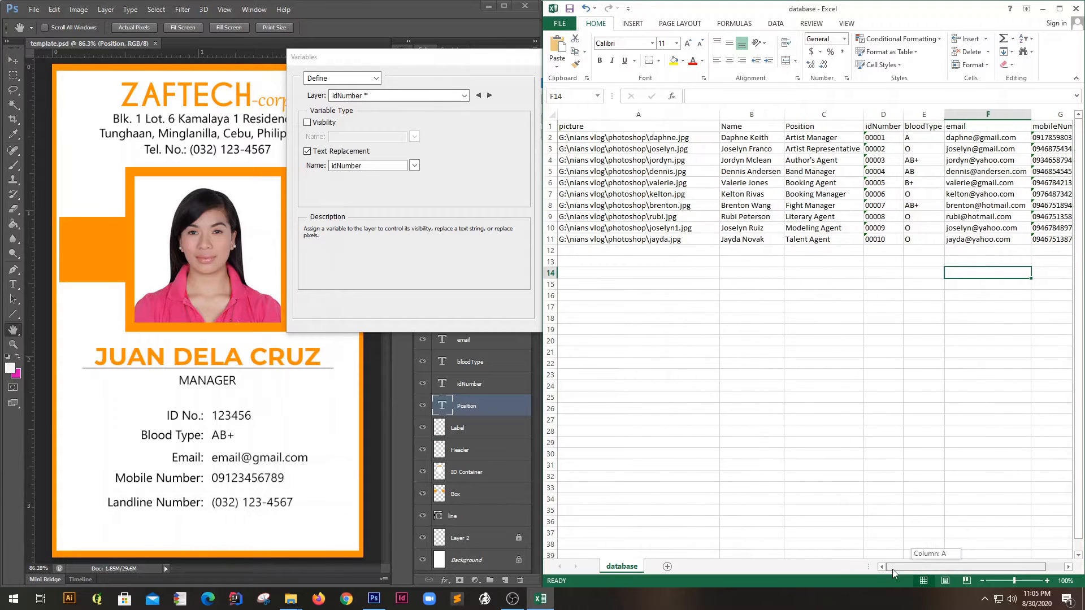
pyautogui.click(616, 115)
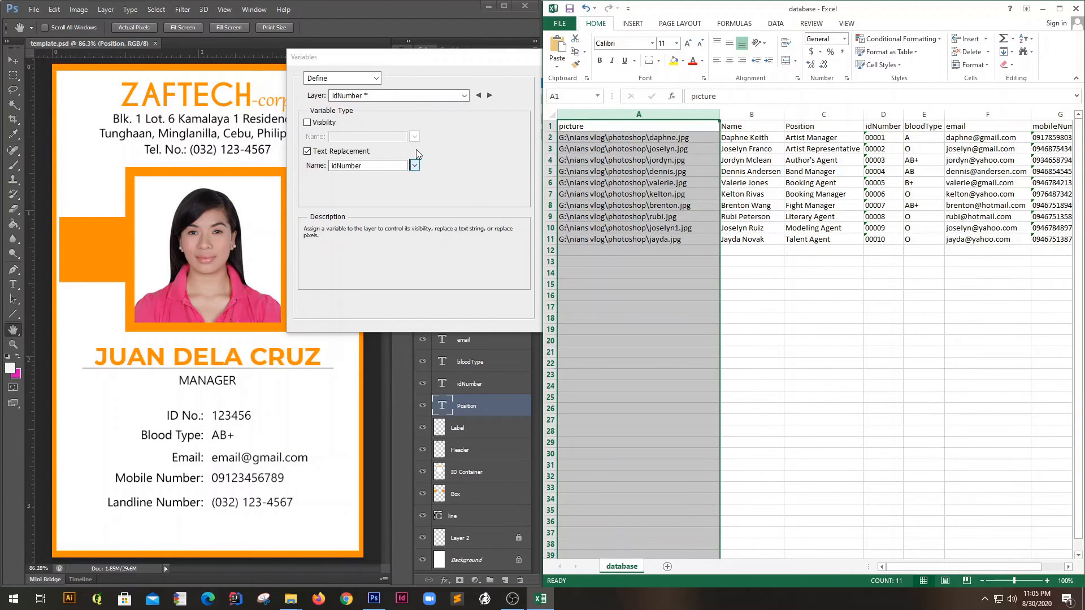
pyautogui.moveTo(426, 60); pyautogui.dragTo(346, 47)
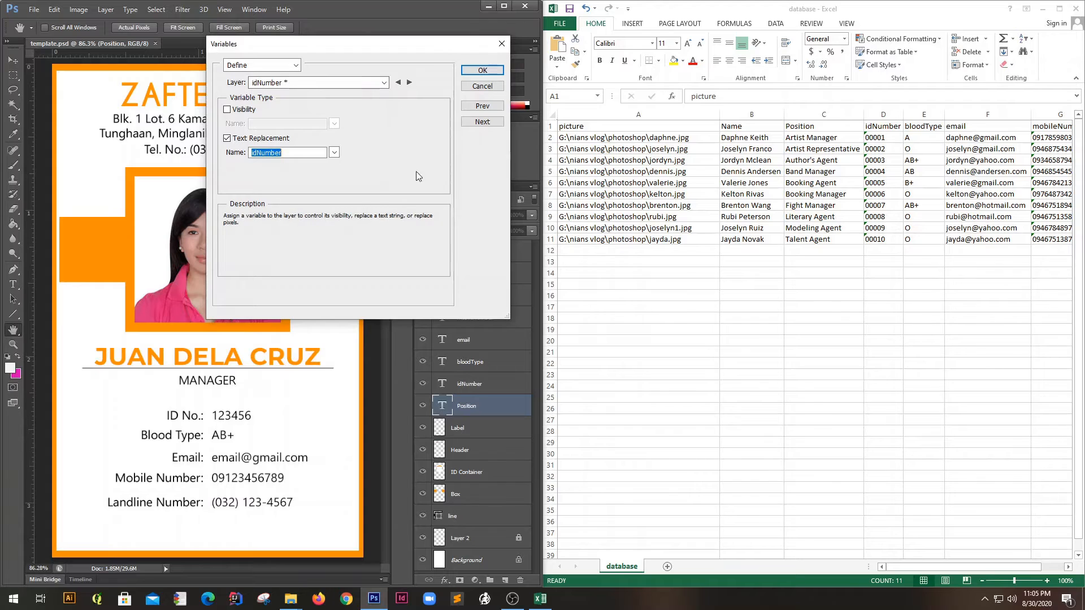
pyautogui.click(308, 85)
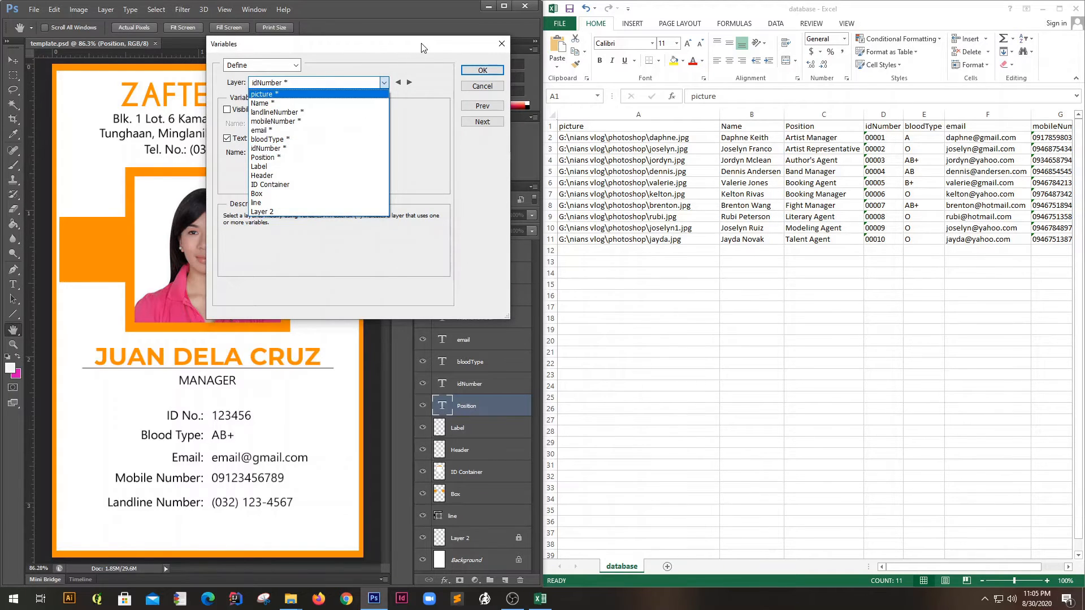
pyautogui.click(480, 71)
pyautogui.click(480, 71)
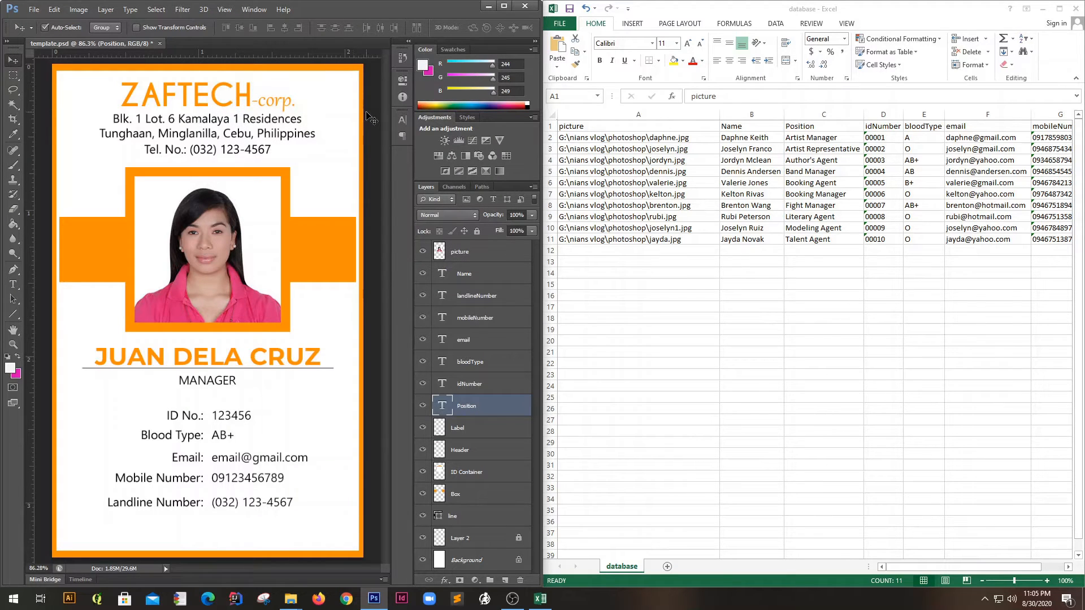
# Step: Open the Data Sets settings of the template's variables
pyautogui.click(81, 11)
pyautogui.moveTo(86, 199)
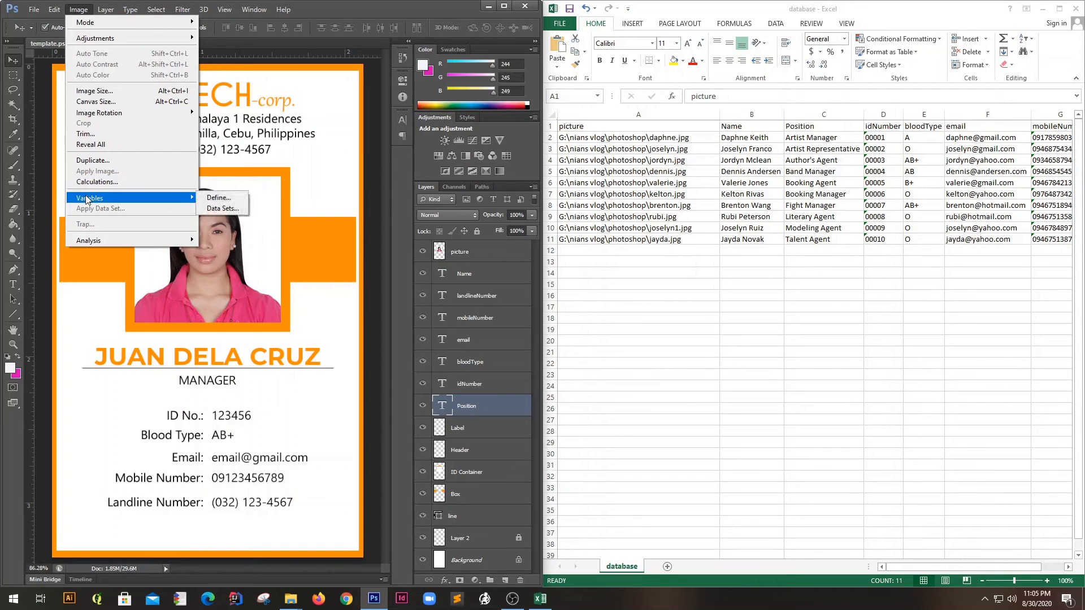
pyautogui.click(227, 209)
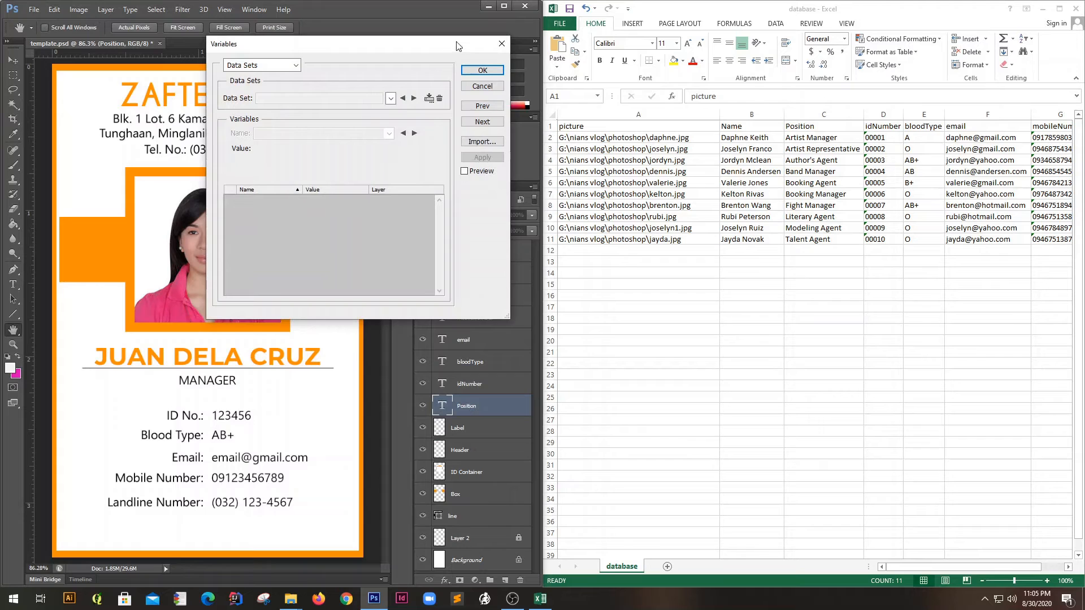
pyautogui.moveTo(458, 46); pyautogui.dragTo(474, 77)
pyautogui.moveTo(393, 79); pyautogui.dragTo(324, 102)
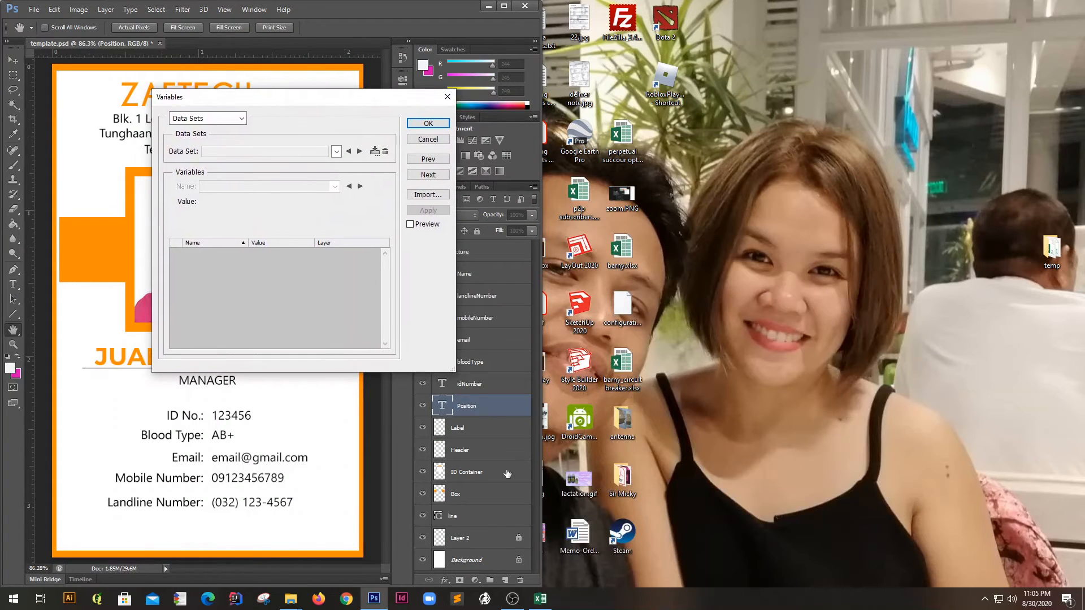
# Step: Switch to the Excel database and examine the image file paths in the picture column
pyautogui.click(539, 598)
pyautogui.click(683, 241)
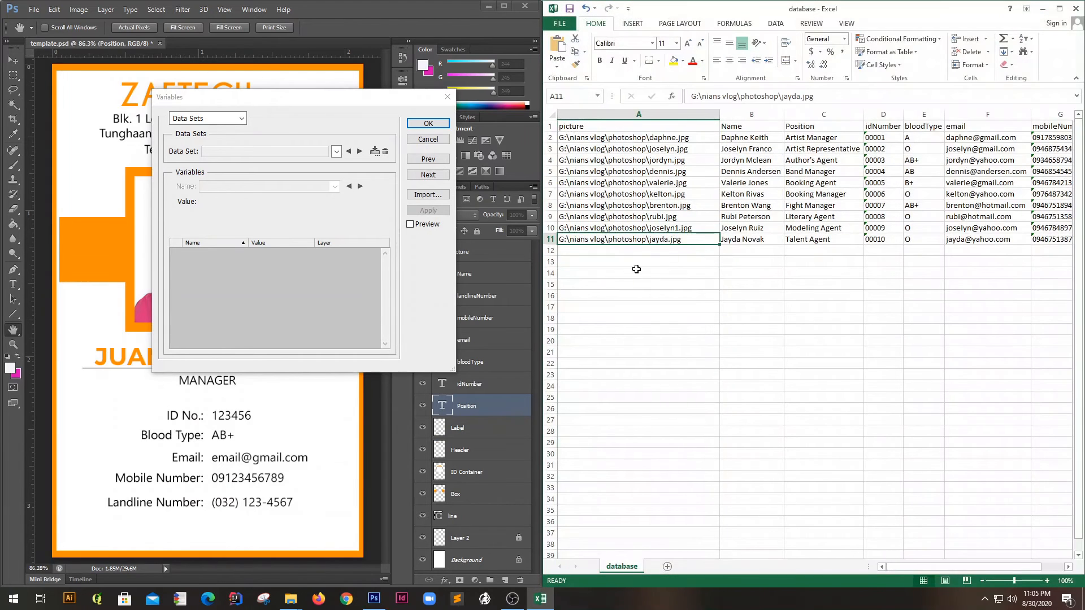
pyautogui.moveTo(687, 126); pyautogui.dragTo(702, 241)
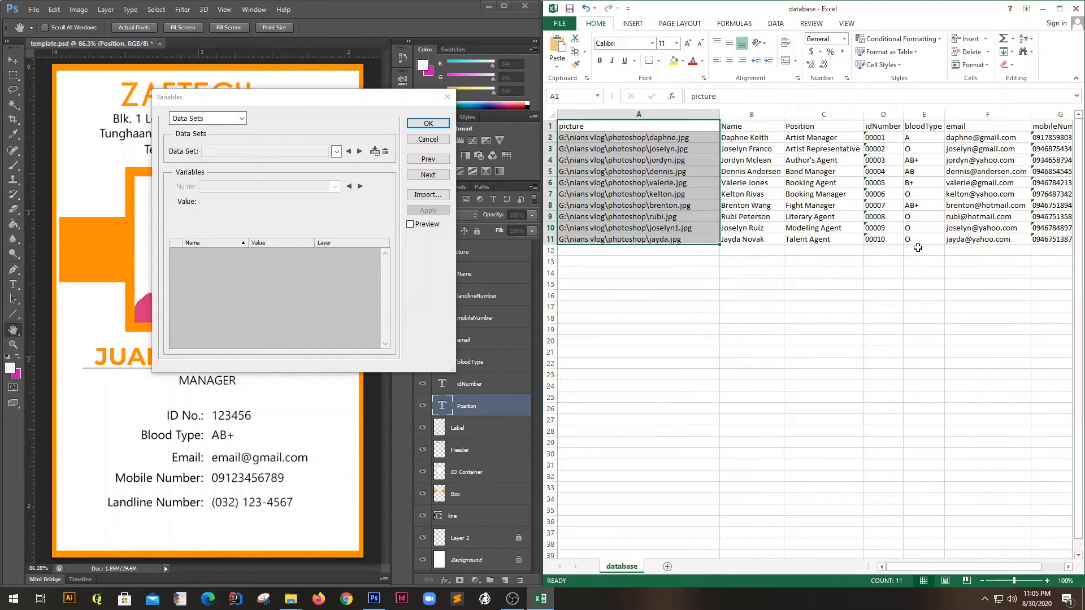
pyautogui.click(704, 296)
pyautogui.press('Up')
pyautogui.press('Up')
pyautogui.press('Up')
pyautogui.press('Up')
pyautogui.press('Up')
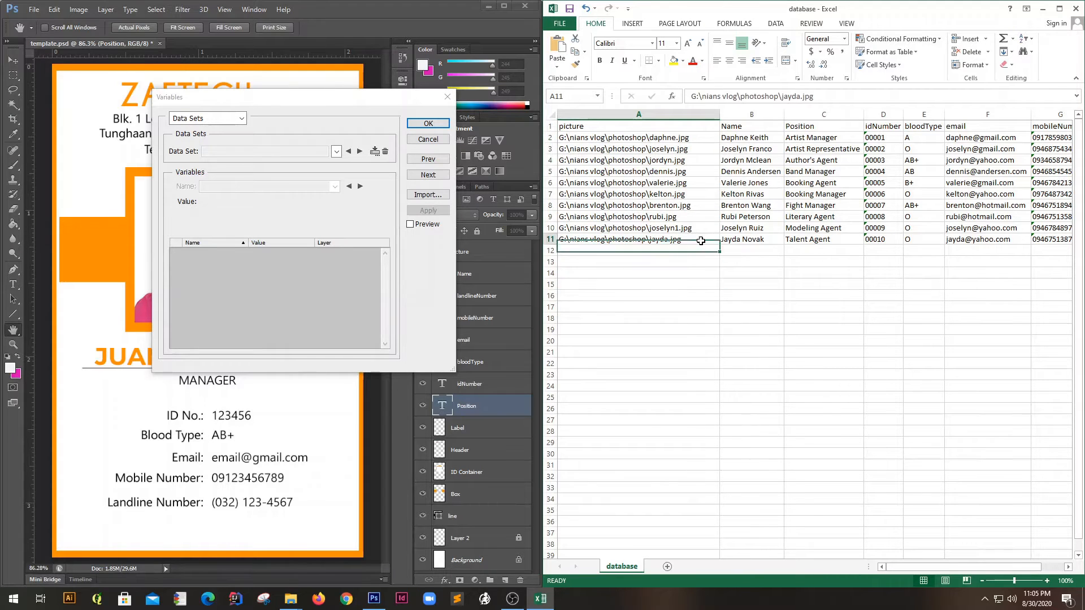
pyautogui.moveTo(659, 127); pyautogui.dragTo(671, 244)
# Step: Copy the whole database table, headers included, from picture through landlineNumber, and paste it into a new Notepad document
pyautogui.moveTo(684, 125); pyautogui.dragTo(928, 238)
pyautogui.hotkey('ctrl', 'c')
pyautogui.press('super+r')
pyautogui.write('notepad')
pyautogui.press('Return')
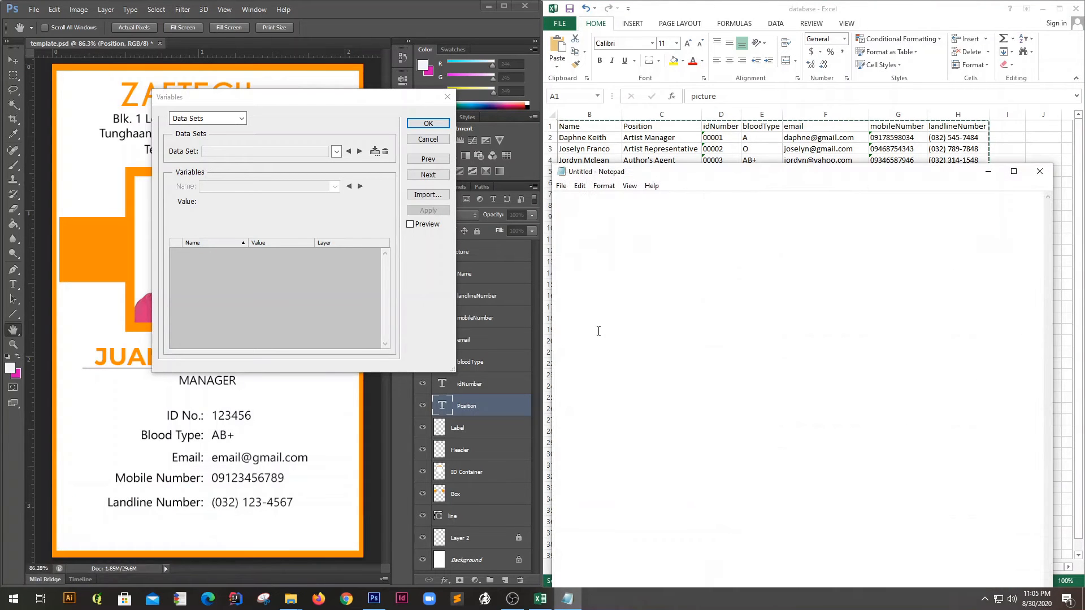
pyautogui.hotkey('ctrl', 'v')
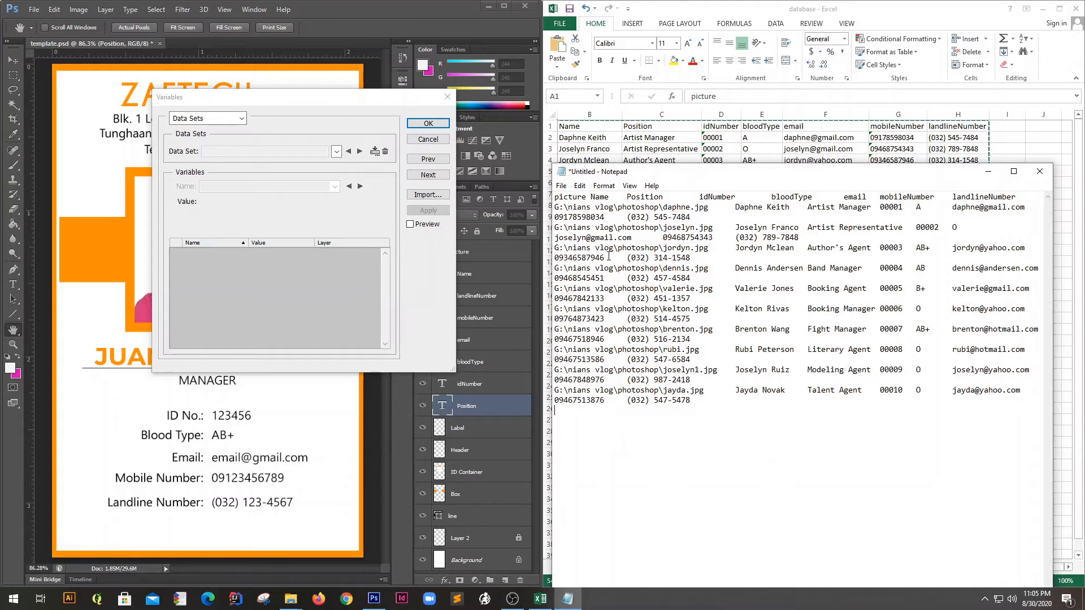
# Step: Save the pasted table as text file database in G:\nians vlog\photoshop, then close Notepad and minimize Excel
pyautogui.click(579, 186)
pyautogui.moveTo(561, 185)
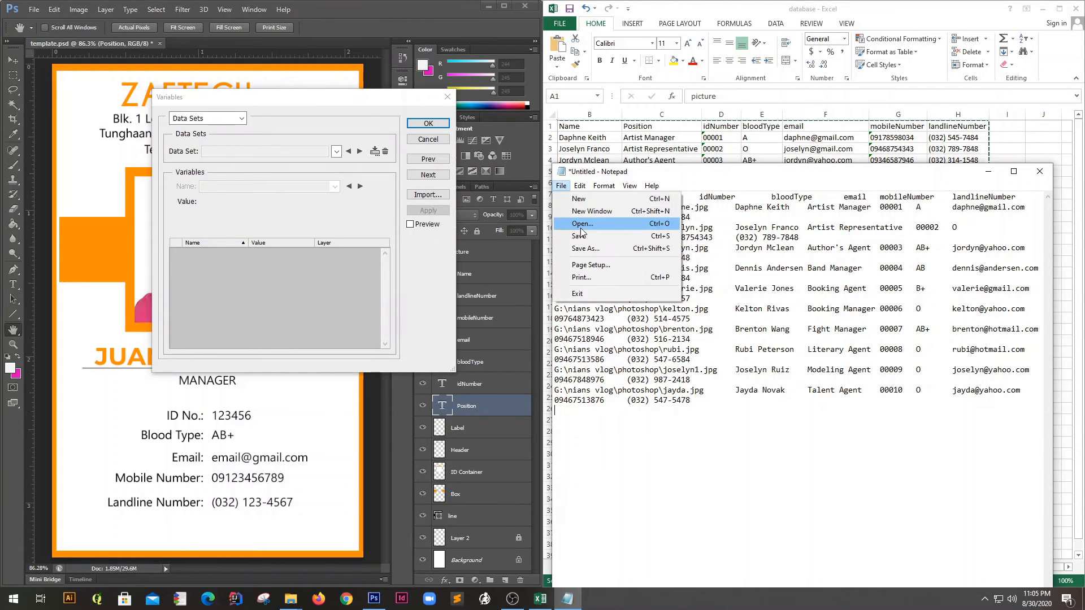
pyautogui.click(588, 249)
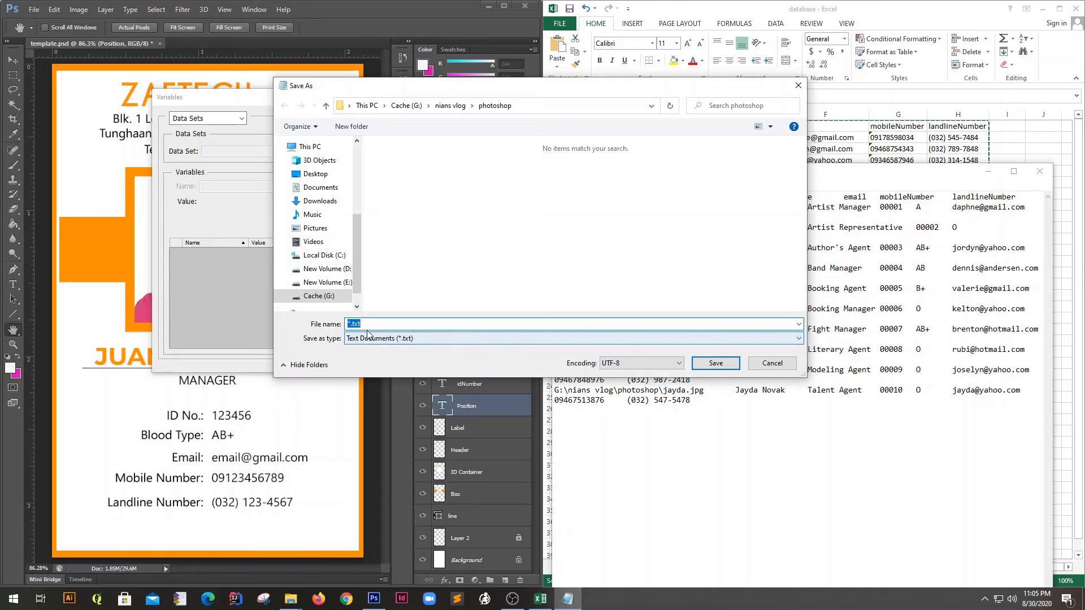
pyautogui.write('database')
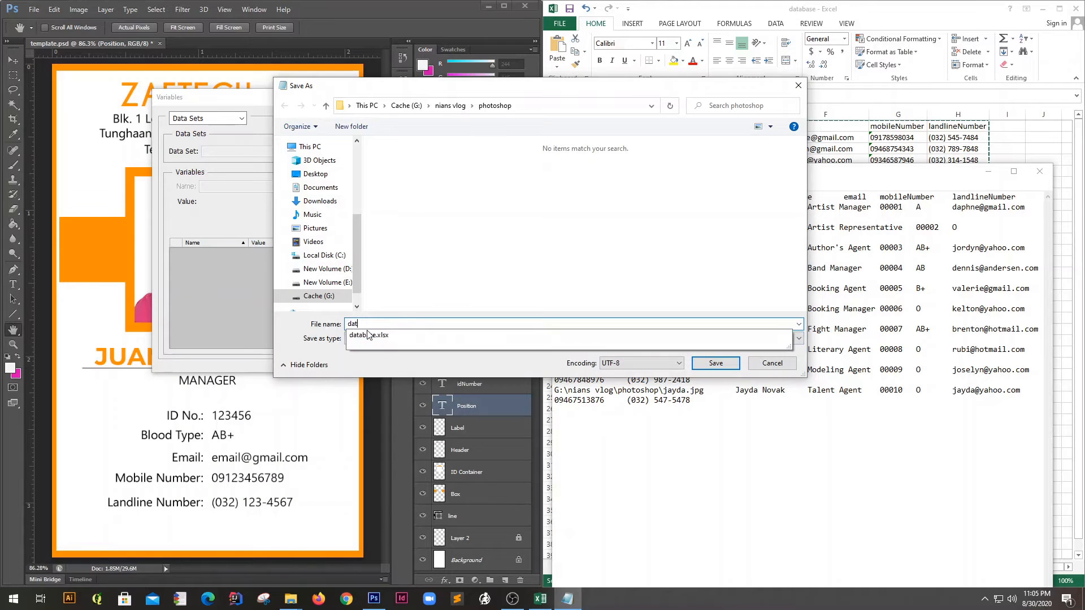
pyautogui.click(514, 182)
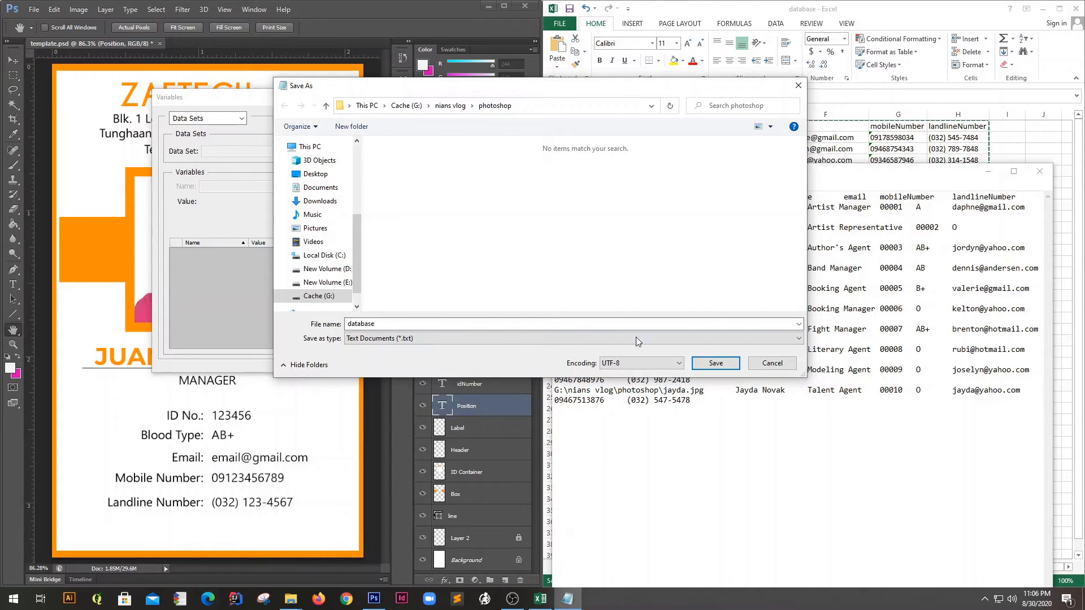
pyautogui.click(388, 325)
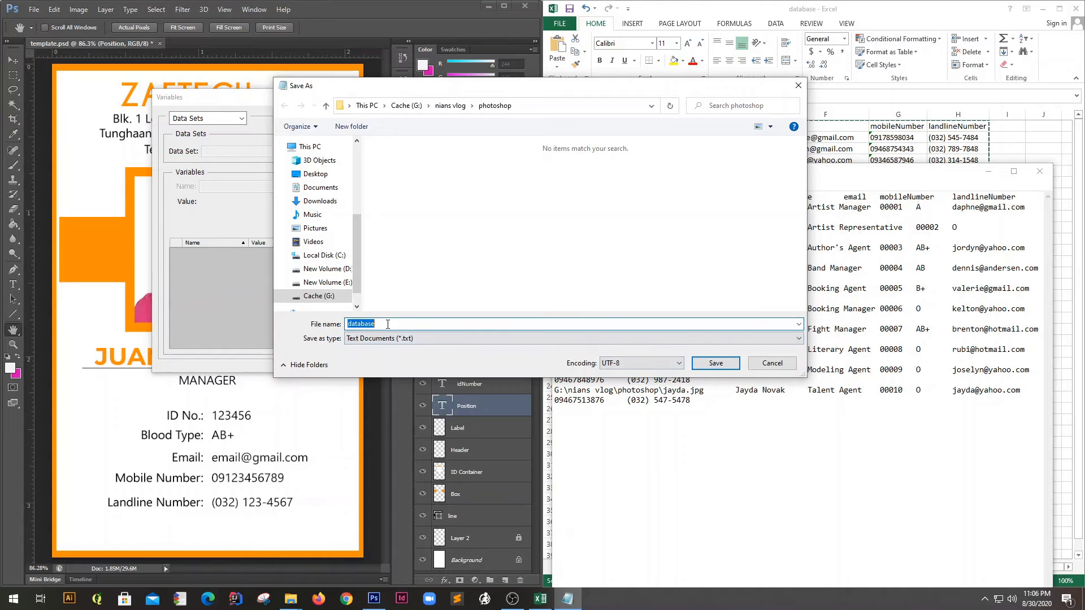
pyautogui.click(514, 277)
pyautogui.click(718, 364)
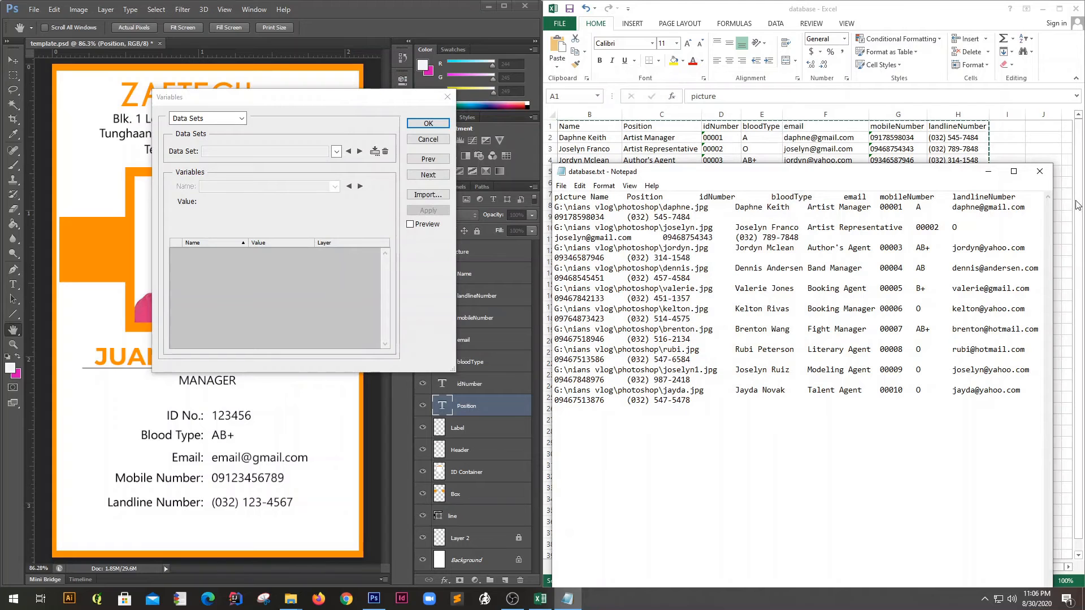
pyautogui.click(1042, 172)
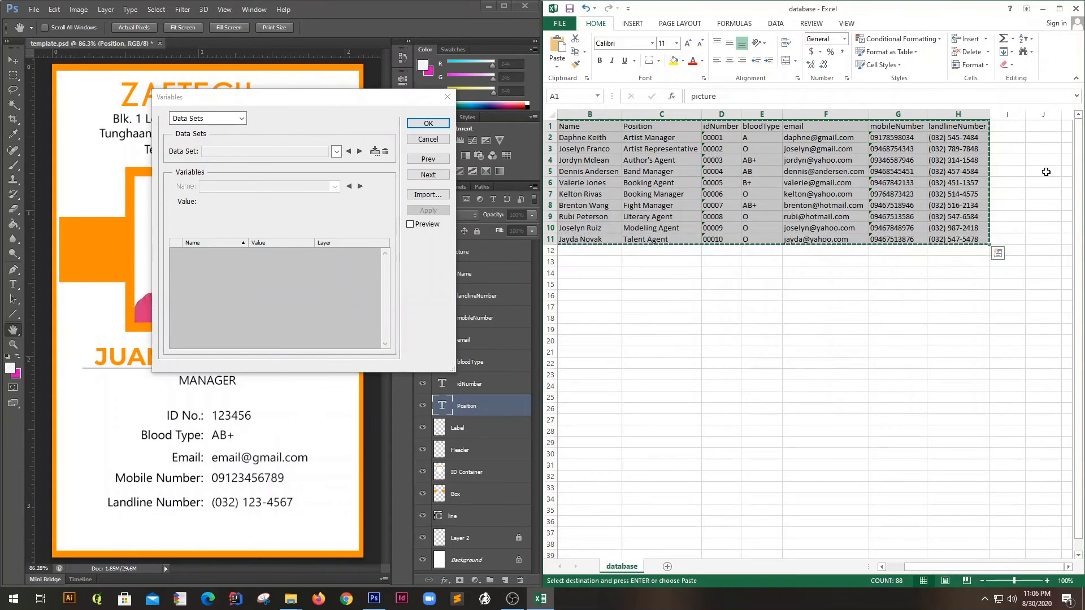
pyautogui.click(1042, 9)
# Step: Start a data set import and choose database.txt from G:\nians vlog\photoshop as its source file
pyautogui.click(241, 118)
pyautogui.moveTo(285, 102); pyautogui.dragTo(378, 115)
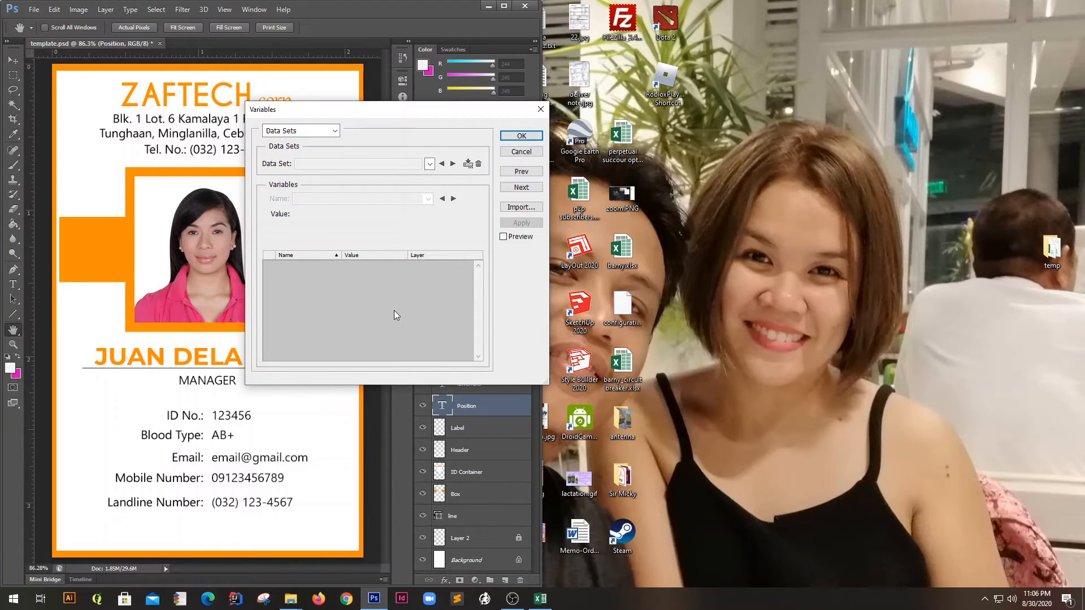
pyautogui.click(517, 208)
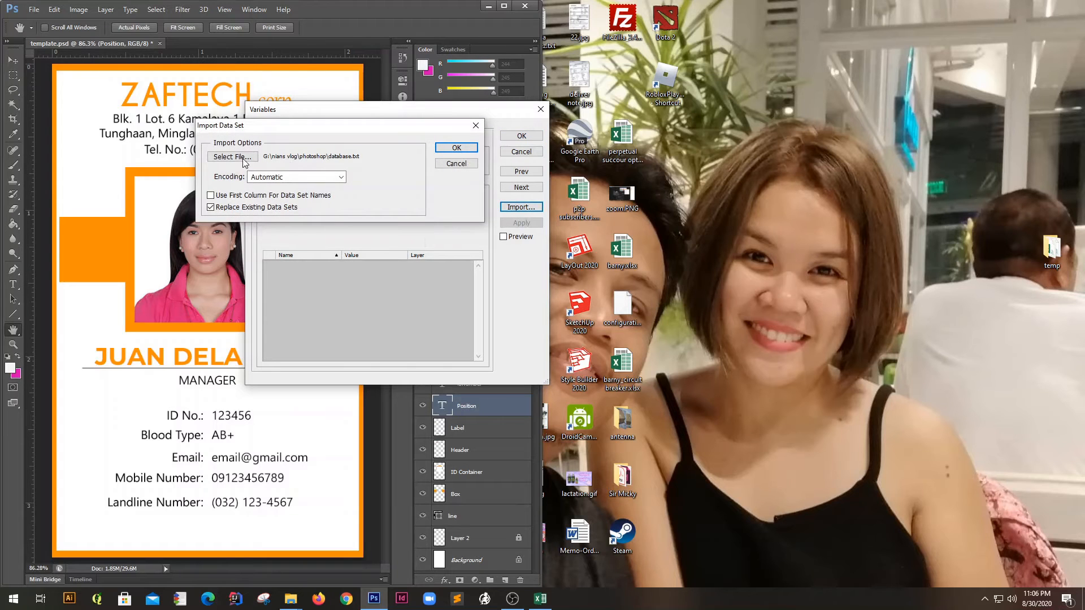
pyautogui.click(245, 162)
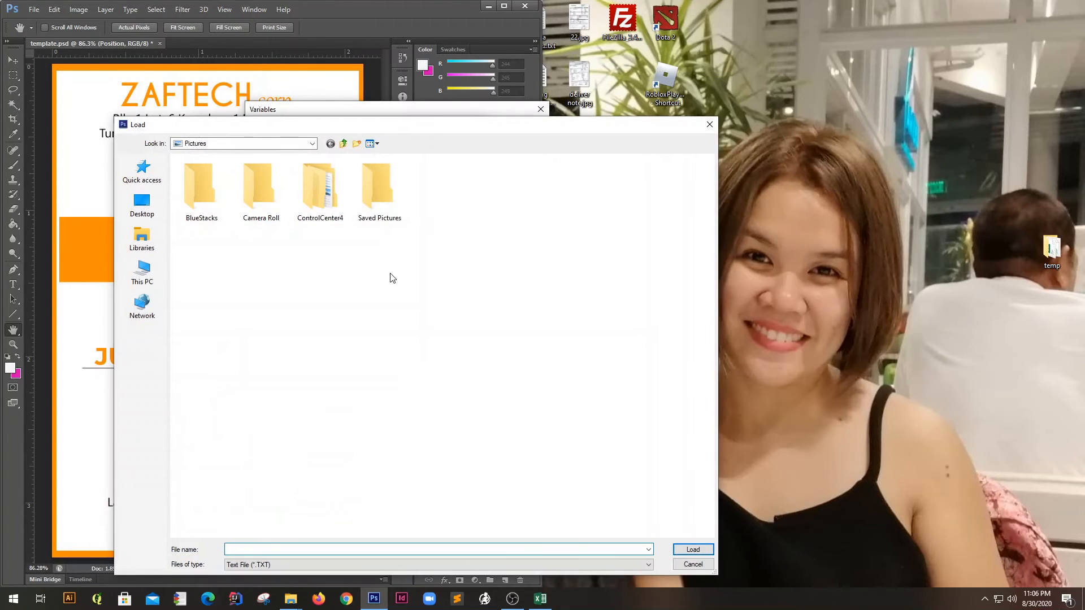
pyautogui.moveTo(350, 125); pyautogui.dragTo(652, 25)
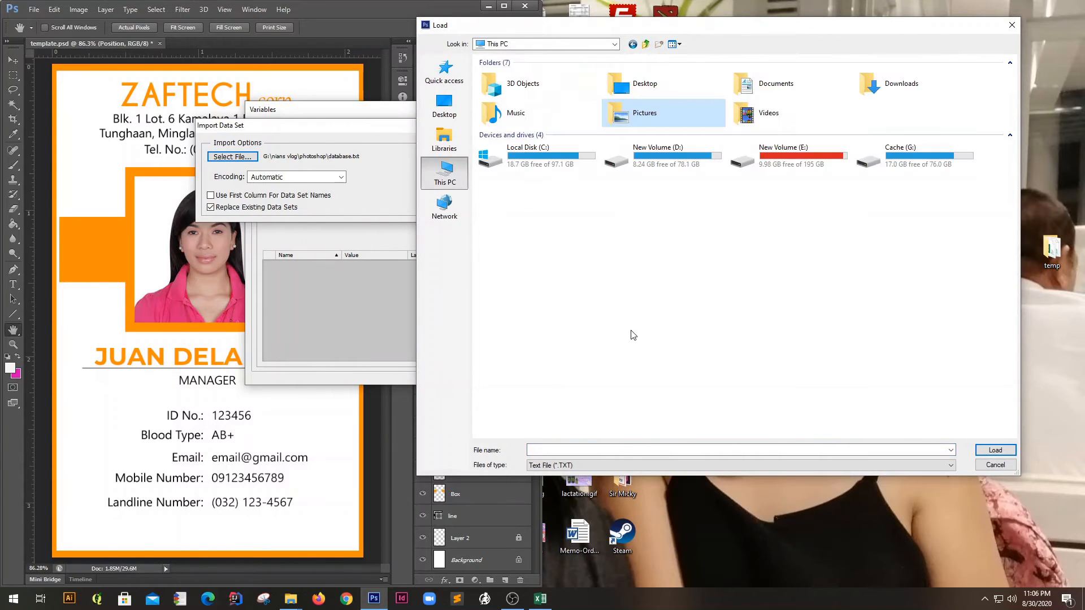
pyautogui.doubleClick(911, 158)
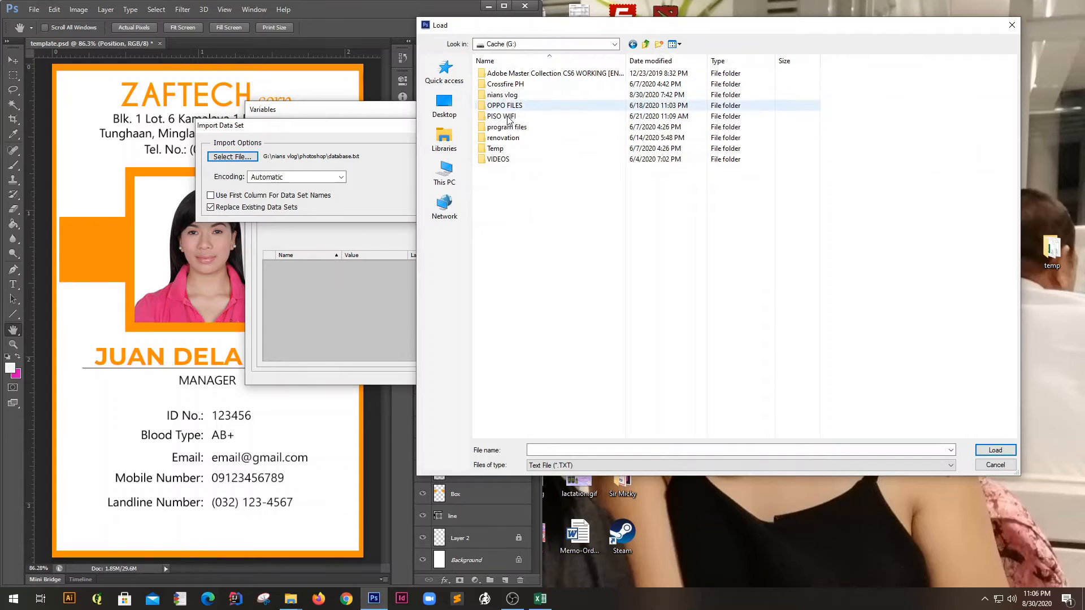
pyautogui.click(504, 83)
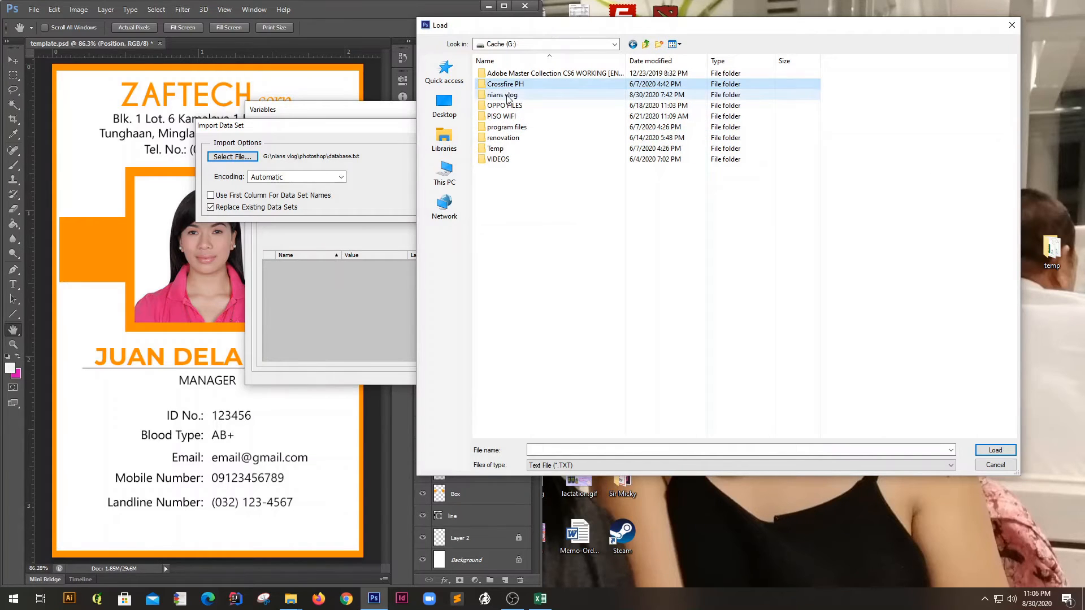
pyautogui.doubleClick(503, 95)
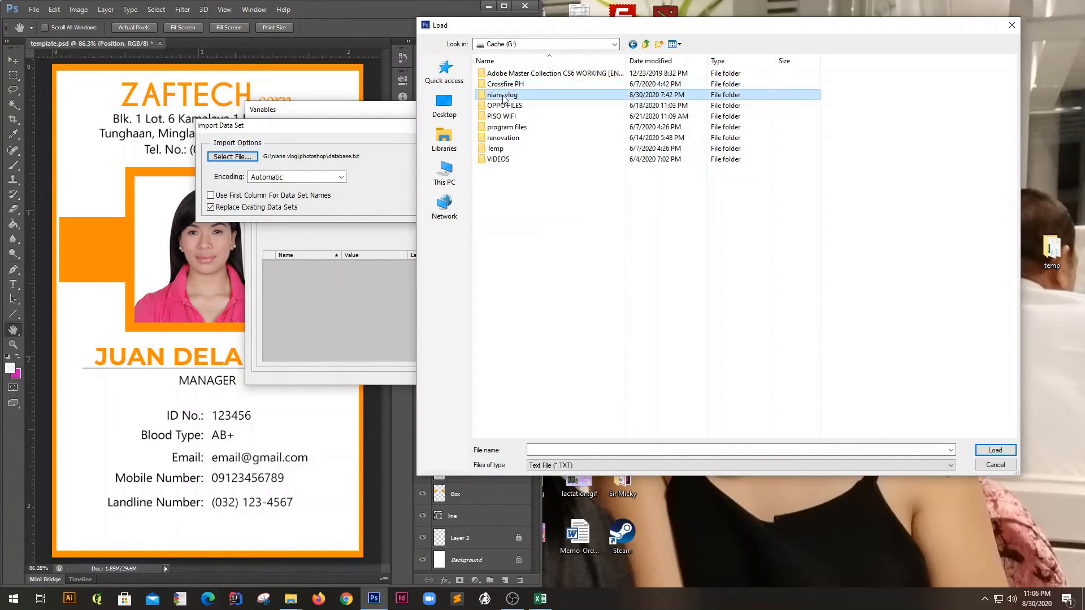
pyautogui.doubleClick(682, 172)
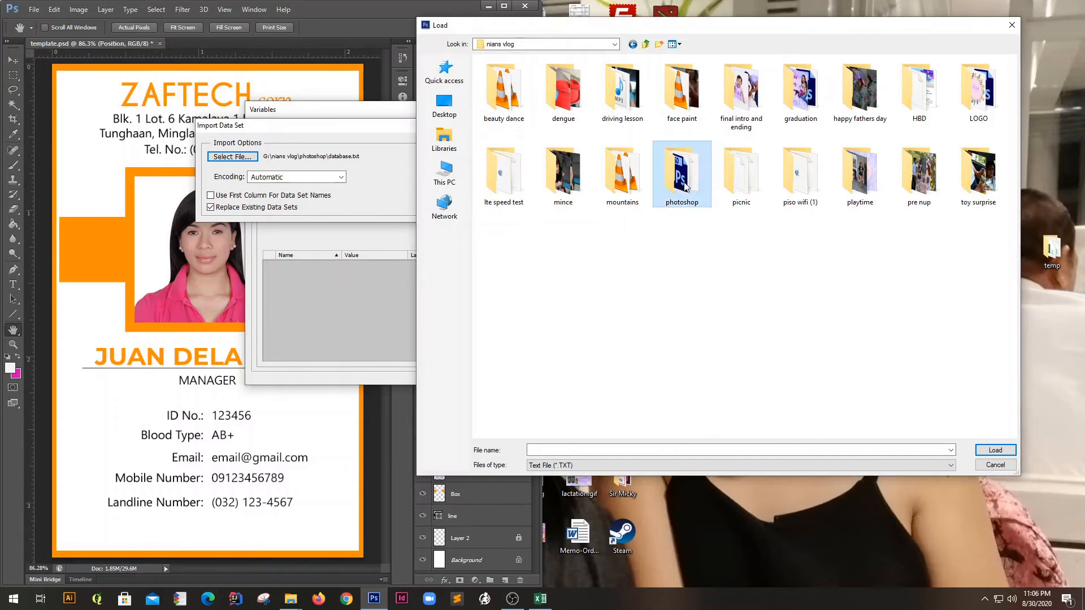
pyautogui.moveTo(552, 32)
pyautogui.mouseDown()
pyautogui.moveTo(647, 62)
pyautogui.moveTo(684, 51)
pyautogui.moveTo(558, 38)
pyautogui.mouseUp()
pyautogui.click(604, 138)
pyautogui.click(930, 462)
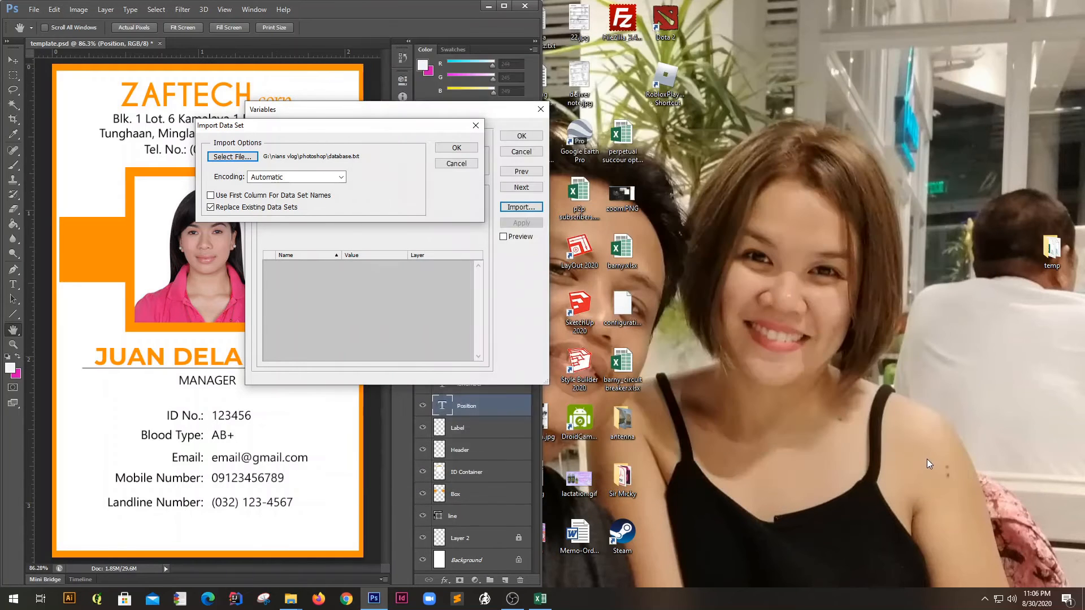
# Step: Try to import the chosen text file as data sets with existing sets replaced, then cancel the Variables settings
pyautogui.click(474, 148)
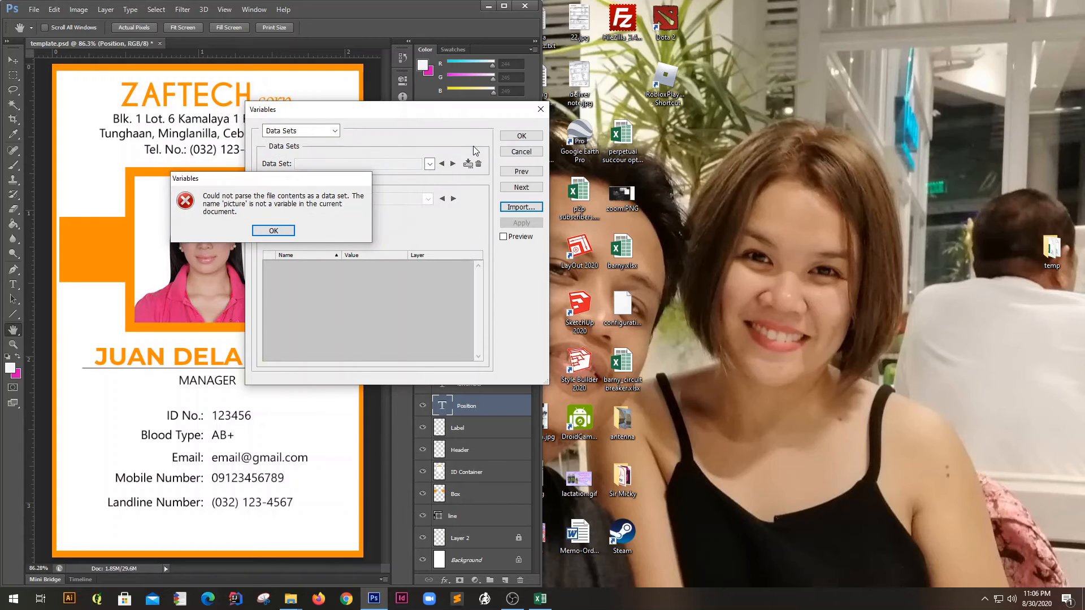
pyautogui.moveTo(320, 181); pyautogui.dragTo(536, 180)
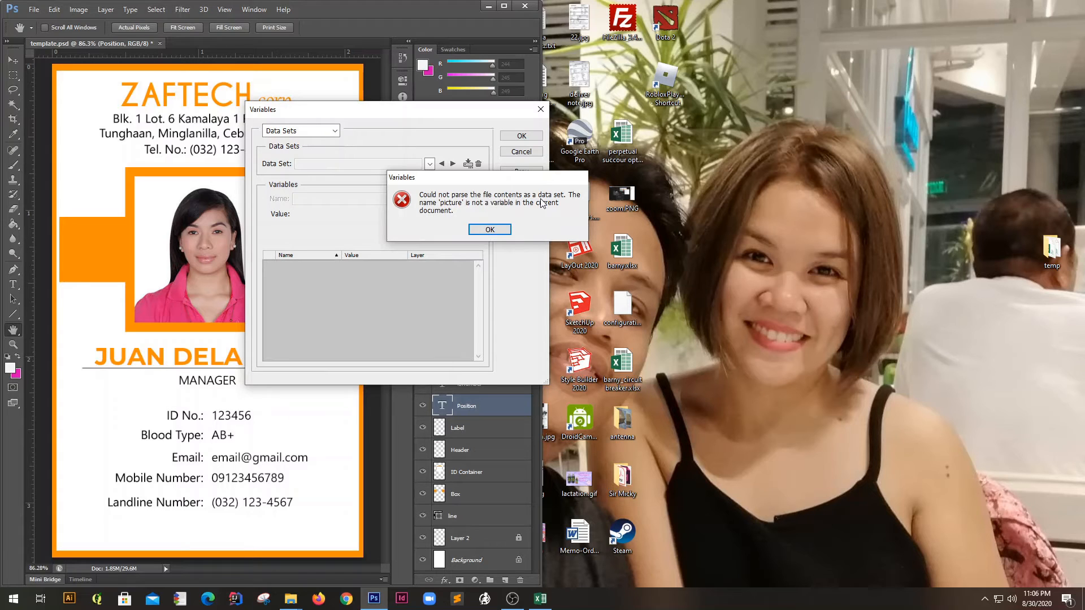
pyautogui.click(501, 229)
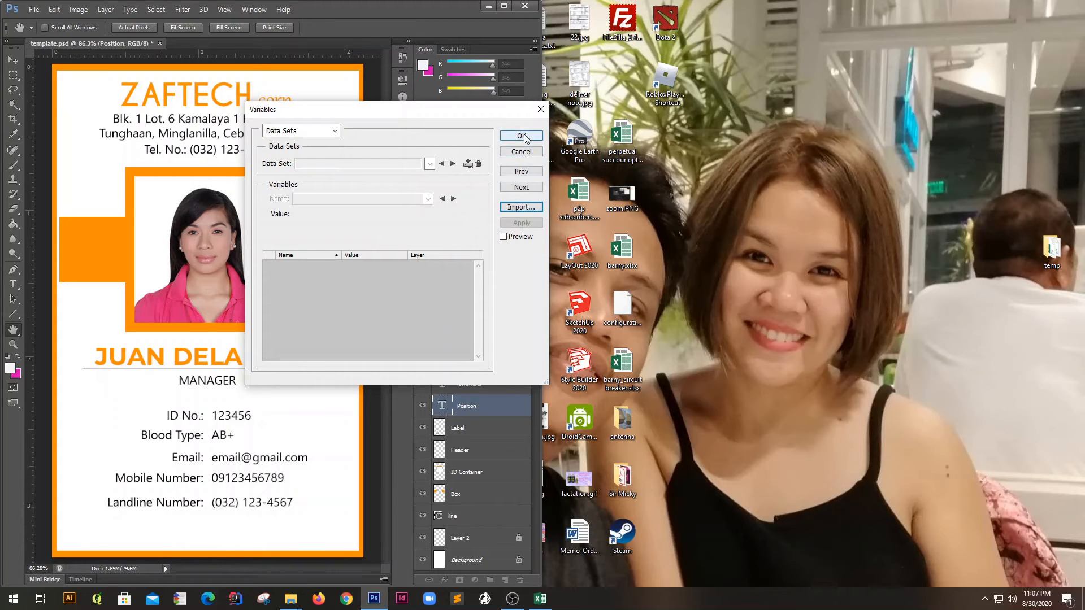
pyautogui.click(521, 151)
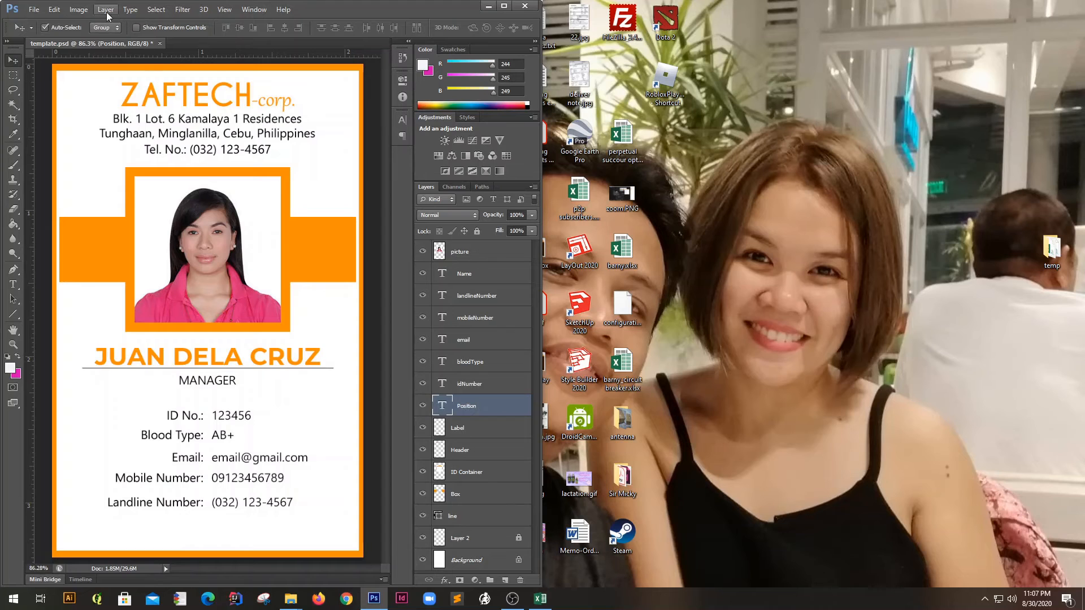
# Step: Rename the picture layer's pixel replacement variable as picture in lowercase, apply the definition, and maximize the Photoshop window
pyautogui.click(79, 9)
pyautogui.moveTo(121, 198)
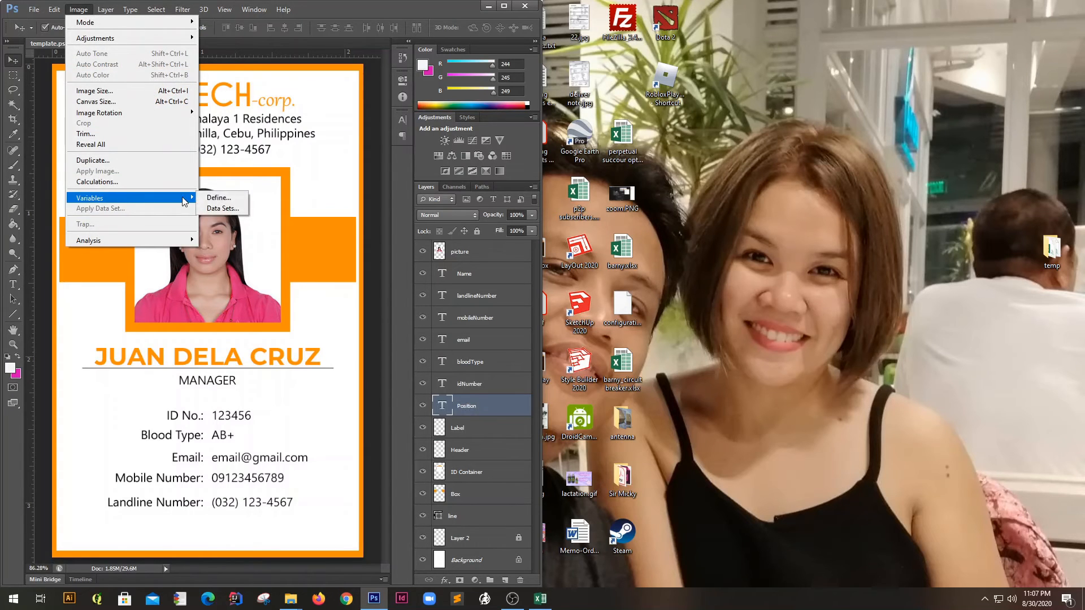
pyautogui.click(215, 199)
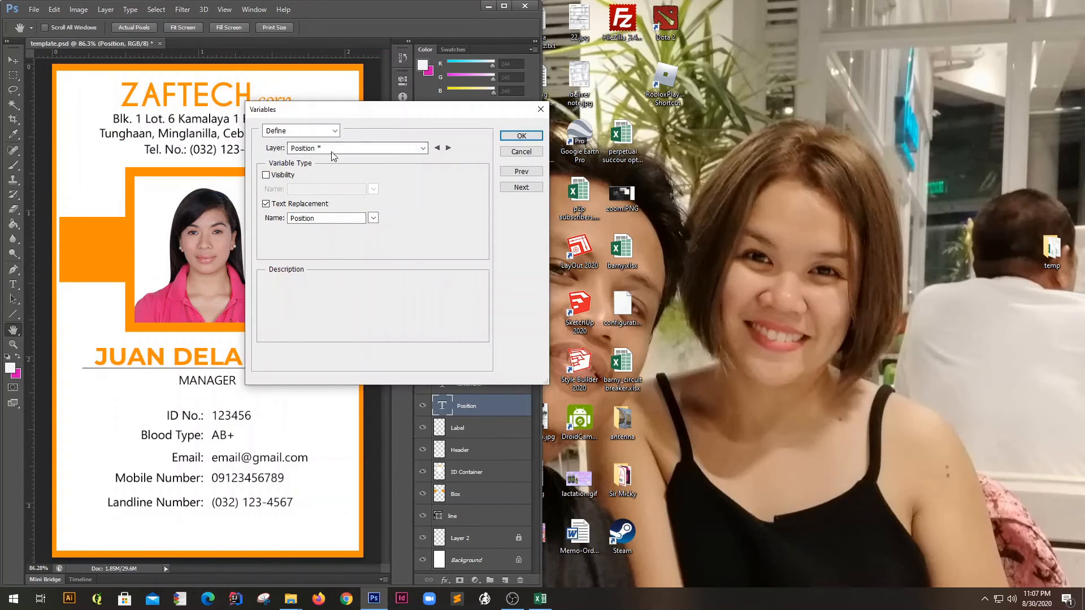
pyautogui.click(345, 148)
pyautogui.click(321, 163)
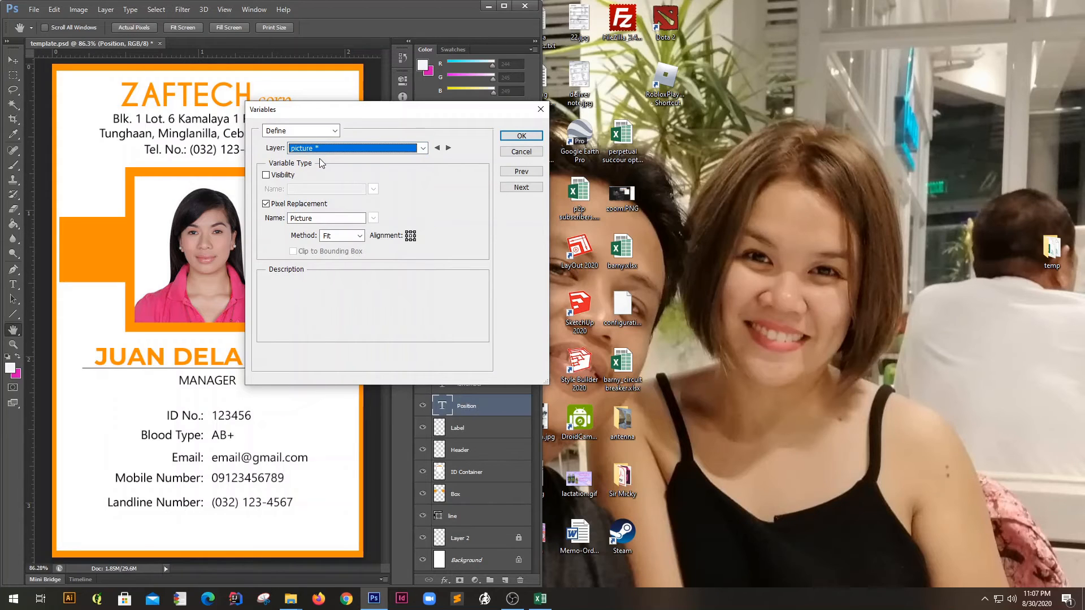
pyautogui.click(374, 330)
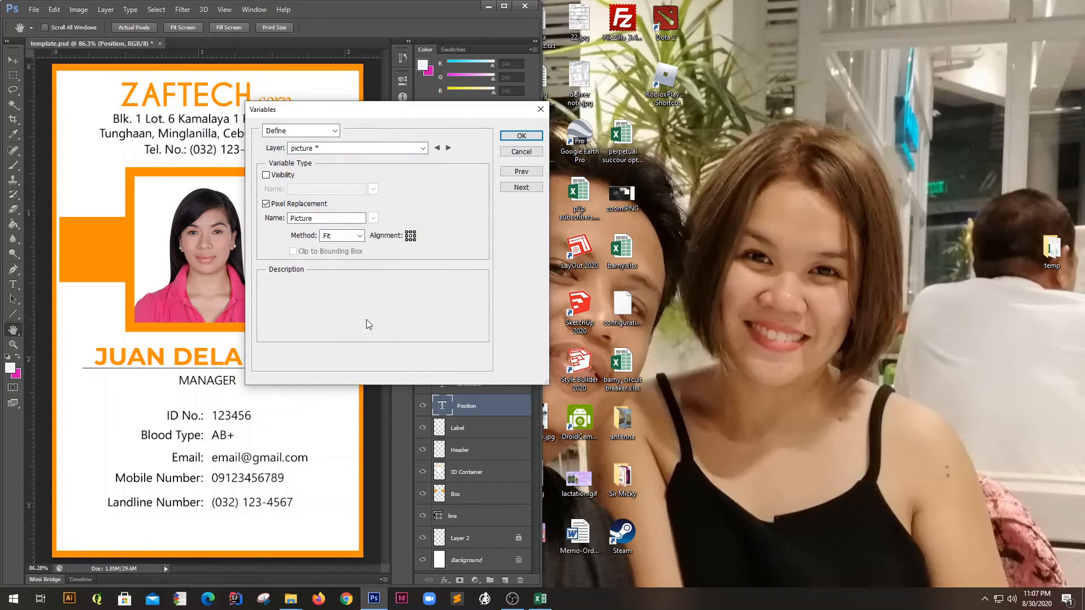
pyautogui.moveTo(295, 218); pyautogui.dragTo(254, 218)
pyautogui.press('BackSpace')
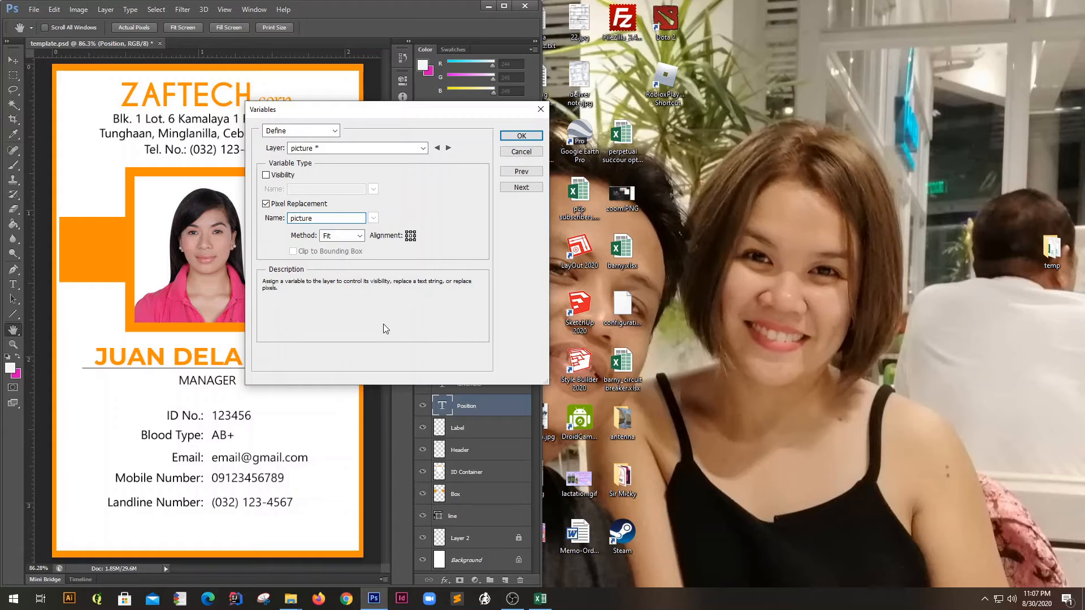
pyautogui.moveTo(442, 110); pyautogui.dragTo(489, 109)
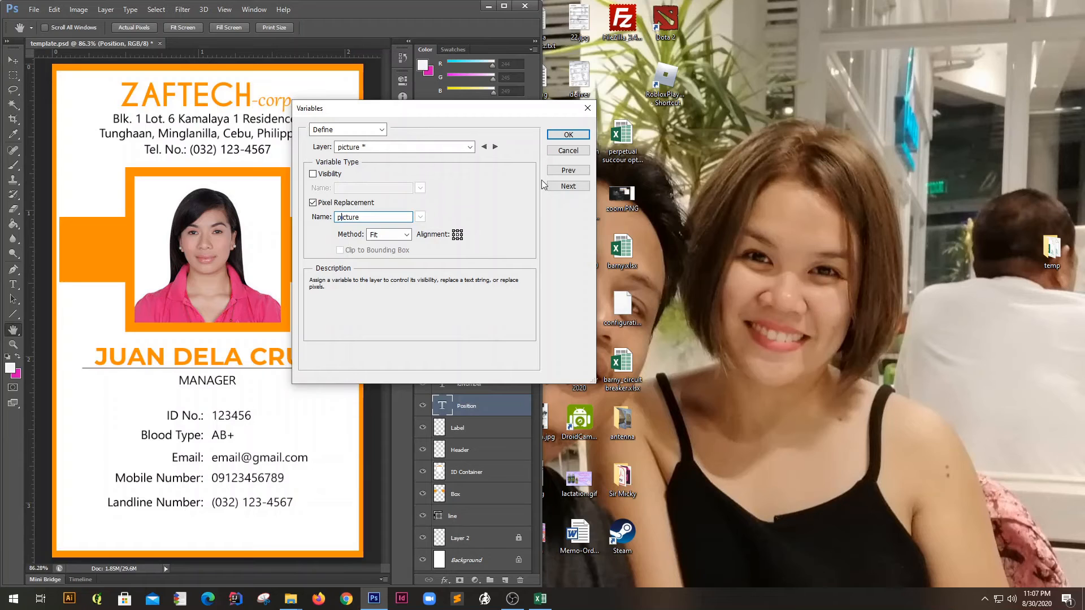
pyautogui.moveTo(557, 117); pyautogui.dragTo(500, 116)
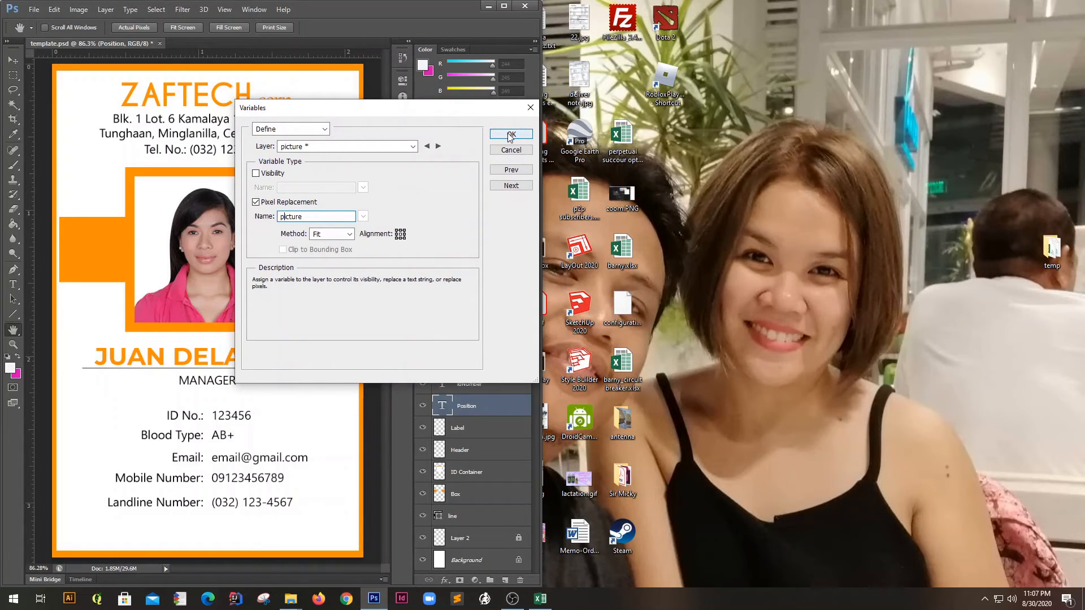
pyautogui.click(511, 135)
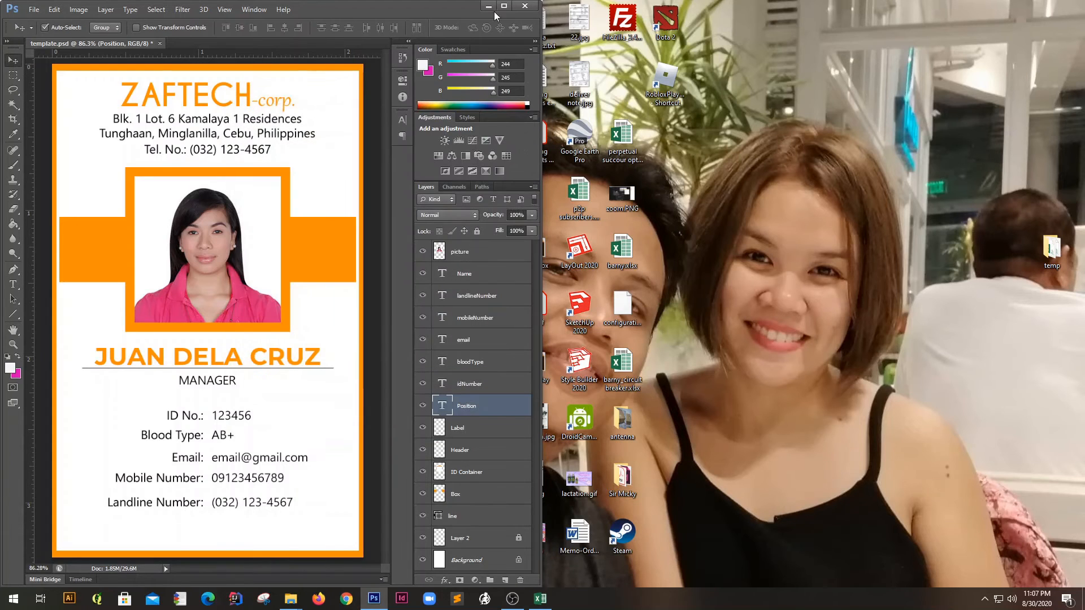
pyautogui.click(503, 5)
# Step: Try again to import database.txt as data sets for the template, then cancel the Variables settings
pyautogui.click(76, 7)
pyautogui.moveTo(108, 198)
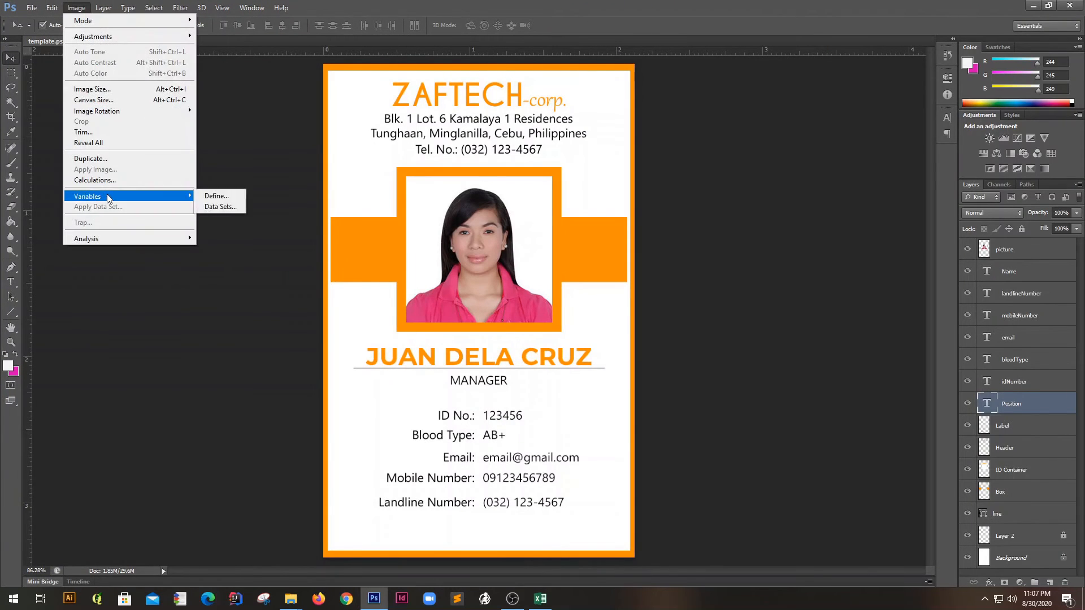
pyautogui.click(219, 207)
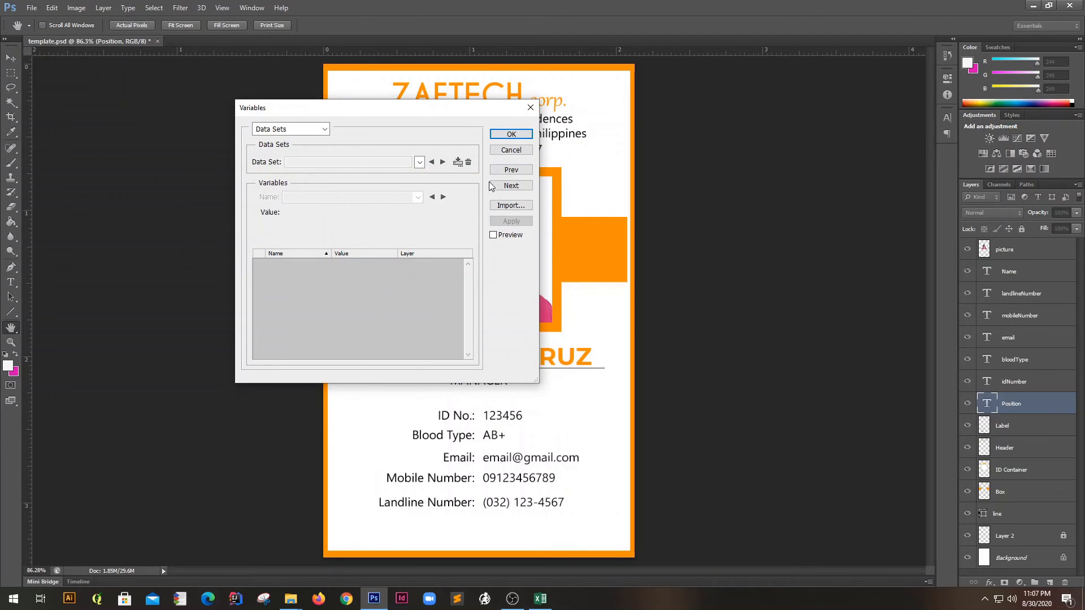
pyautogui.click(511, 205)
pyautogui.click(232, 157)
pyautogui.doubleClick(449, 105)
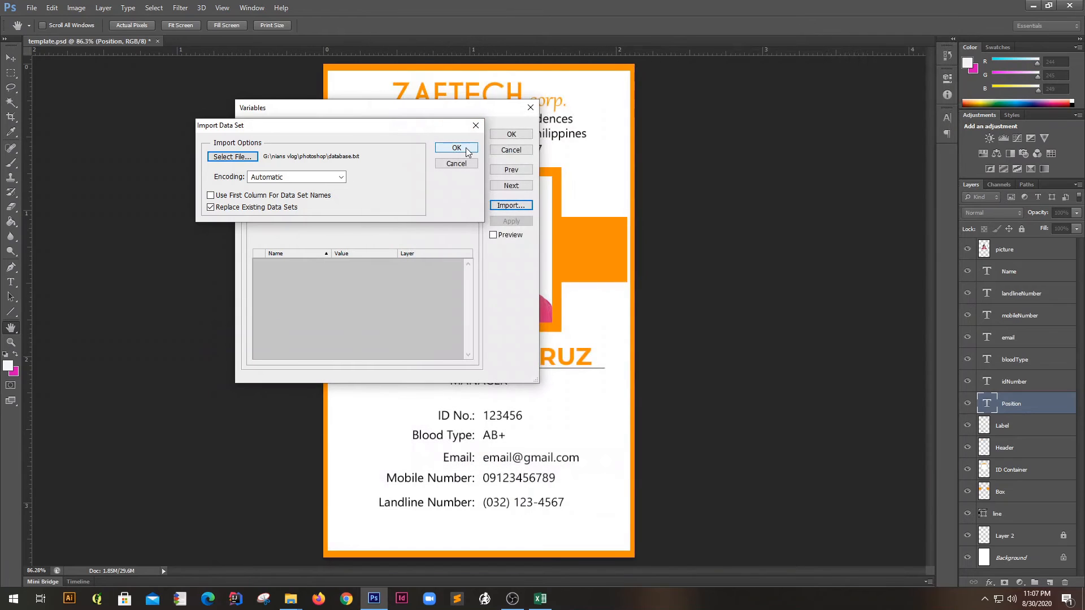
pyautogui.click(456, 147)
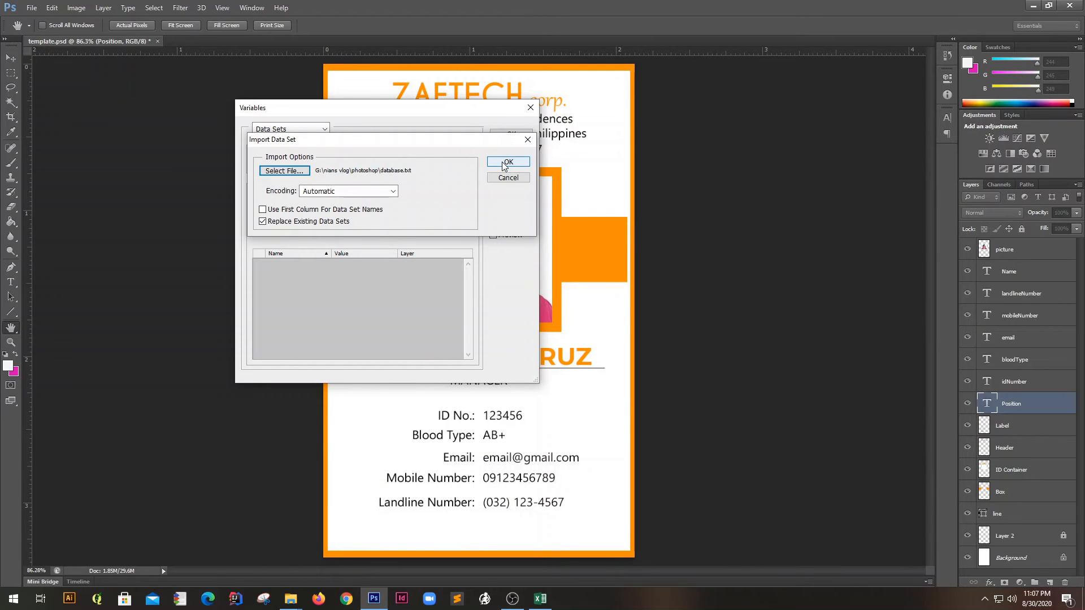
pyautogui.click(504, 164)
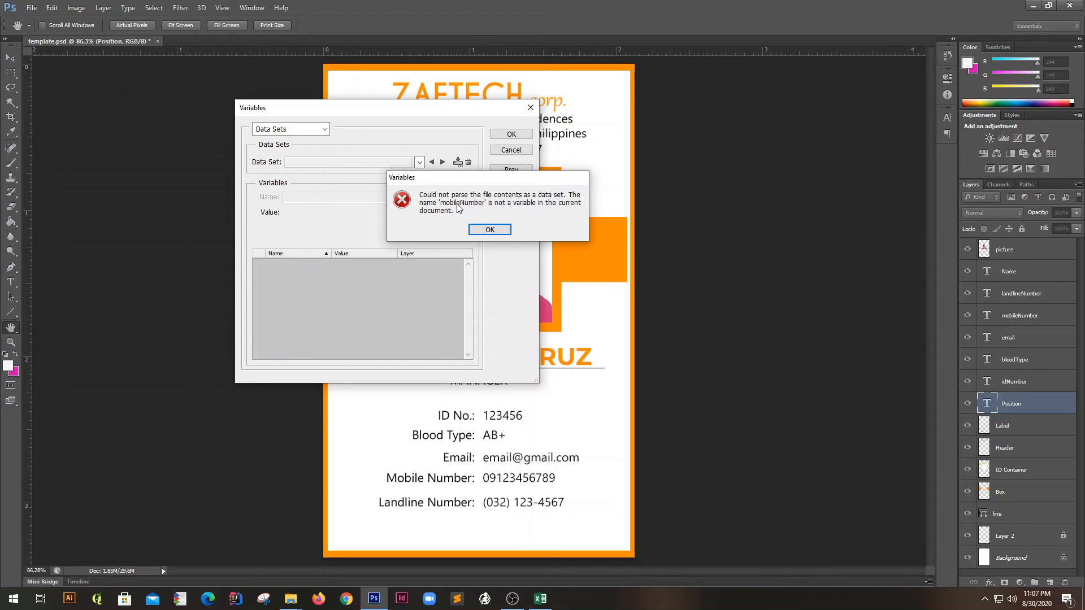
pyautogui.click(489, 229)
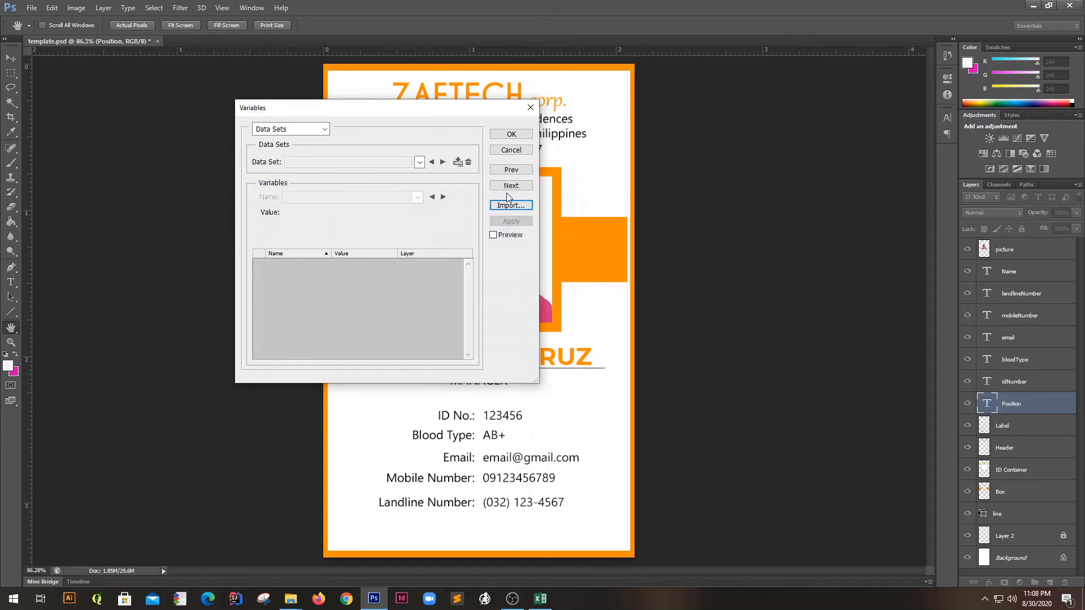
pyautogui.click(512, 149)
# Step: Correct the text replacement variable name of the mobileNumber layer to mobileNumber and apply the variable definition
pyautogui.click(77, 8)
pyautogui.moveTo(95, 199)
pyautogui.click(217, 208)
pyautogui.click(306, 138)
pyautogui.click(298, 151)
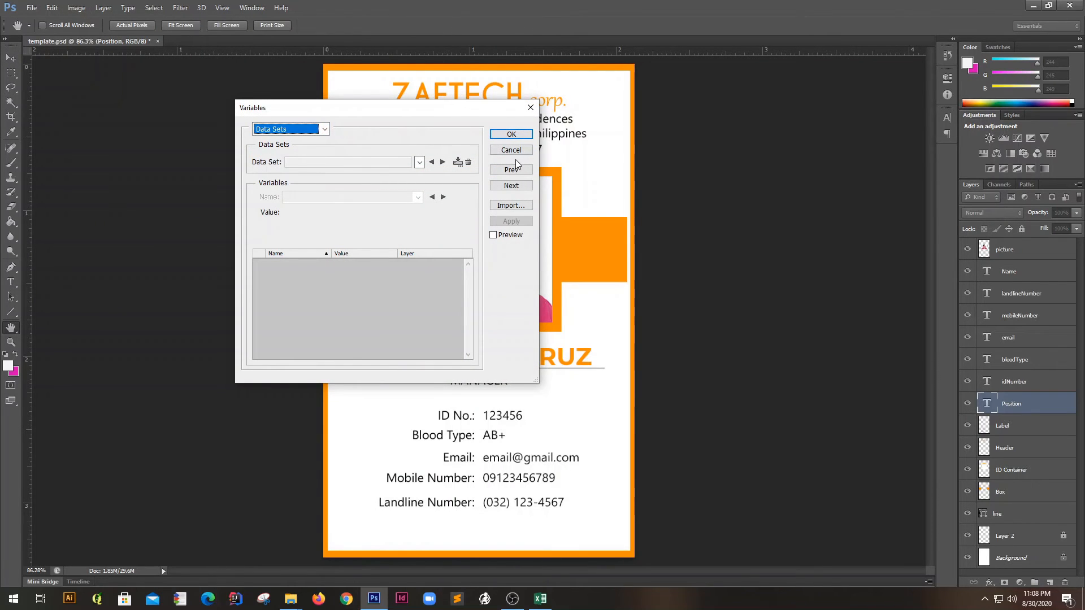
pyautogui.click(291, 129)
pyautogui.click(294, 139)
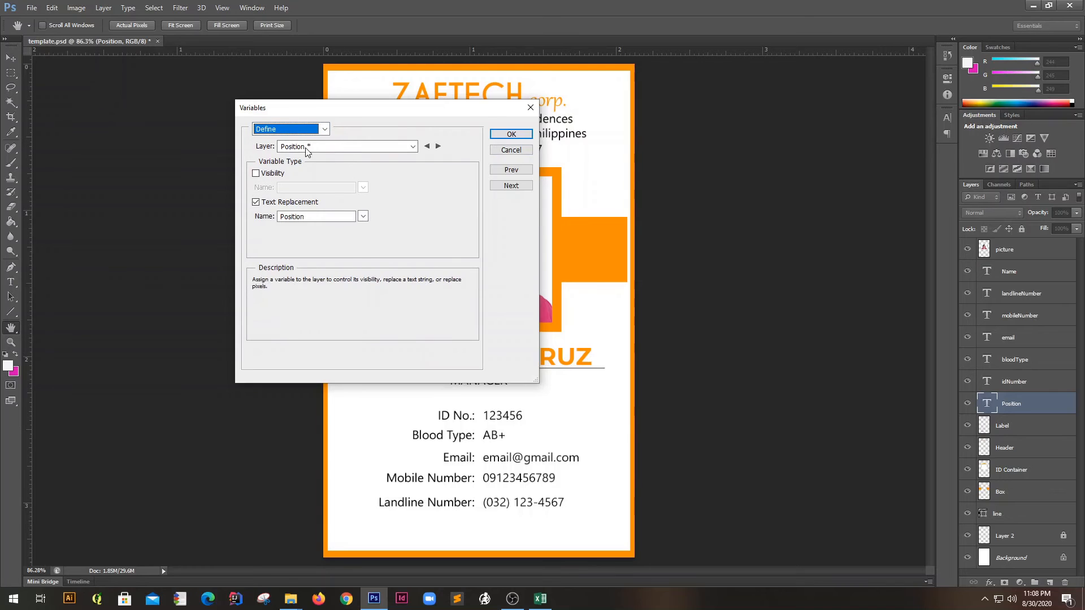
pyautogui.click(413, 146)
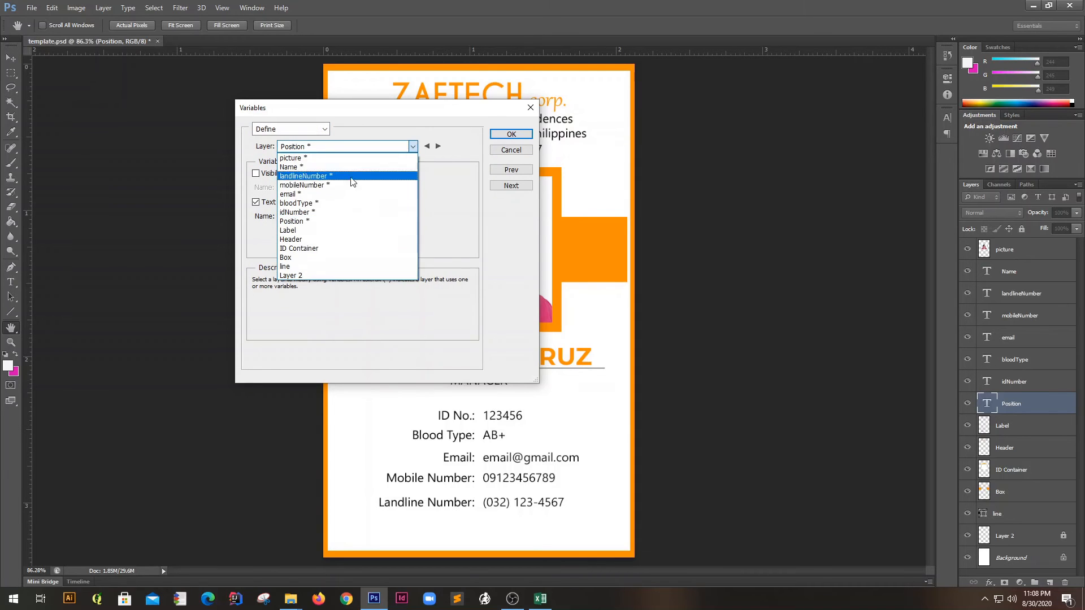
pyautogui.click(318, 184)
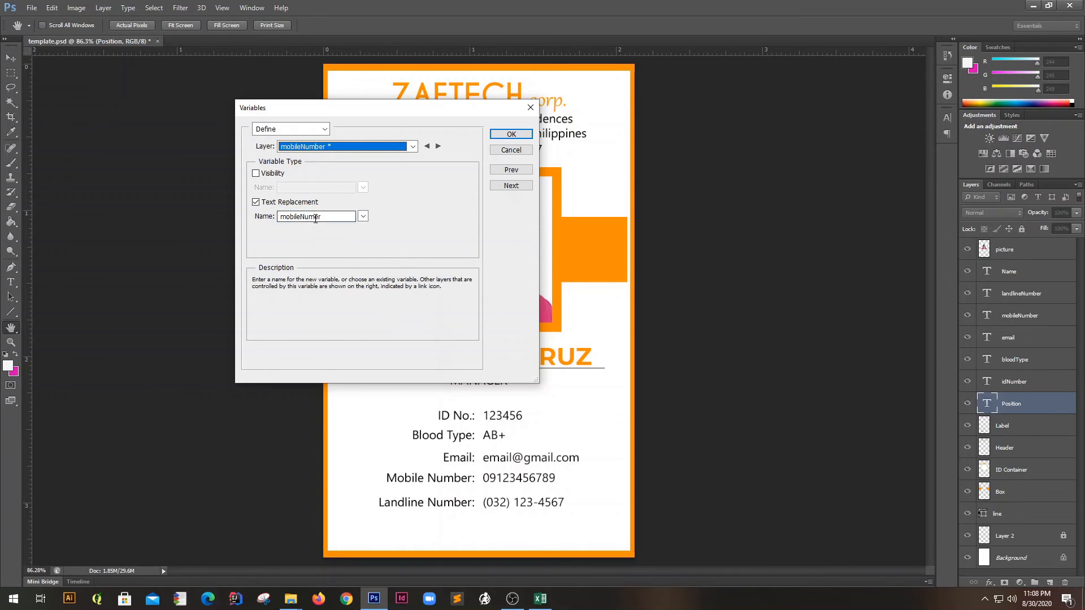
pyautogui.click(320, 216)
pyautogui.write('b')
pyautogui.moveTo(280, 217); pyautogui.dragTo(423, 216)
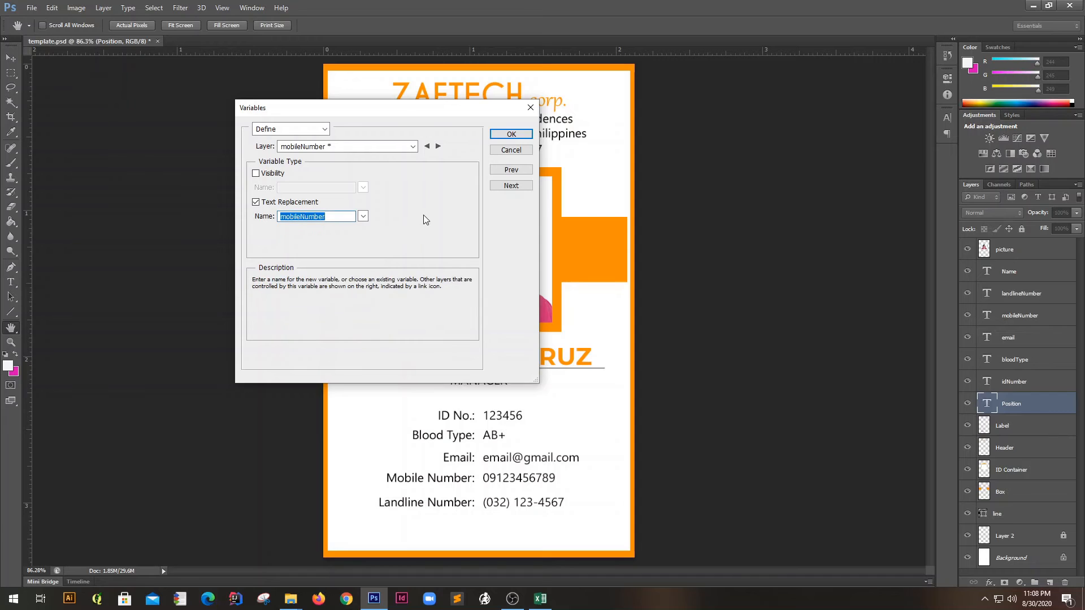
pyautogui.click(510, 135)
# Step: Import database.txt from the photoshop folder as the template's data sets, with automatic encoding and existing data sets replaced
pyautogui.click(76, 7)
pyautogui.moveTo(113, 196)
pyautogui.click(216, 209)
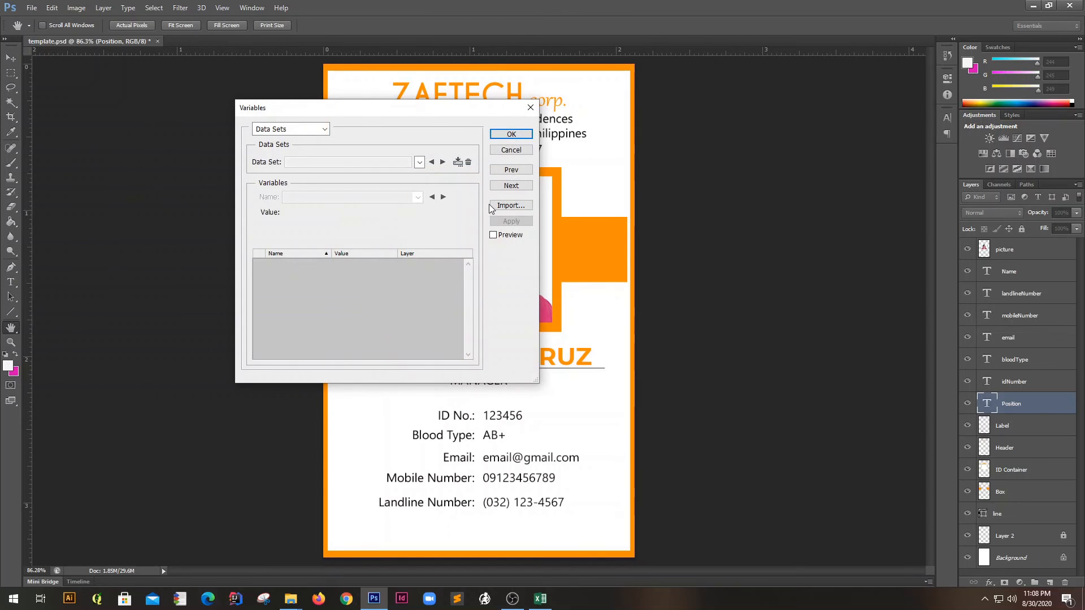
pyautogui.click(510, 205)
pyautogui.click(280, 171)
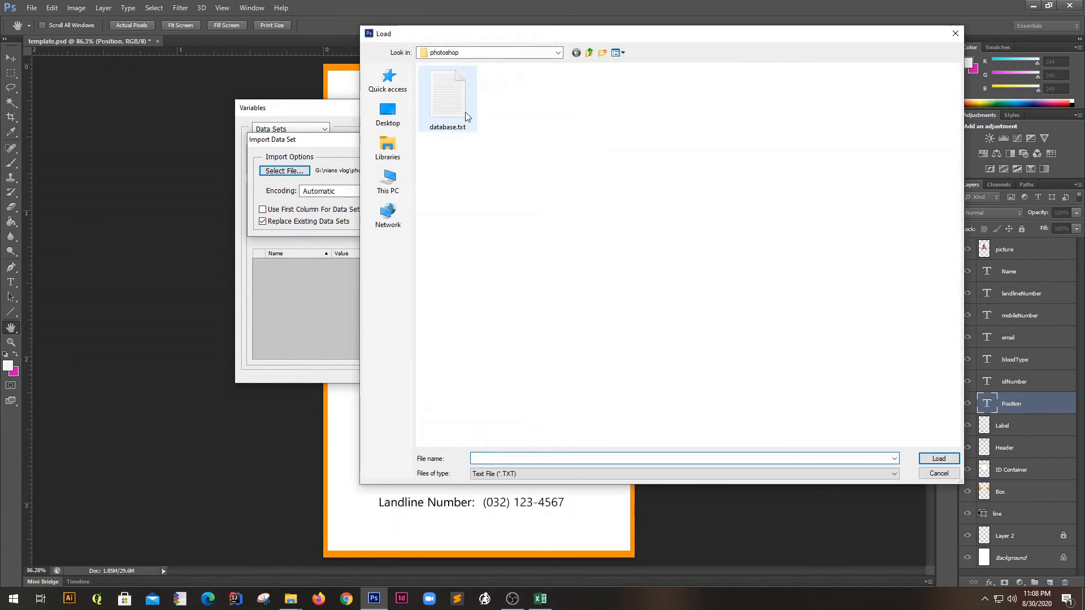
pyautogui.doubleClick(448, 99)
pyautogui.click(506, 163)
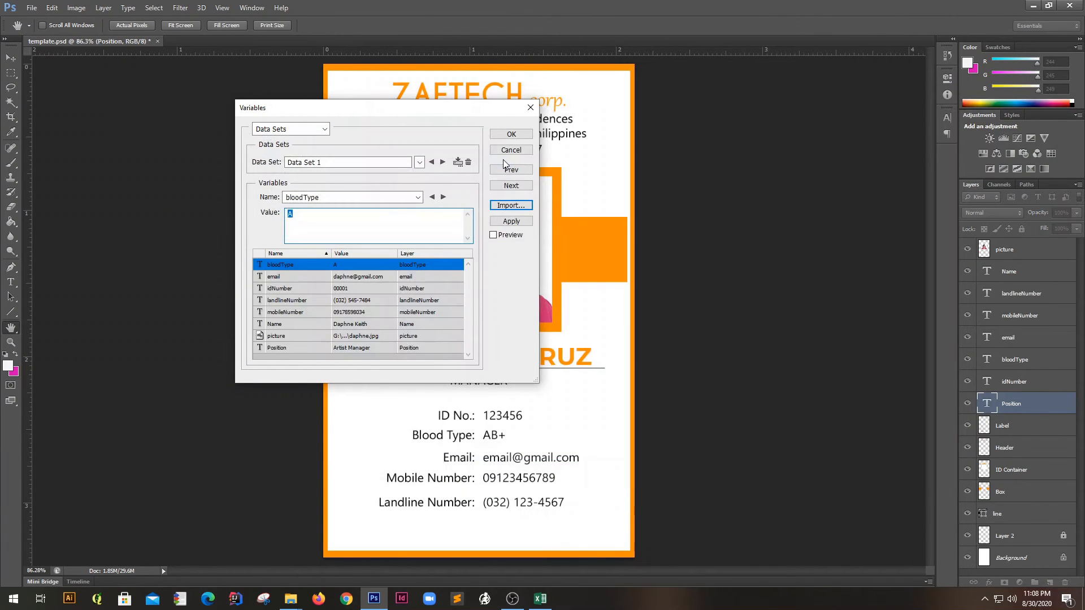
# Step: Accept the imported data sets in the Variables settings and save the template document
pyautogui.moveTo(454, 117); pyautogui.dragTo(553, 106)
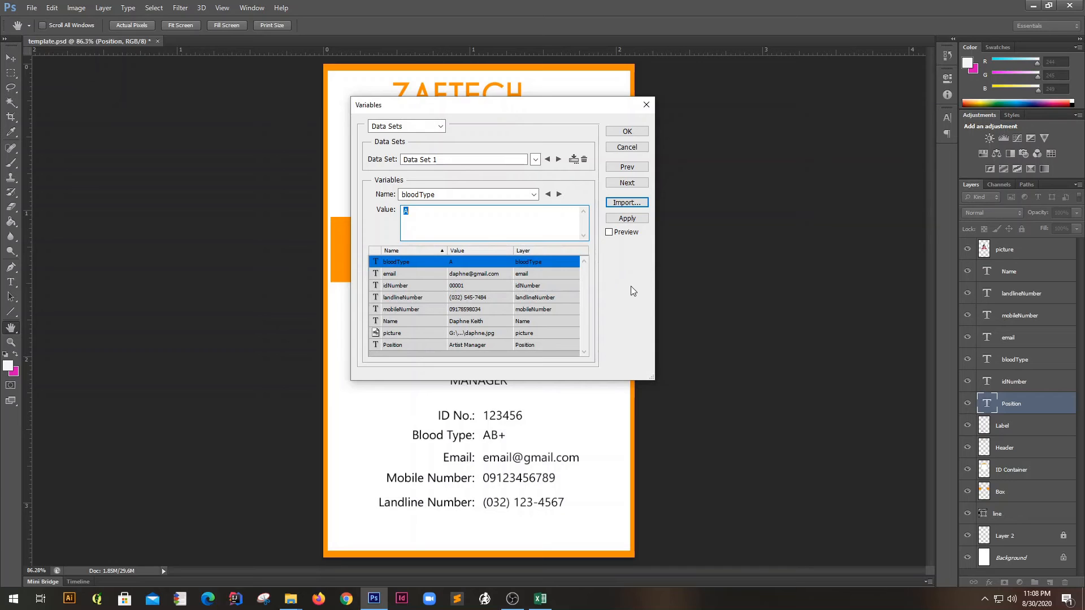
pyautogui.click(627, 132)
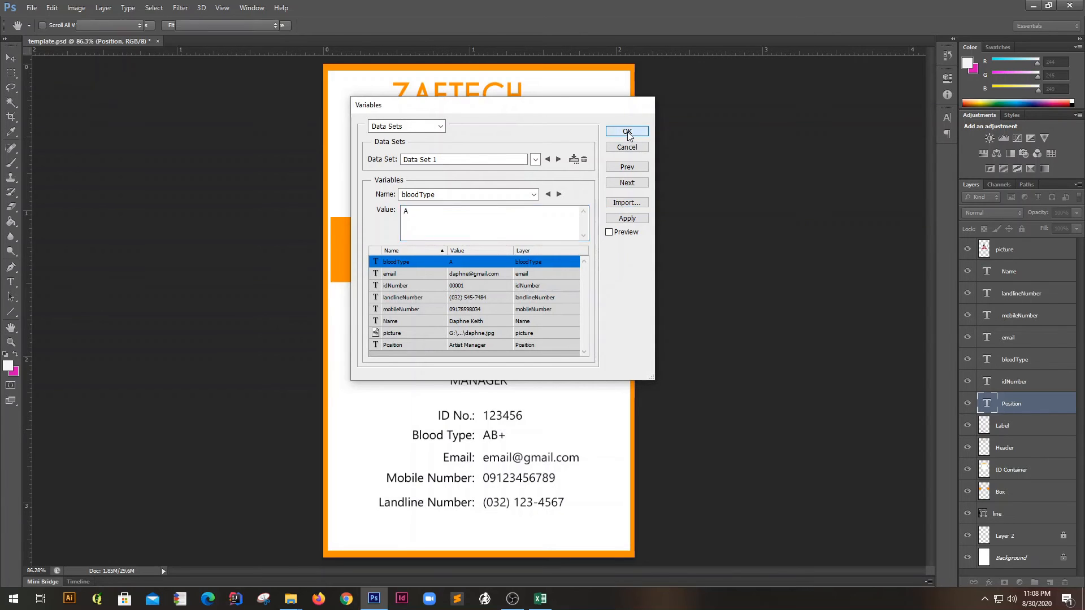
pyautogui.click(699, 157)
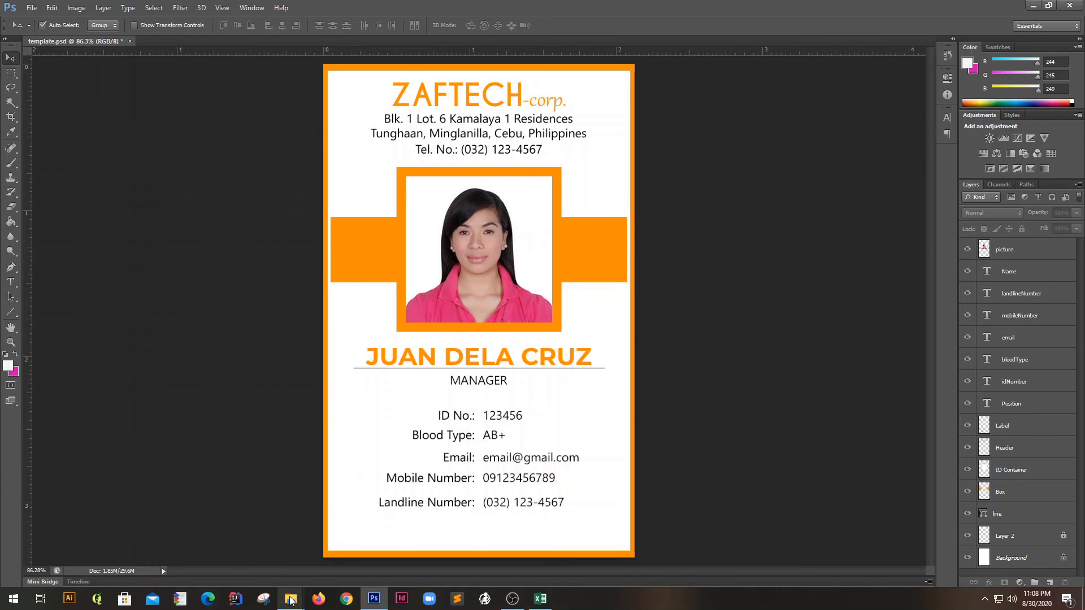
pyautogui.moveTo(293, 604)
pyautogui.click(329, 557)
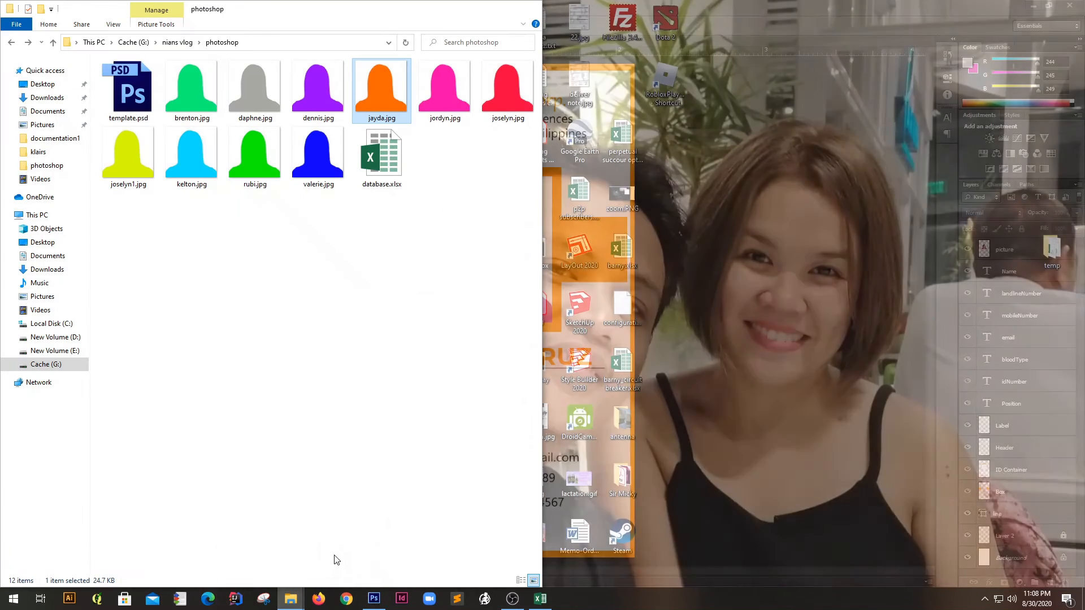
pyautogui.click(477, 10)
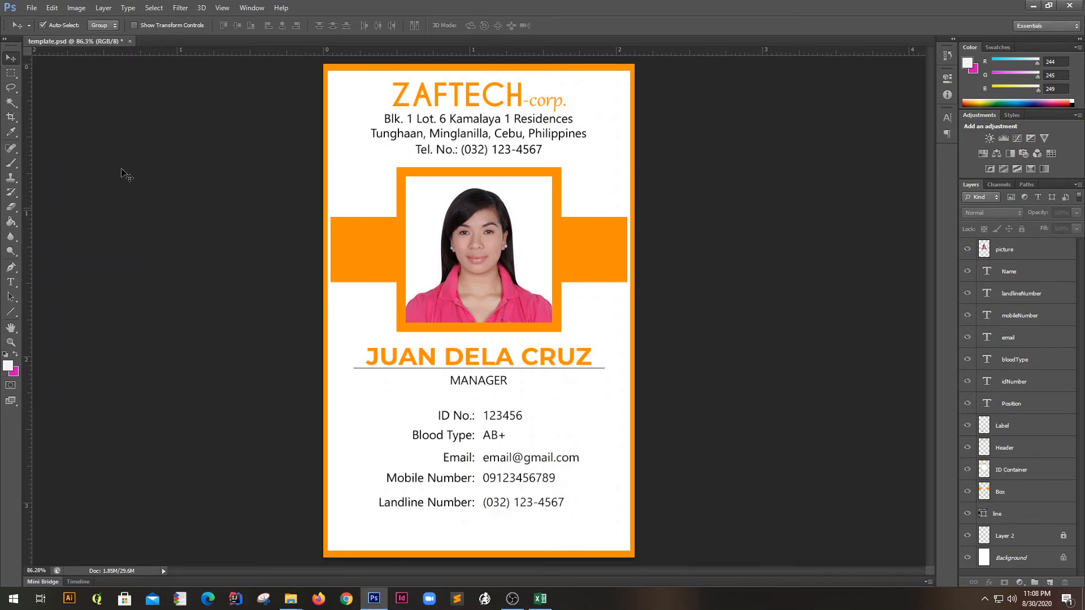
pyautogui.hotkey('ctrl', 's')
# Step: Start exporting the template's data sets as files
pyautogui.click(31, 8)
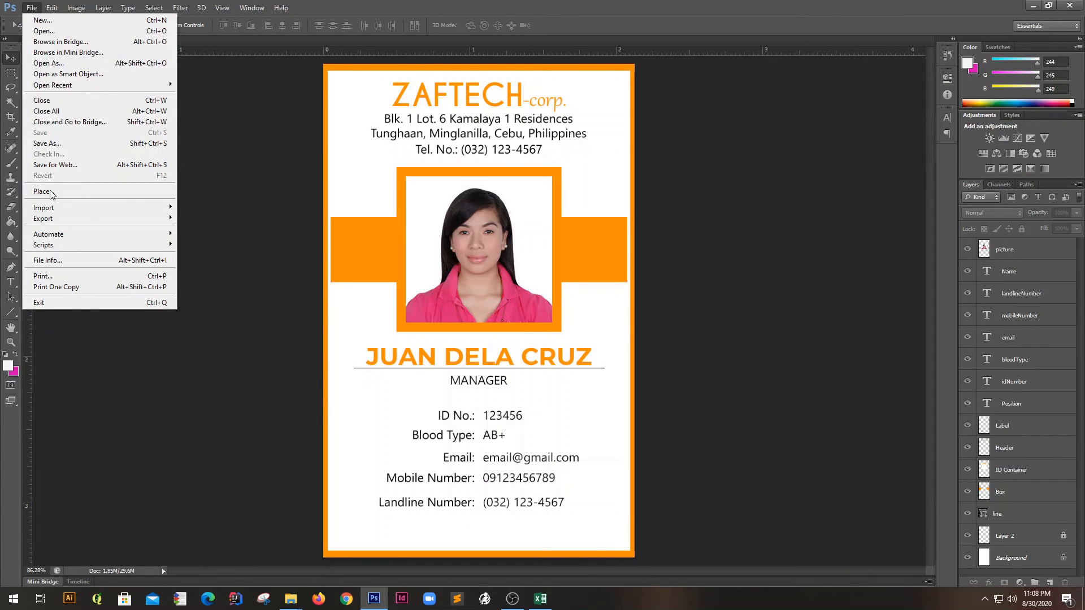
pyautogui.moveTo(64, 222)
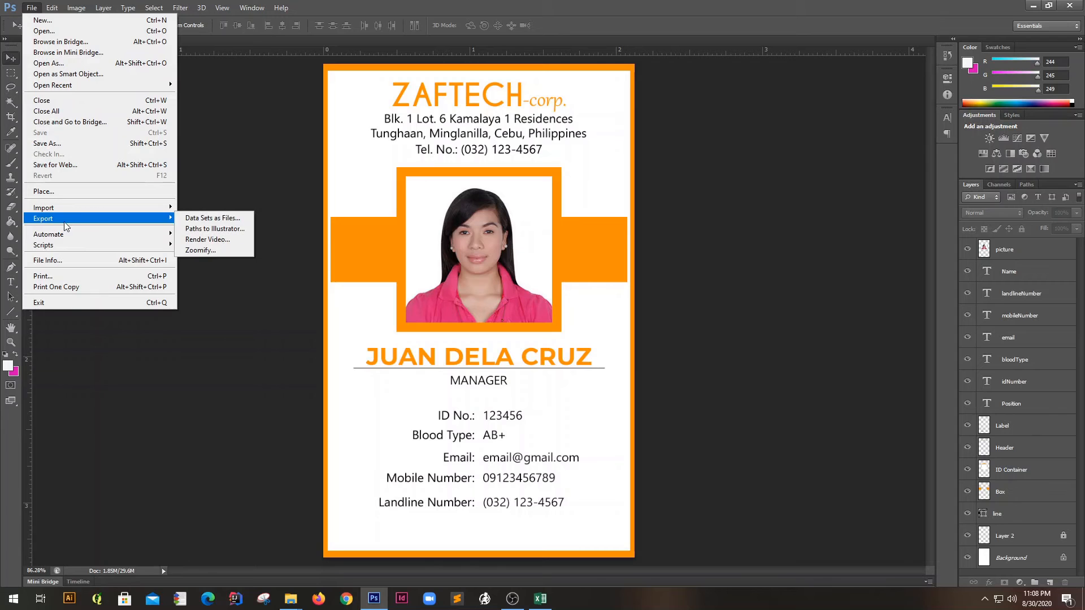
pyautogui.click(211, 220)
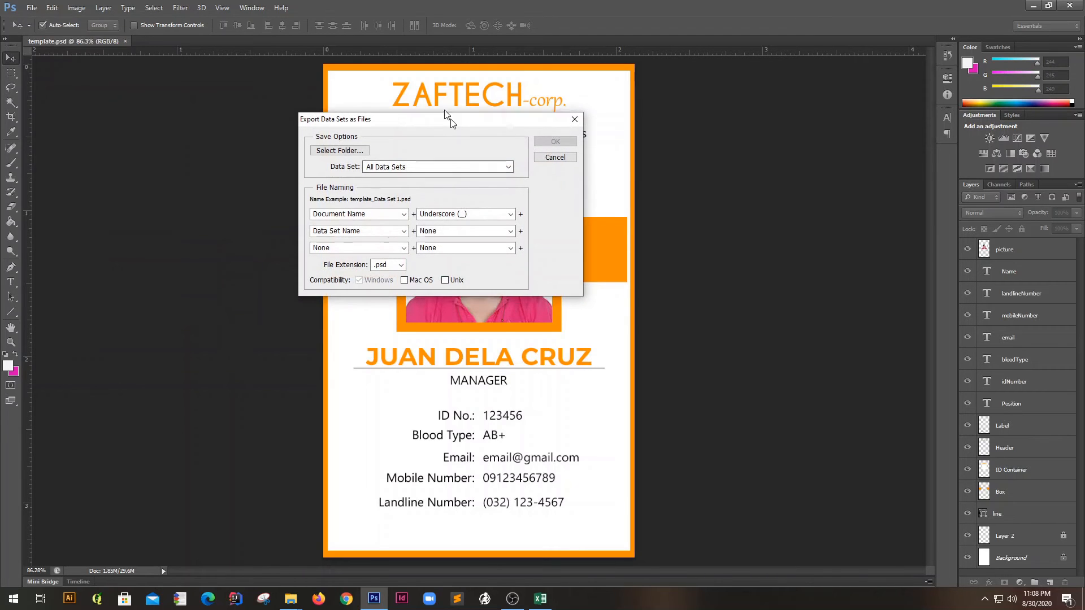
pyautogui.moveTo(447, 116); pyautogui.dragTo(385, 75)
# Step: Review the employee records in rows 2 to 11 of the database spreadsheet
pyautogui.click(540, 598)
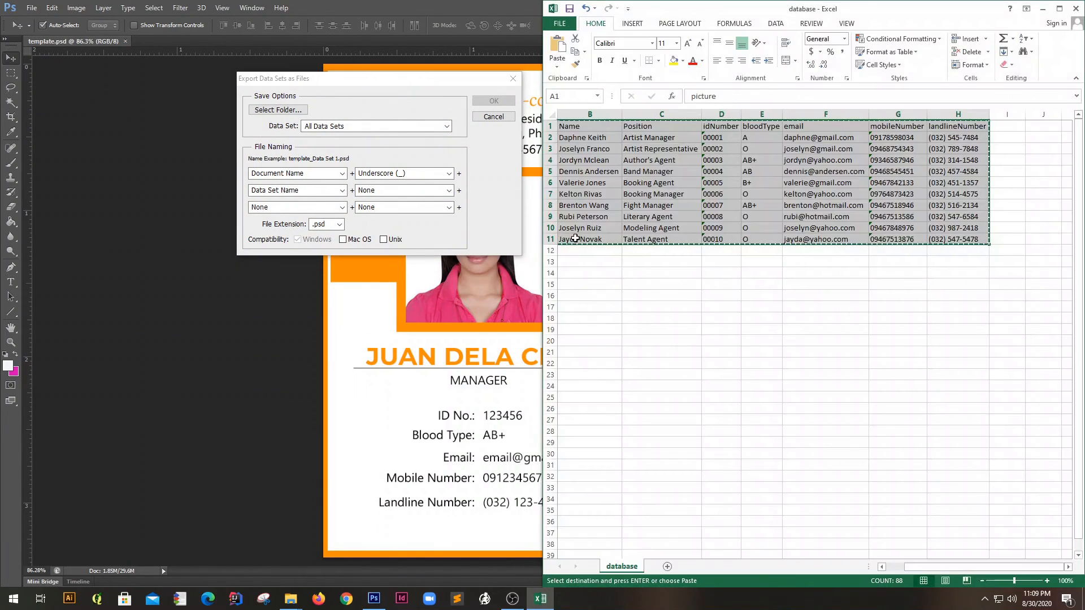
pyautogui.click(577, 217)
pyautogui.hscroll(-2, 750, 544)
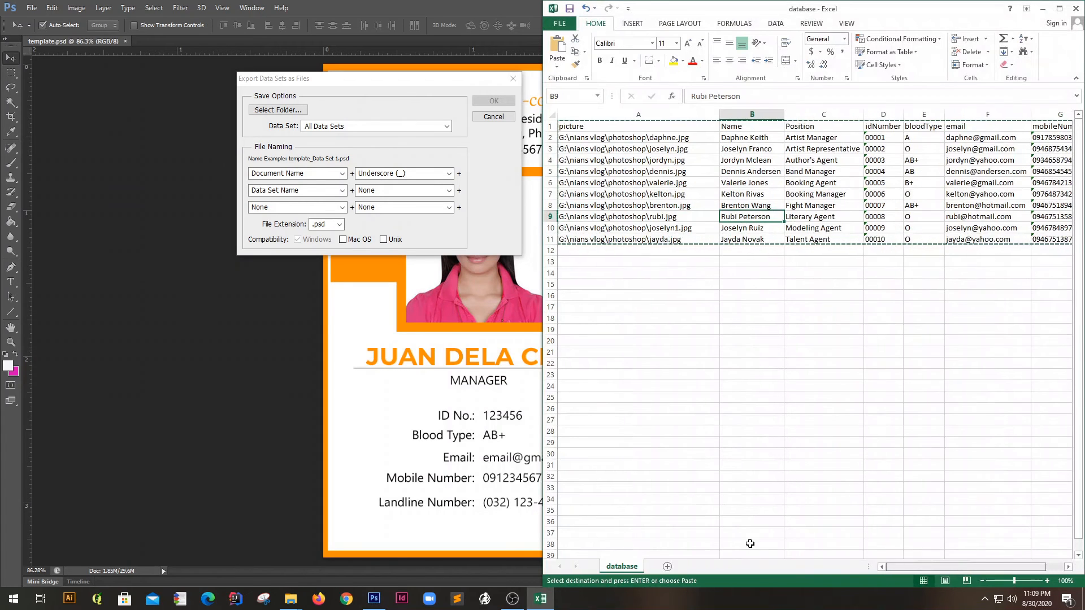
pyautogui.moveTo(551, 239); pyautogui.dragTo(552, 137)
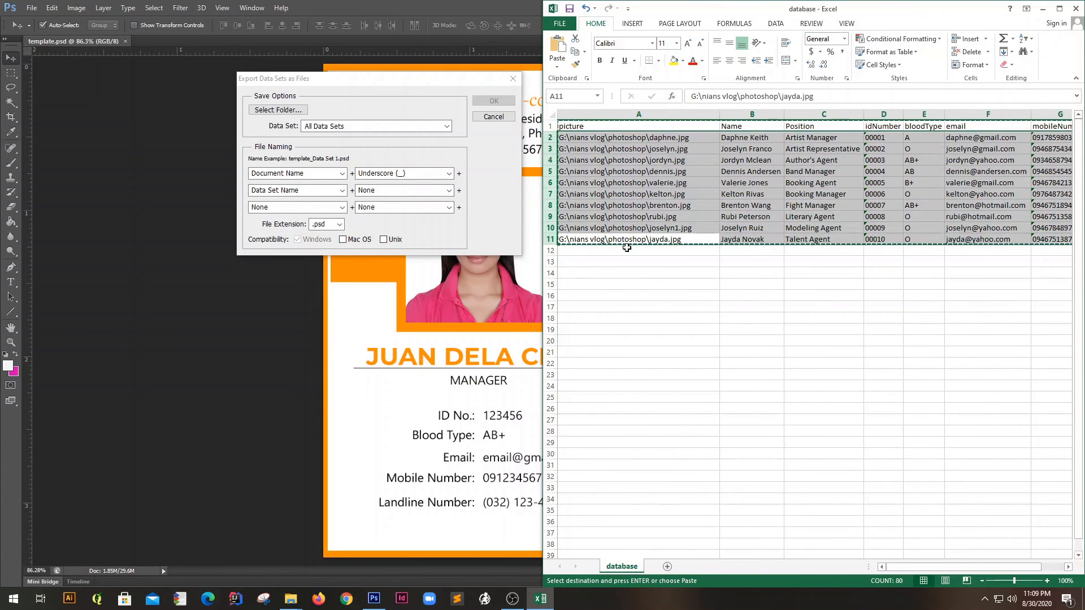
pyautogui.click(631, 296)
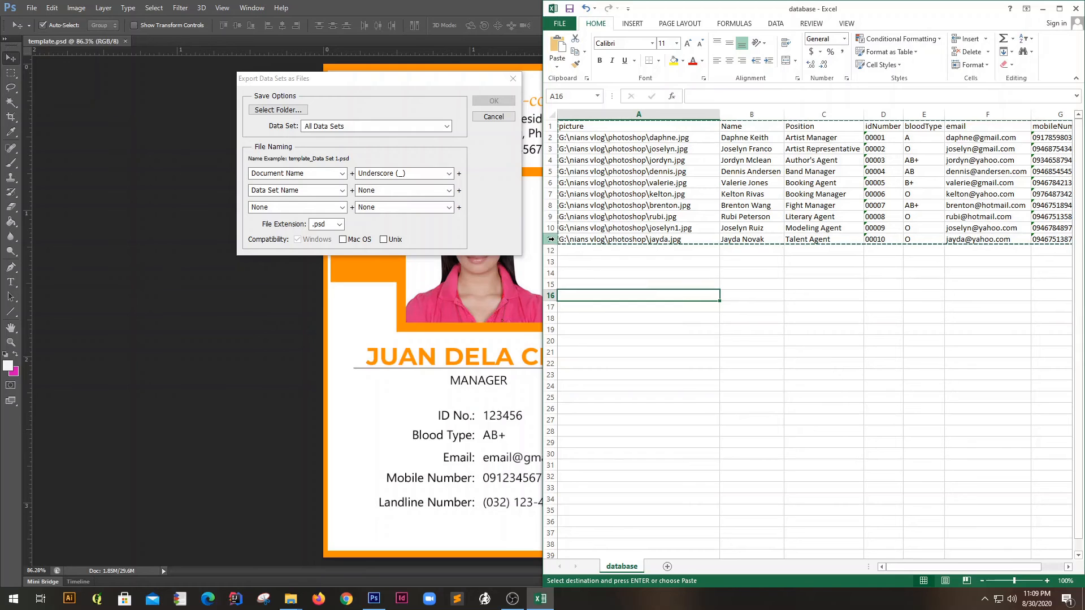
pyautogui.click(550, 241)
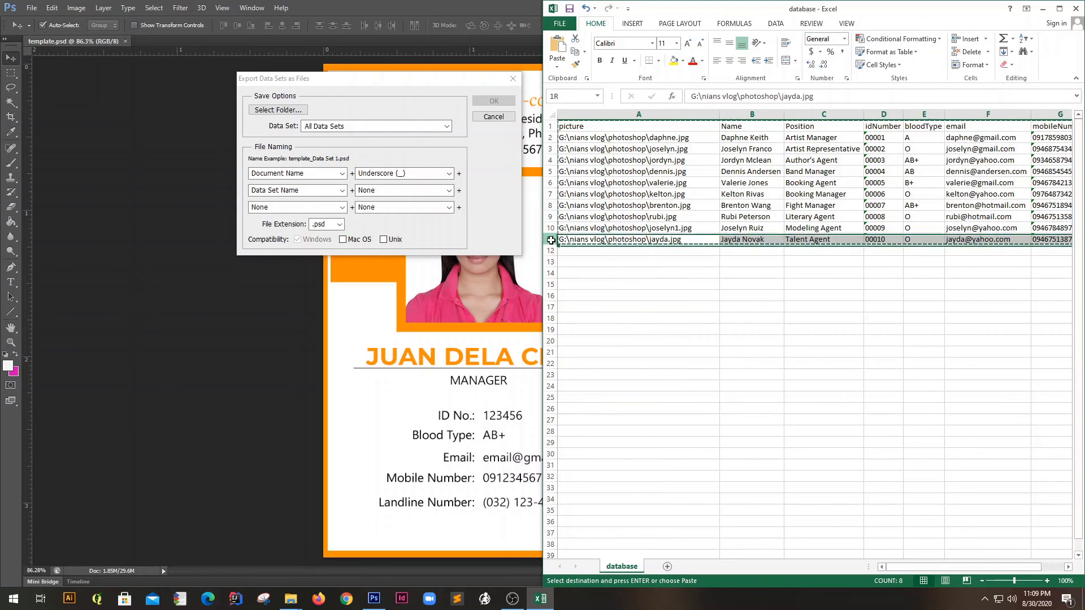
pyautogui.click(628, 318)
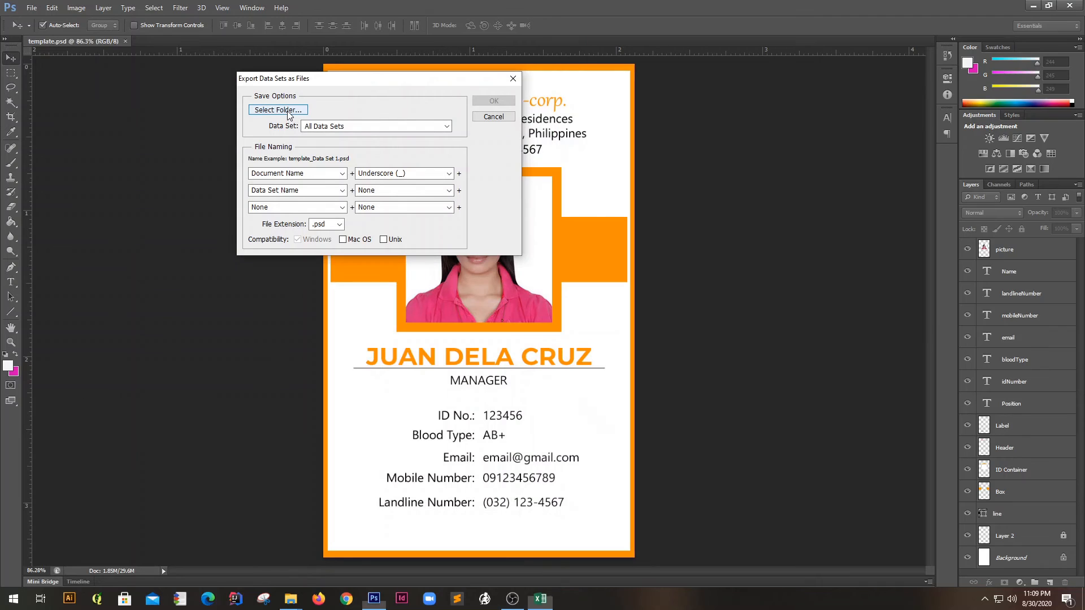
# Step: Begin choosing the export destination, then create a folder named Datasets inside the photoshop folder and open it
pyautogui.click(289, 113)
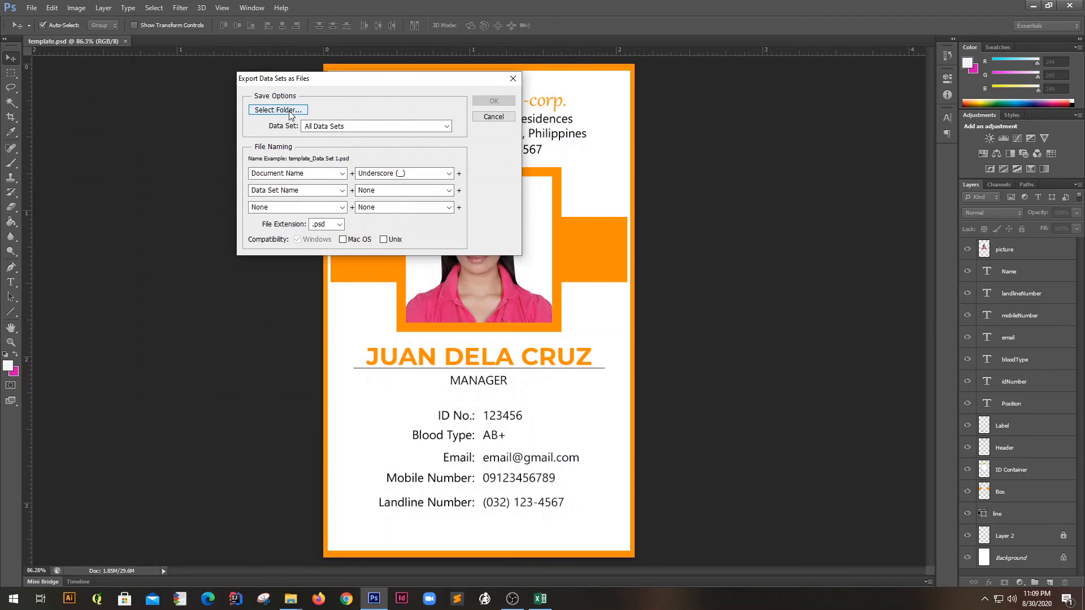
pyautogui.moveTo(322, 79); pyautogui.dragTo(474, 135)
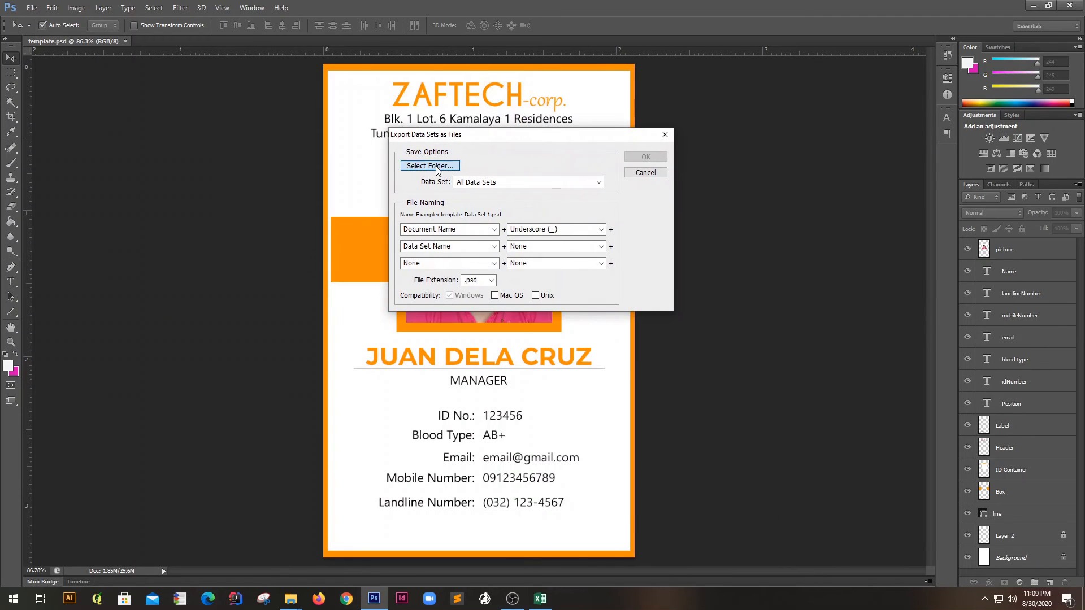
pyautogui.click(436, 168)
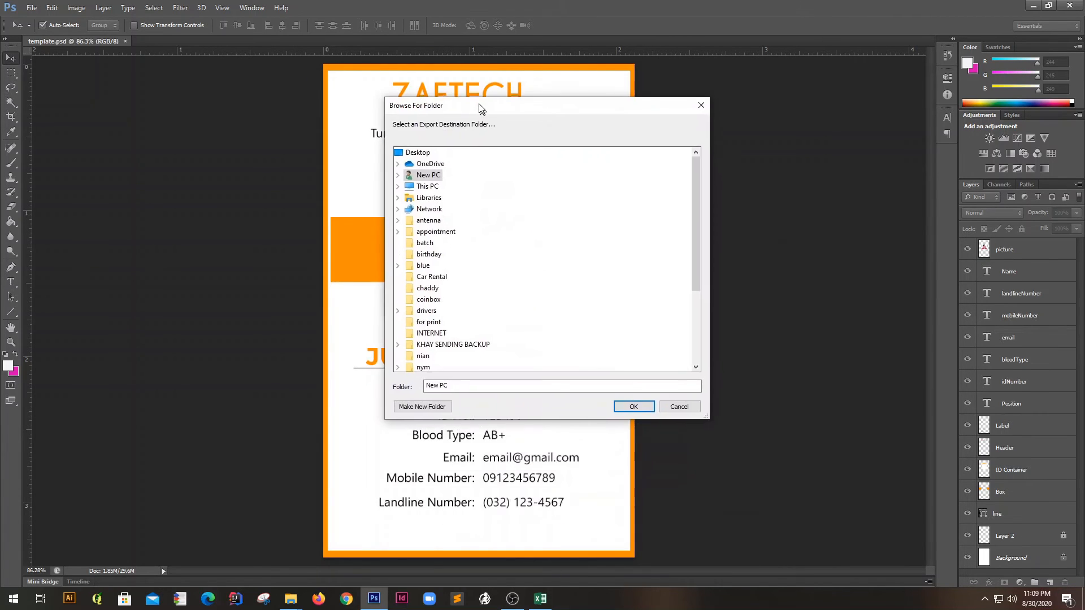
pyautogui.click(291, 599)
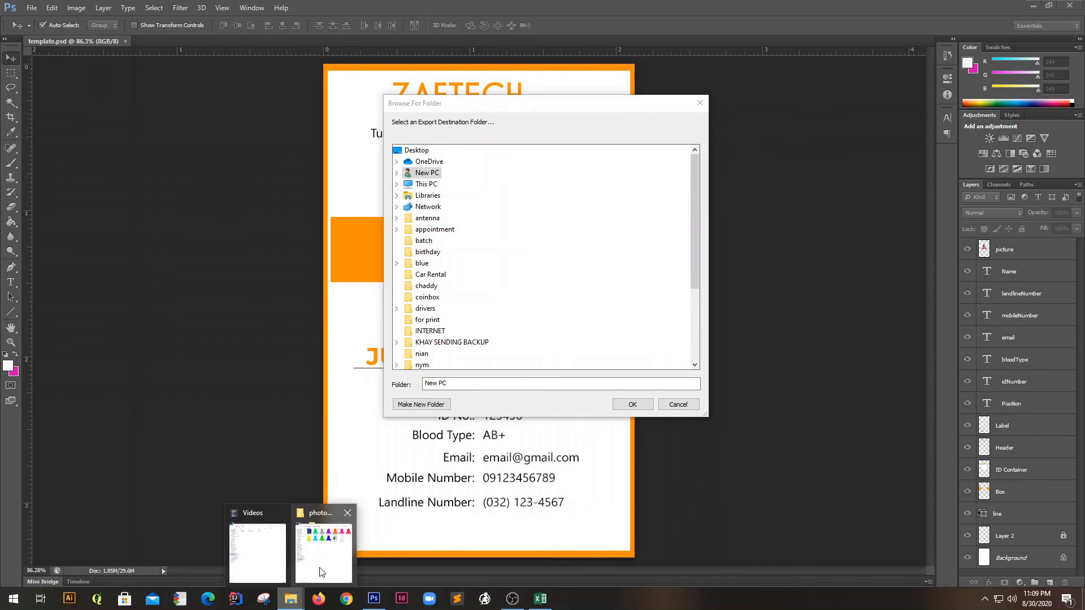
pyautogui.click(331, 553)
pyautogui.rightClick(343, 216)
pyautogui.click(382, 258)
pyautogui.hotkey('ctrl', 'shift', 'n')
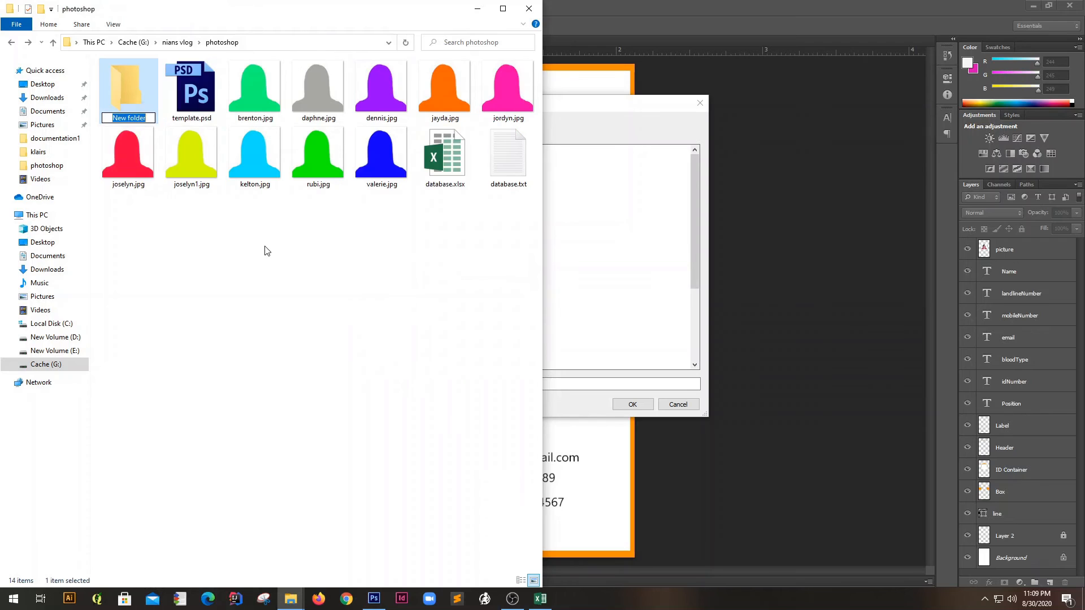
pyautogui.write('Datasets')
pyautogui.press('Return')
pyautogui.press('Return')
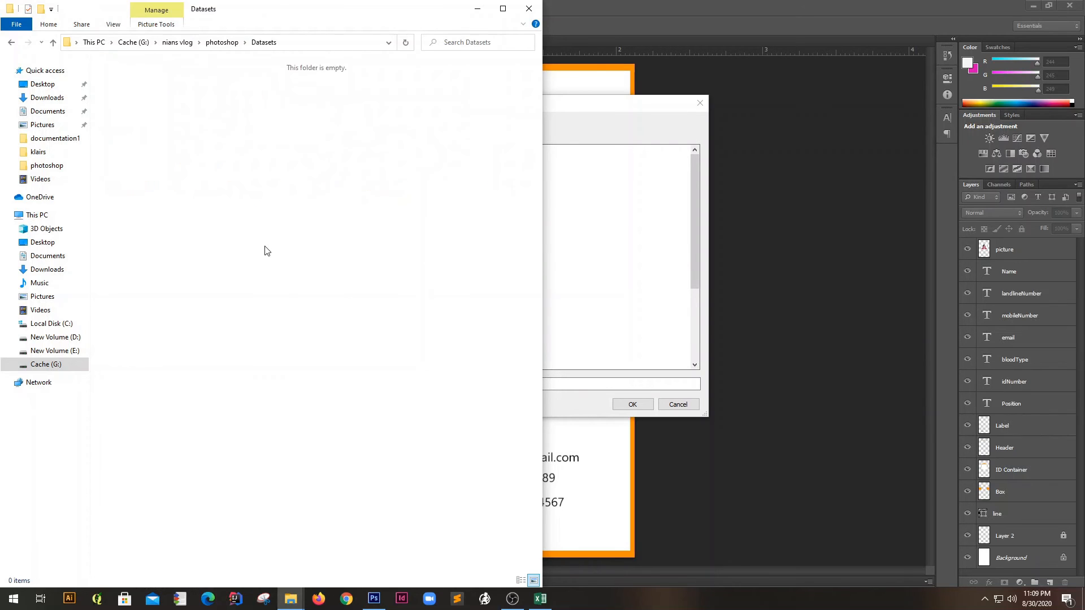
# Step: Set the export destination to G:\nians vlog\photoshop\Datasets using the folder's copied path, and export all data sets as .psd files
pyautogui.click(319, 41)
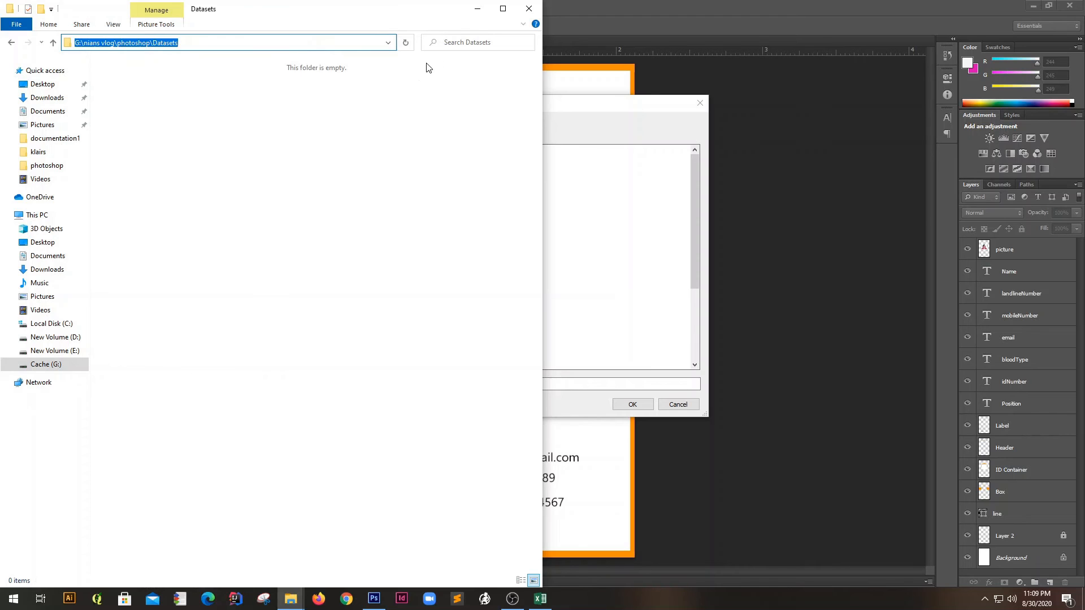
pyautogui.click(477, 8)
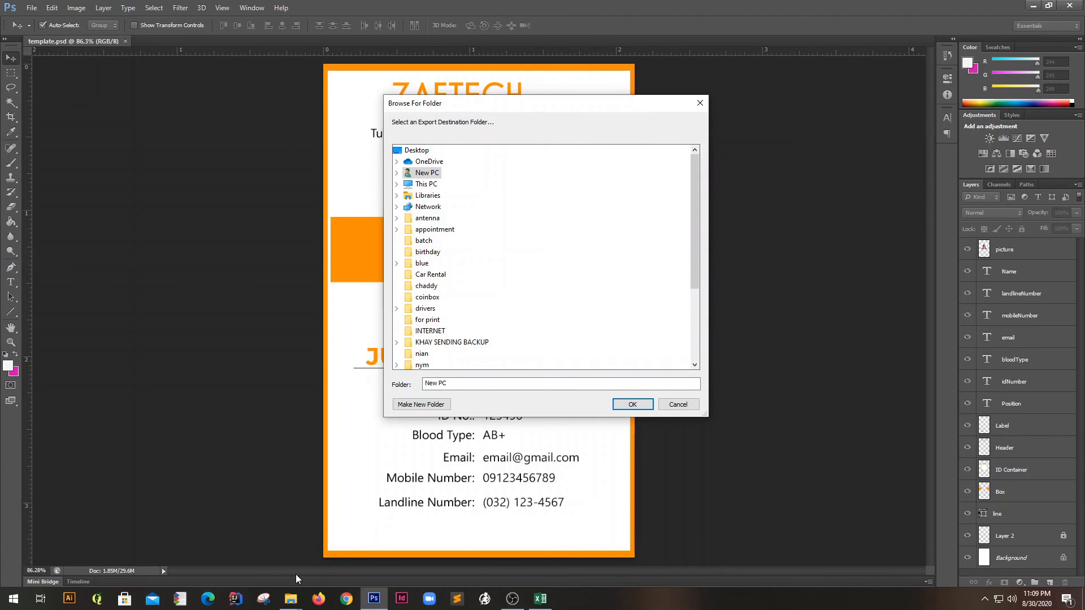
pyautogui.moveTo(293, 596)
pyautogui.click(308, 557)
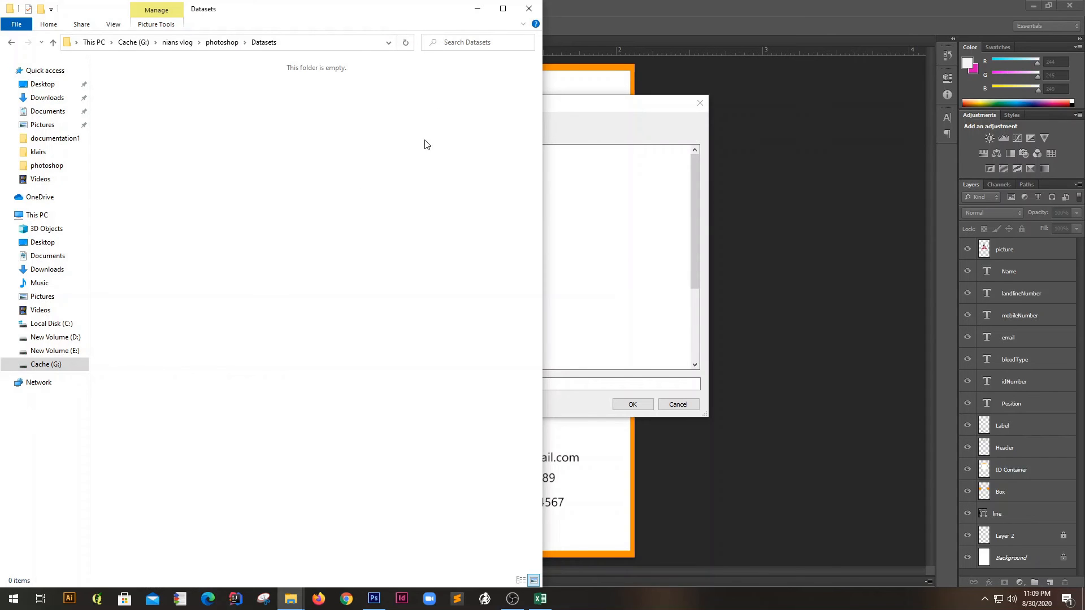
pyautogui.click(477, 9)
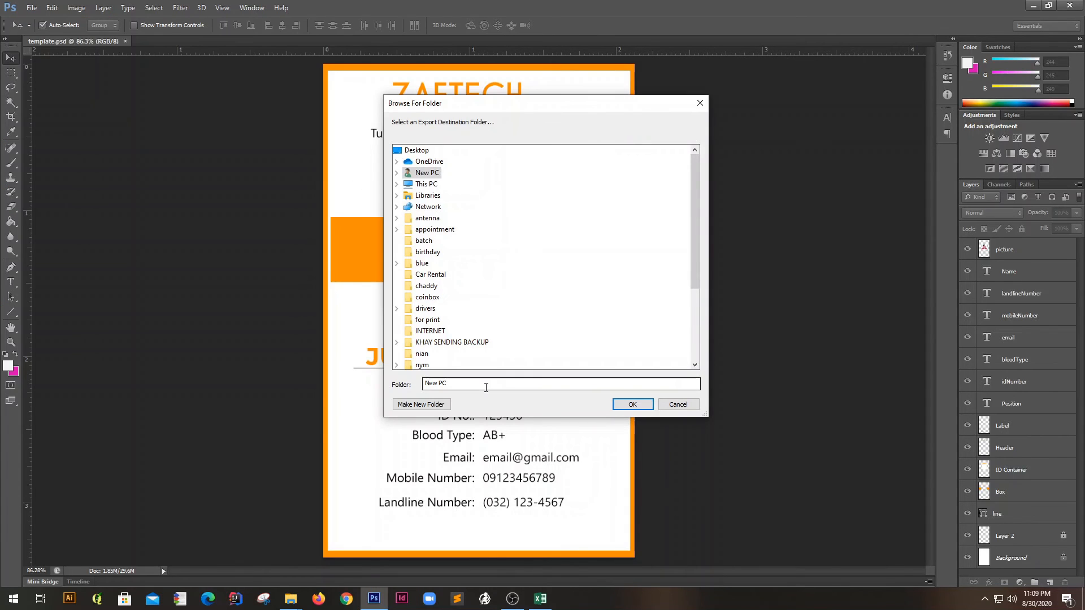
pyautogui.moveTo(291, 598)
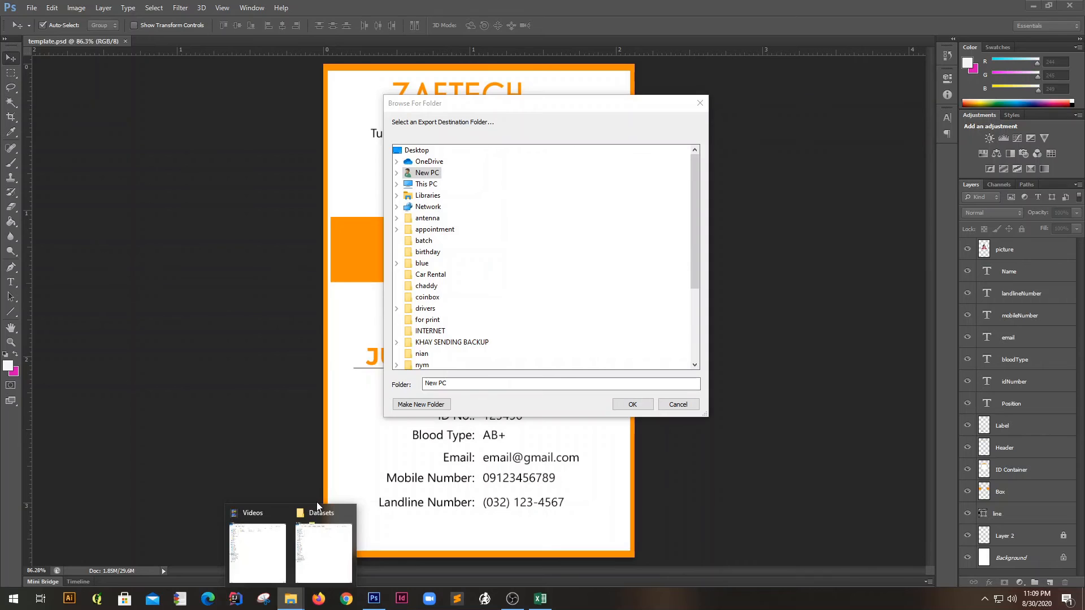
pyautogui.click(322, 551)
pyautogui.click(376, 42)
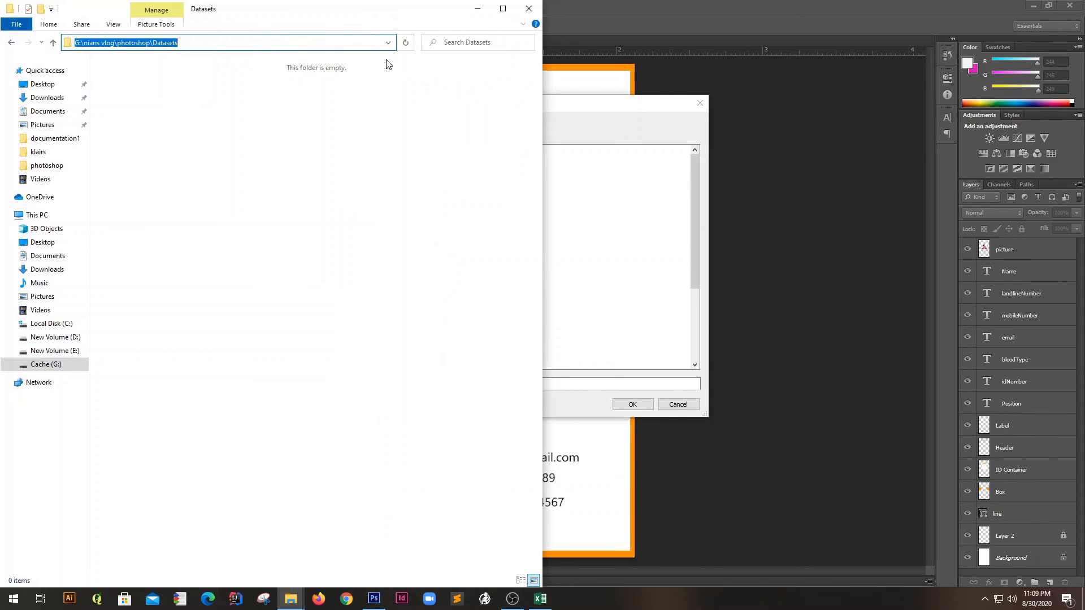
pyautogui.click(477, 8)
pyautogui.tripleClick(441, 383)
pyautogui.hotkey('ctrl', 'v')
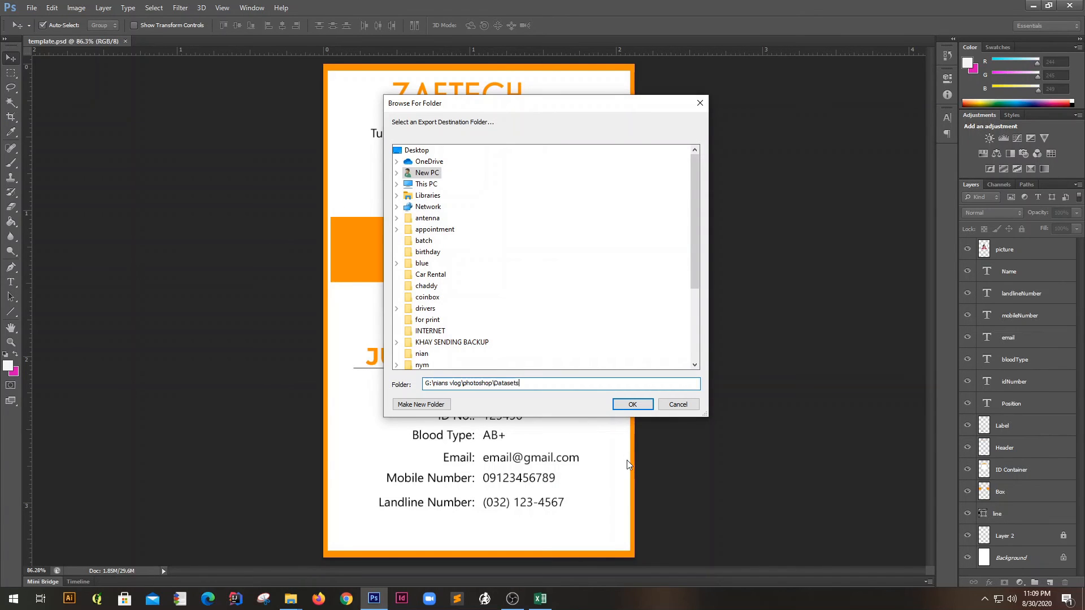
pyautogui.click(631, 404)
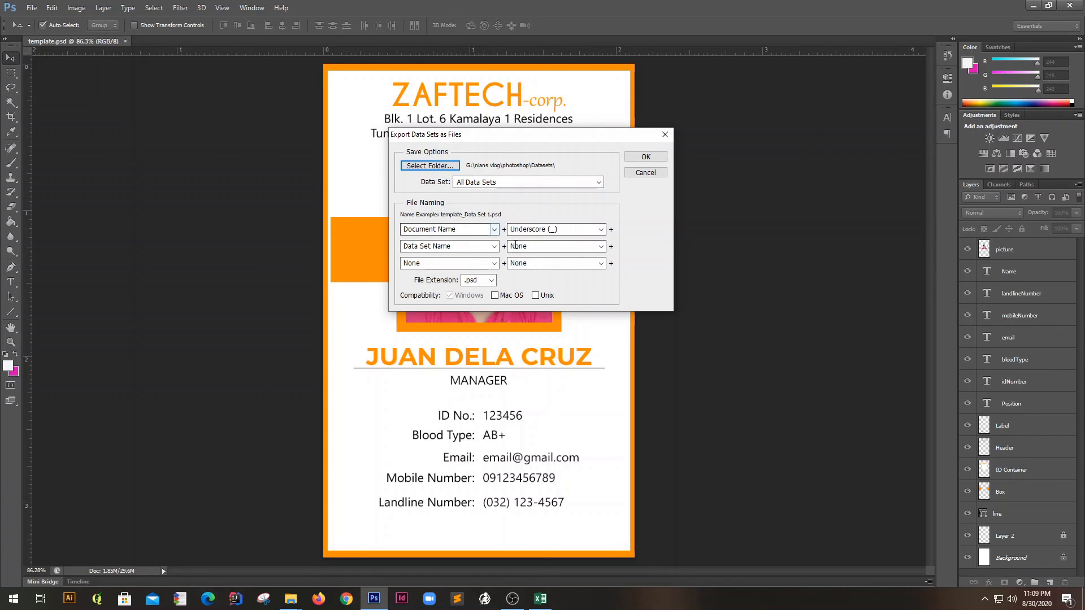
pyautogui.click(642, 160)
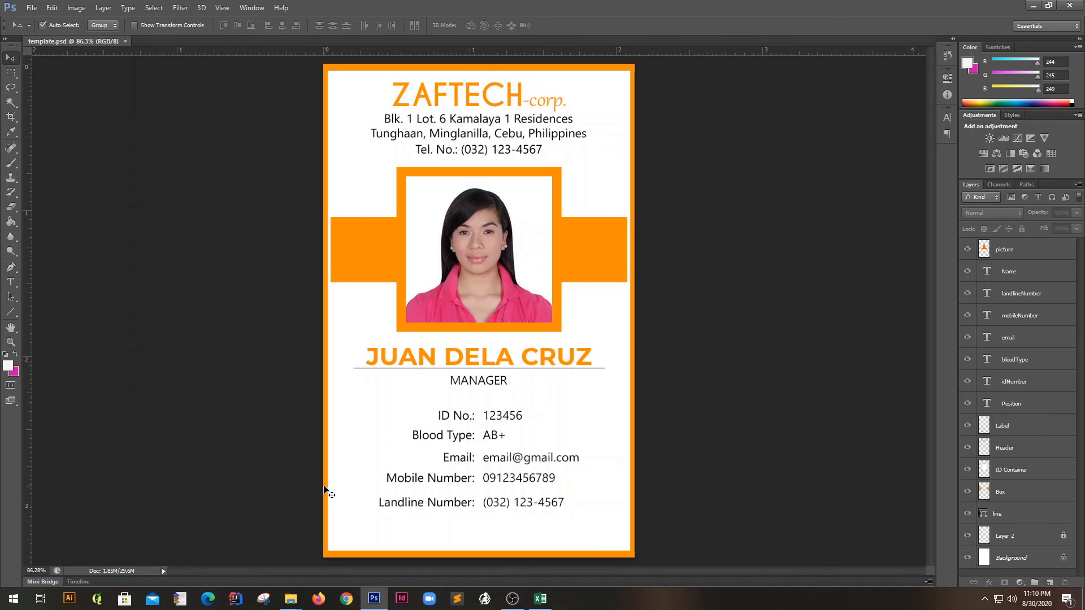
# Step: Check the exported template PSD files in the Datasets folder, refreshing its contents
pyautogui.moveTo(293, 604)
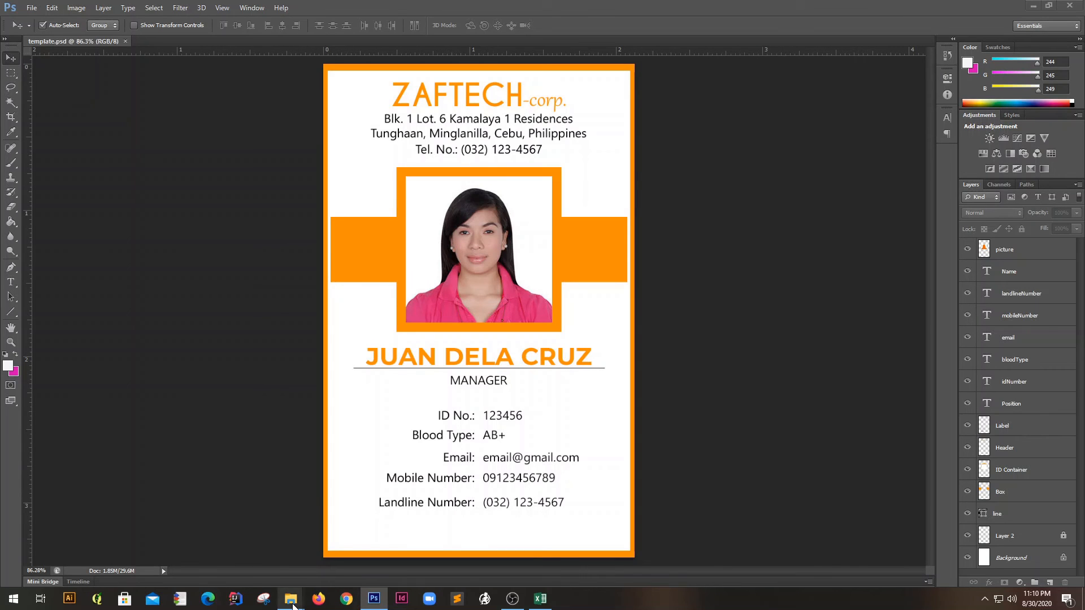
pyautogui.moveTo(319, 582)
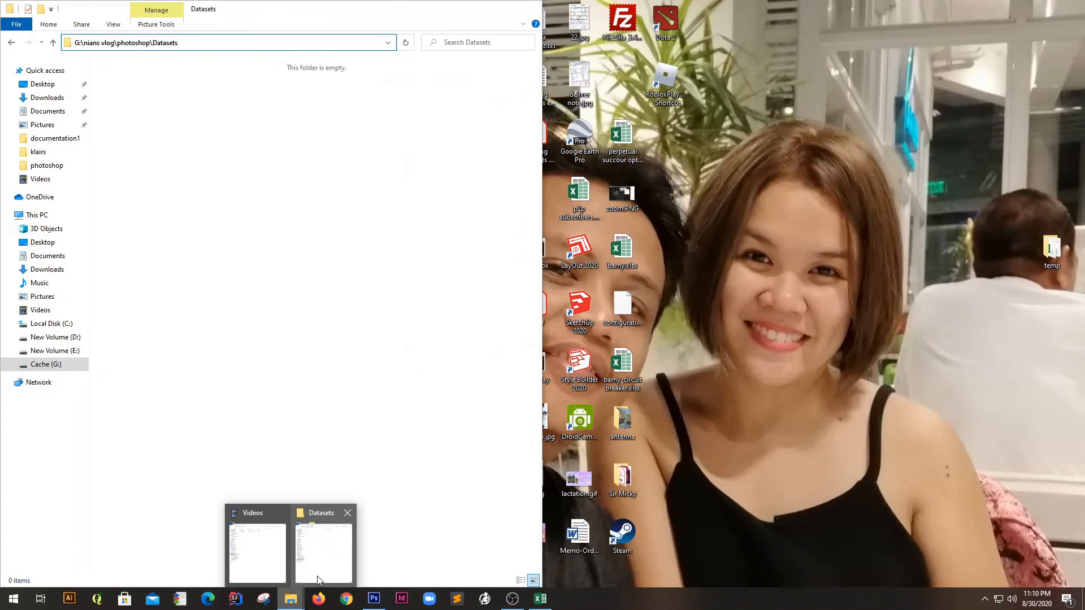
pyautogui.click(326, 564)
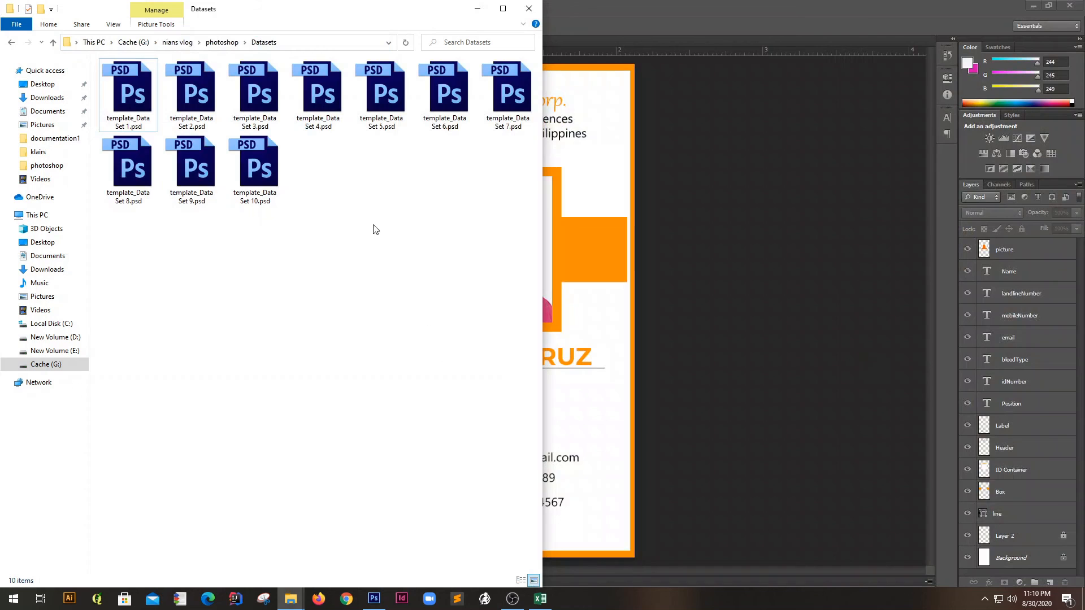
pyautogui.rightClick(372, 210)
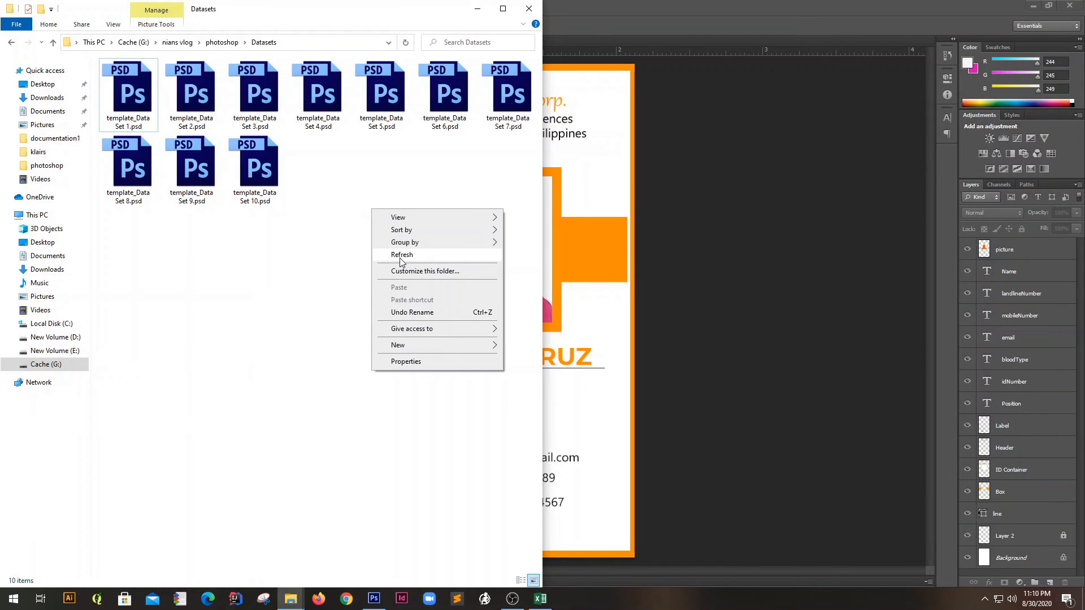
pyautogui.click(402, 260)
pyautogui.rightClick(353, 167)
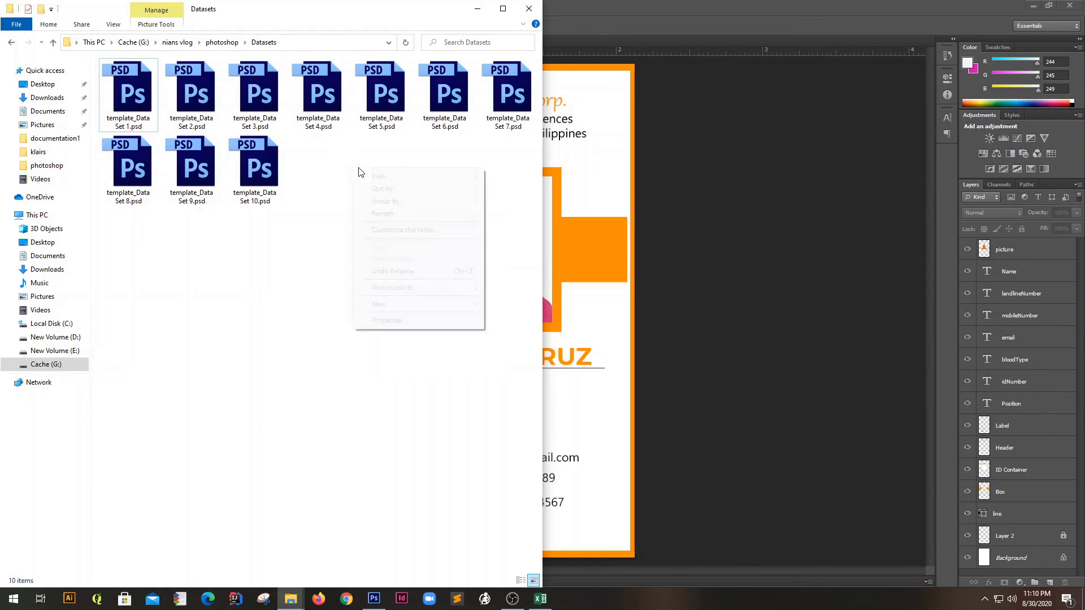
pyautogui.click(373, 213)
pyautogui.rightClick(341, 166)
pyautogui.click(370, 208)
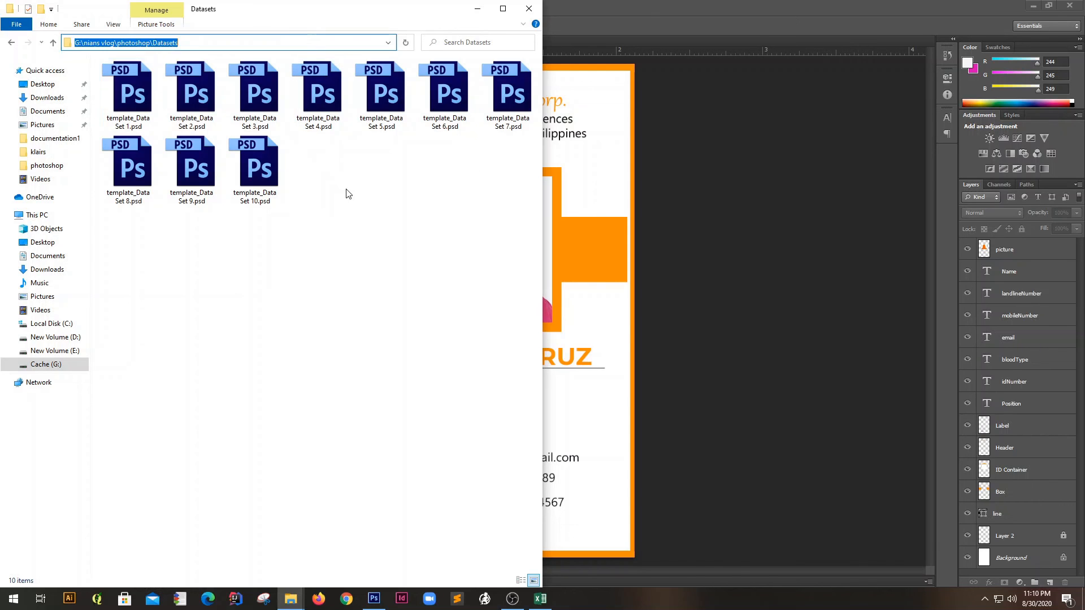
# Step: Switch from the Datasets folder back to Photoshop and close template.psd
pyautogui.hotkey('ctrl', 'a')
pyautogui.click(353, 195)
pyautogui.click(310, 44)
pyautogui.click(724, 278)
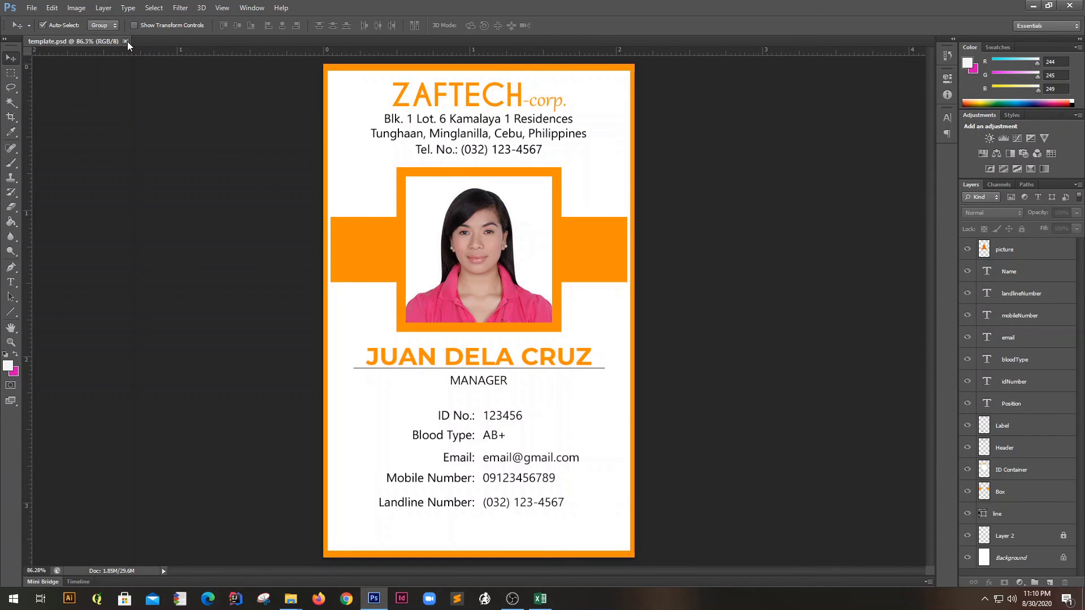
pyautogui.click(126, 41)
# Step: Open all ten exported files, template_Data Set 1.psd through template_Data Set 10.psd, from the Datasets folder
pyautogui.hotkey('ctrl', 'o')
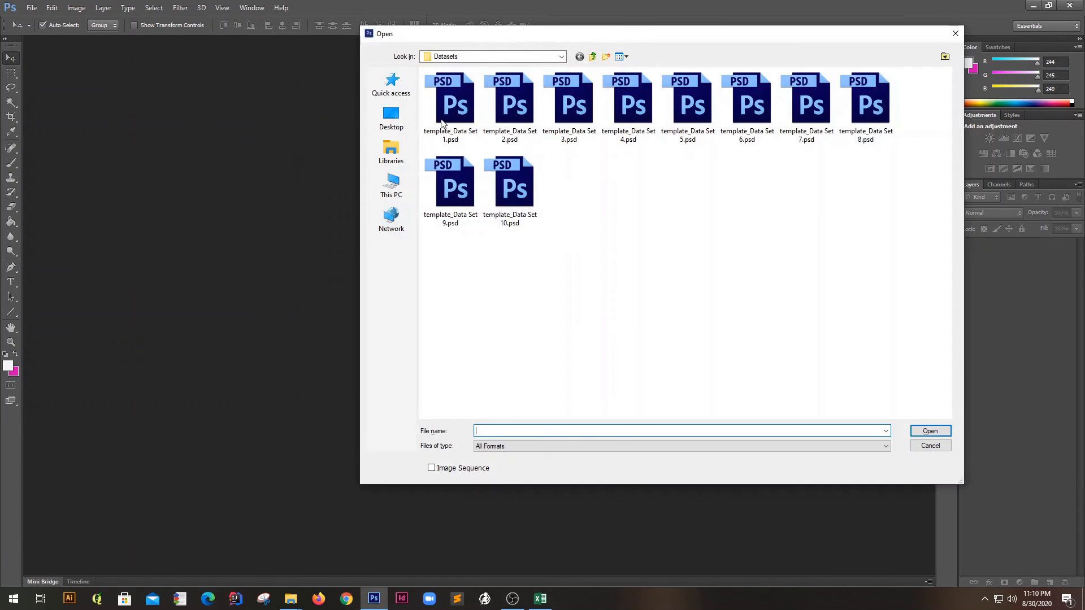
pyautogui.hotkey('ctrl', 'a')
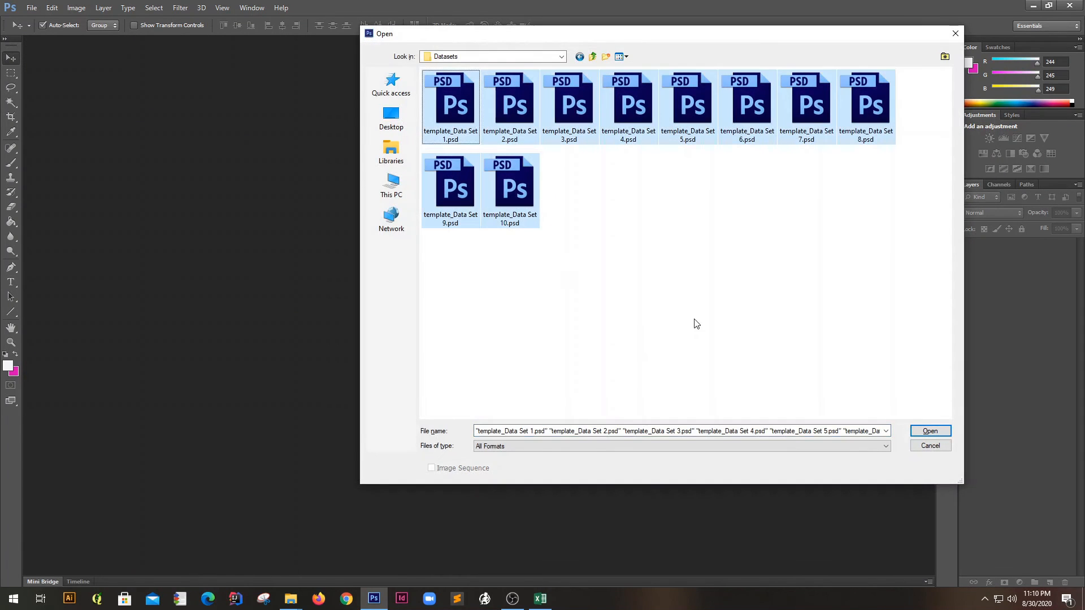
pyautogui.click(930, 431)
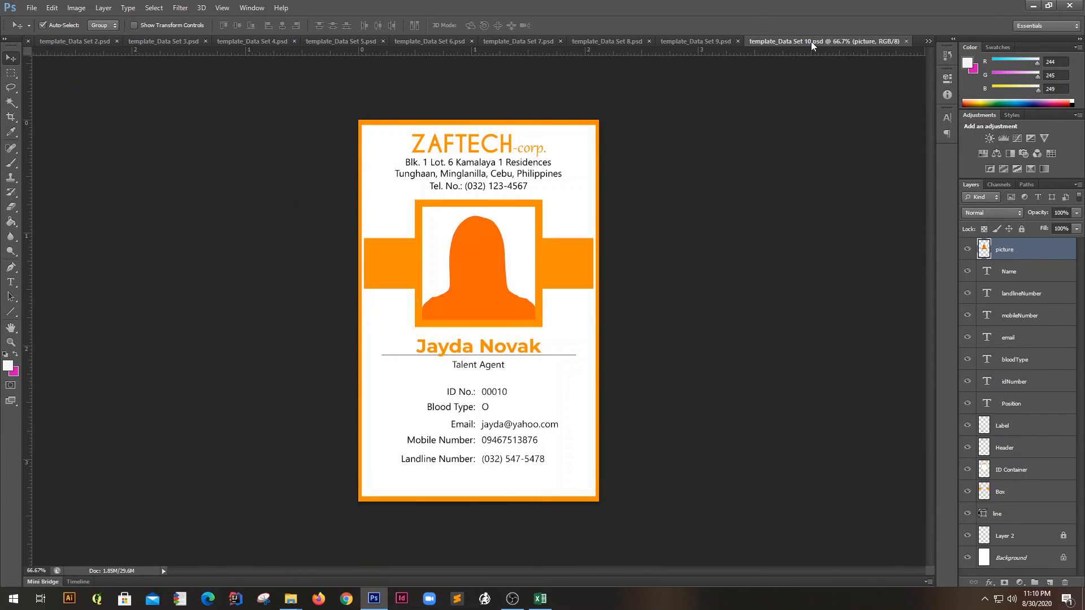
# Step: Compare the list of open data set documents with the employee records in the Excel database, and return to Photoshop
pyautogui.click(929, 42)
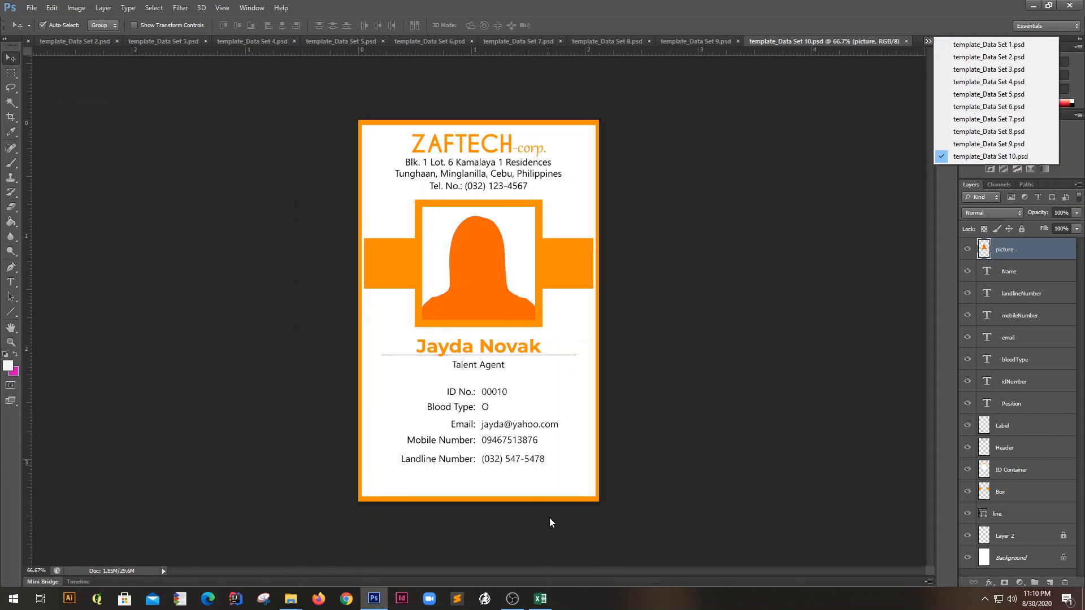
pyautogui.click(540, 599)
pyautogui.click(752, 249)
pyautogui.moveTo(698, 238); pyautogui.dragTo(833, 238)
pyautogui.click(825, 262)
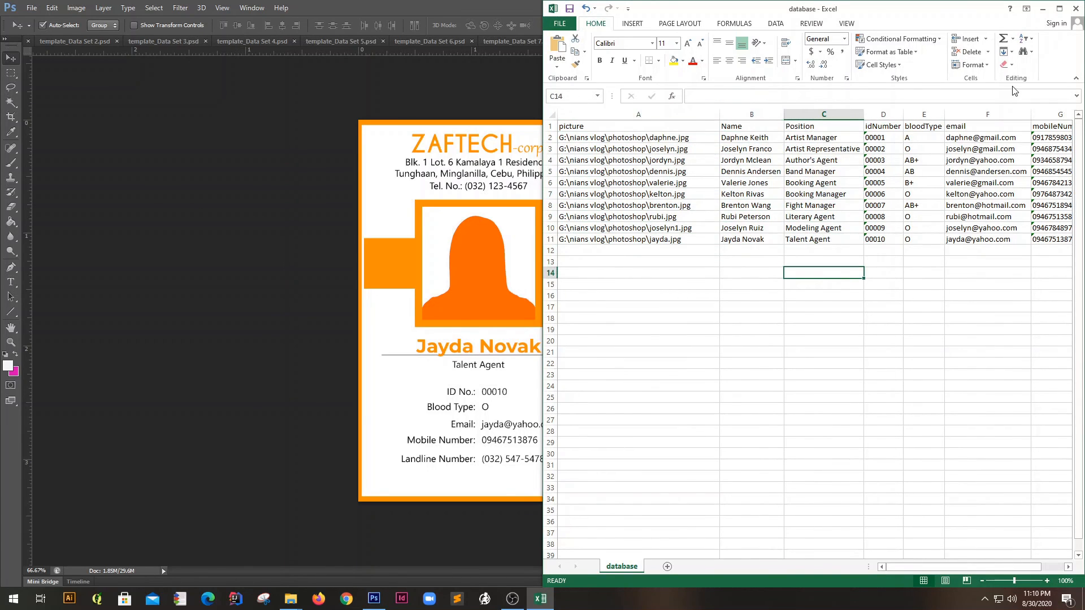
pyautogui.click(1042, 9)
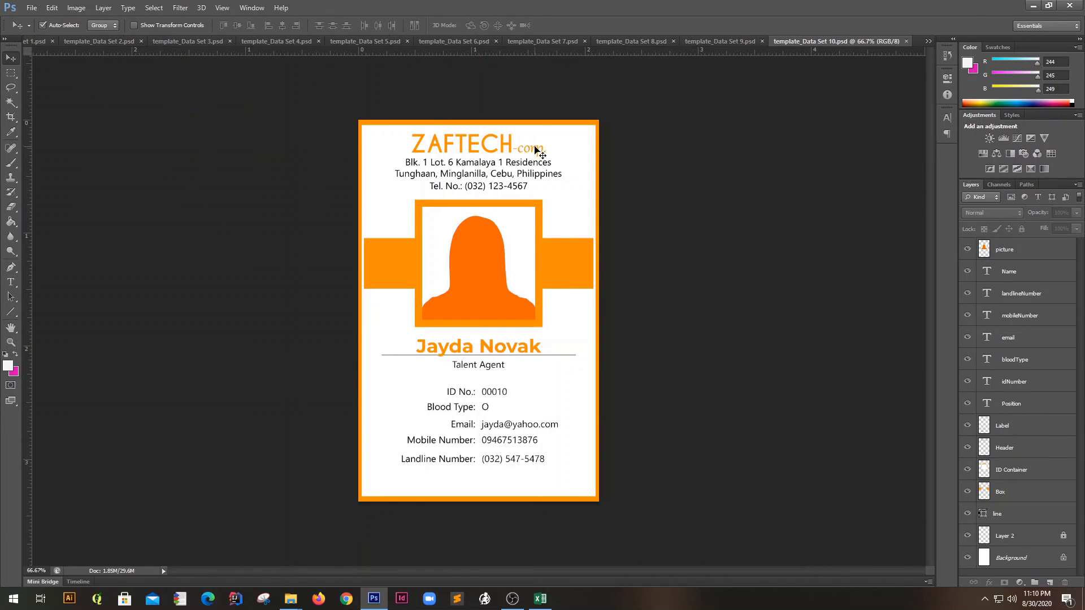
# Step: Look through the generated employee IDs in the open documents, going back from template_Data Set 10.psd to template_Data Set 6.psd
pyautogui.click(251, 8)
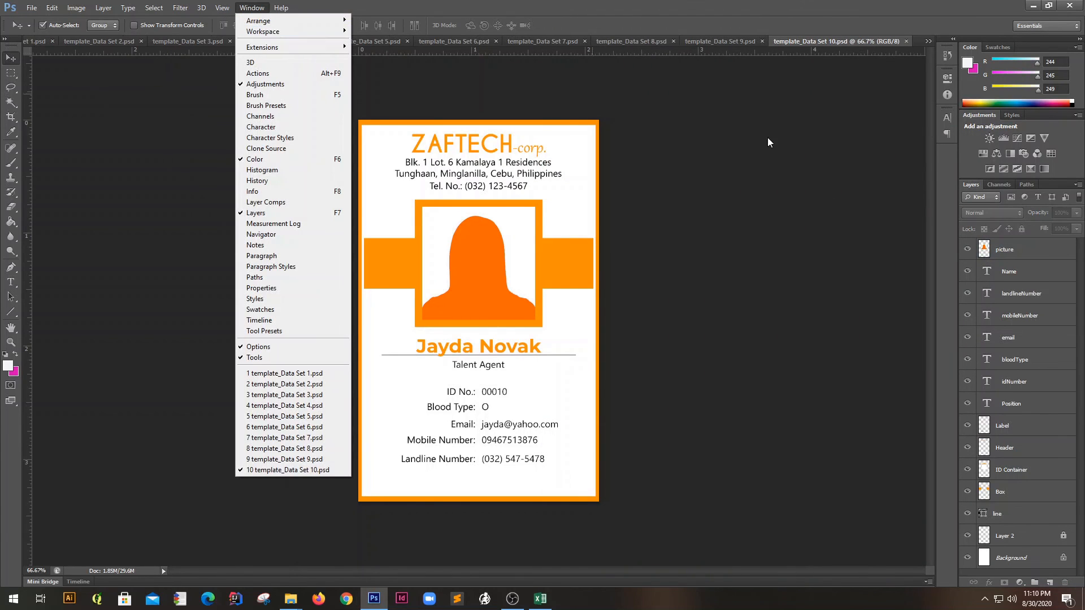
pyautogui.click(771, 145)
pyautogui.click(707, 41)
pyautogui.click(649, 41)
pyautogui.click(599, 41)
pyautogui.click(517, 42)
# Step: Arrange the open ID documents in a 6-up layout, and make template_Data Set 7.psd and template_Data Set 9.psd active in turn
pyautogui.click(242, 7)
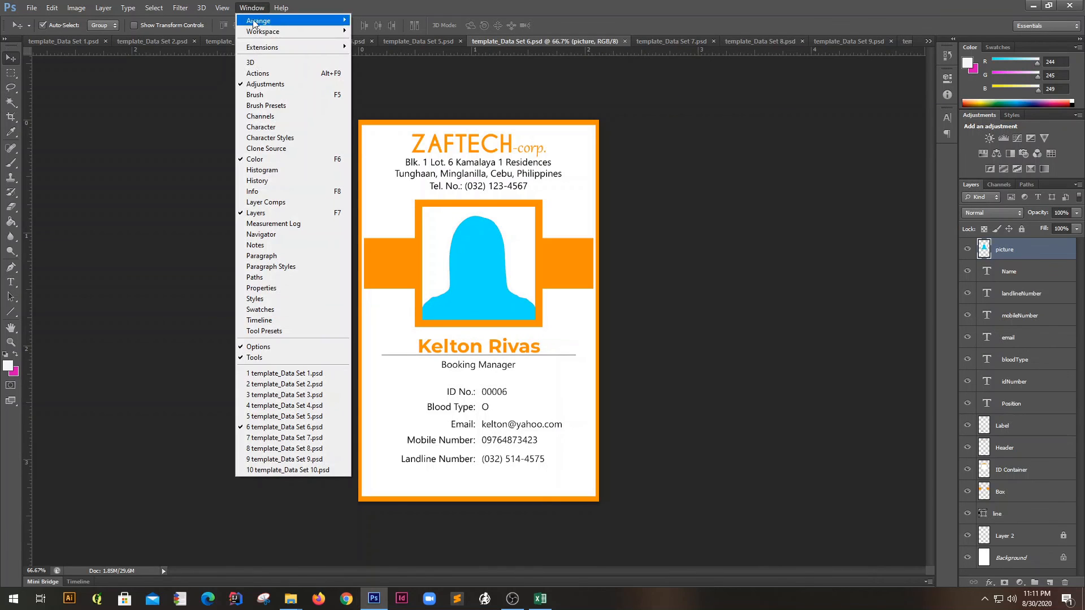
pyautogui.moveTo(346, 22)
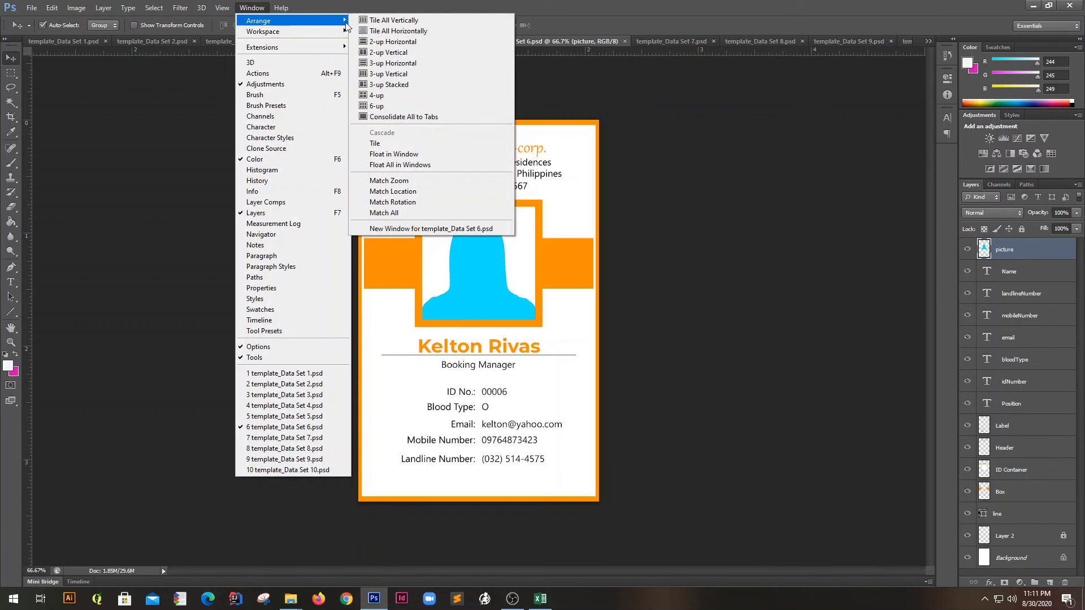
pyautogui.click(377, 106)
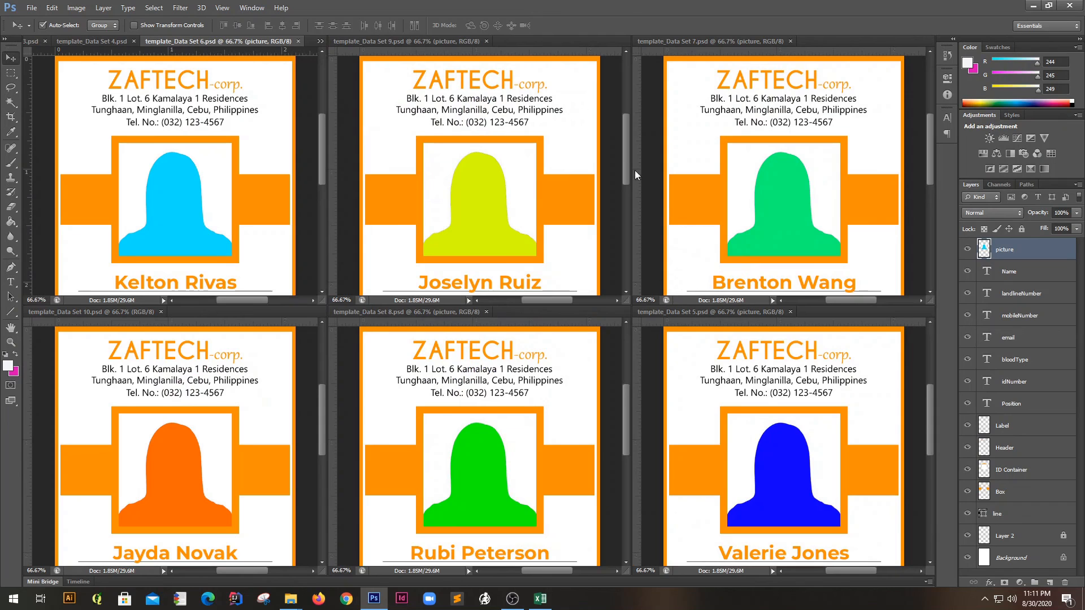
pyautogui.click(647, 268)
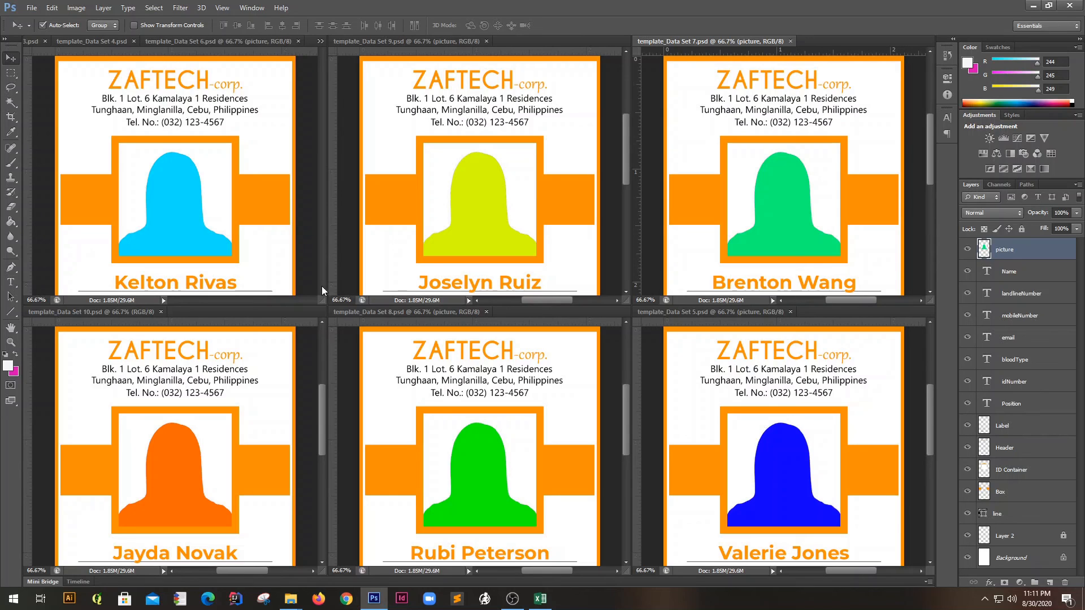
pyautogui.click(346, 277)
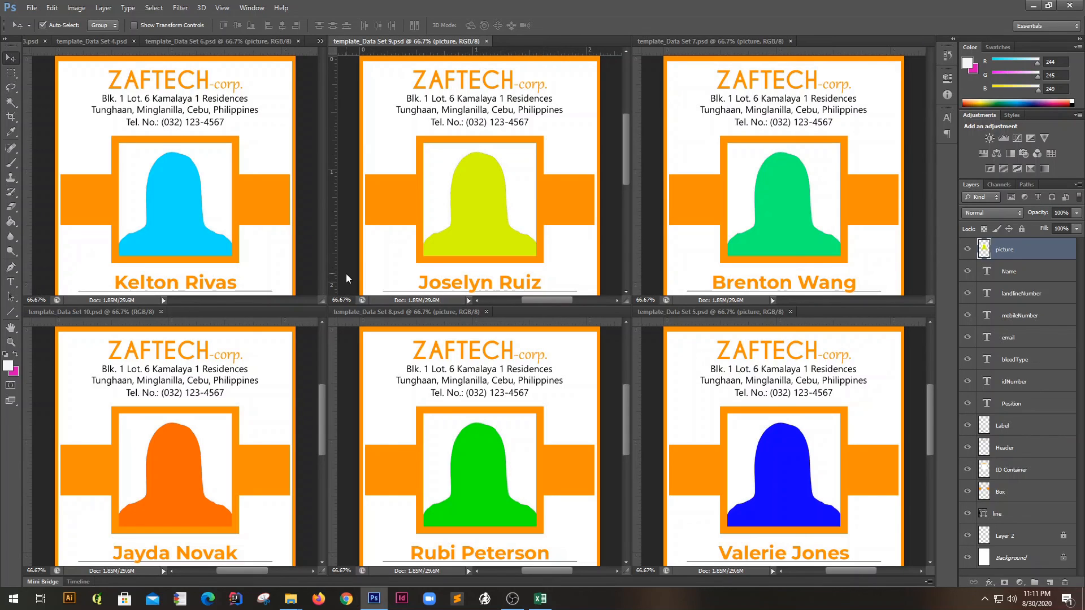